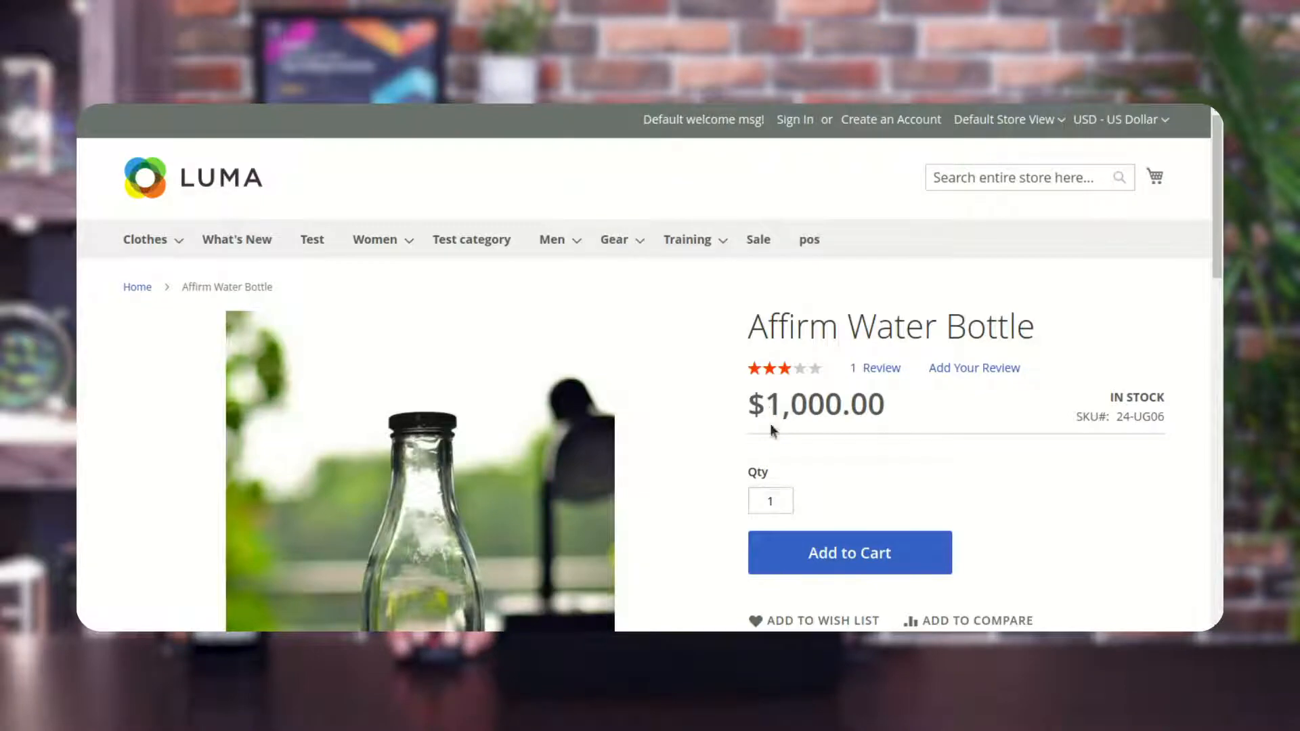
# Highlight the Affirm Water Bottle's price on the store's product page.
pyautogui.moveTo(765, 405); pyautogui.dragTo(894, 405)
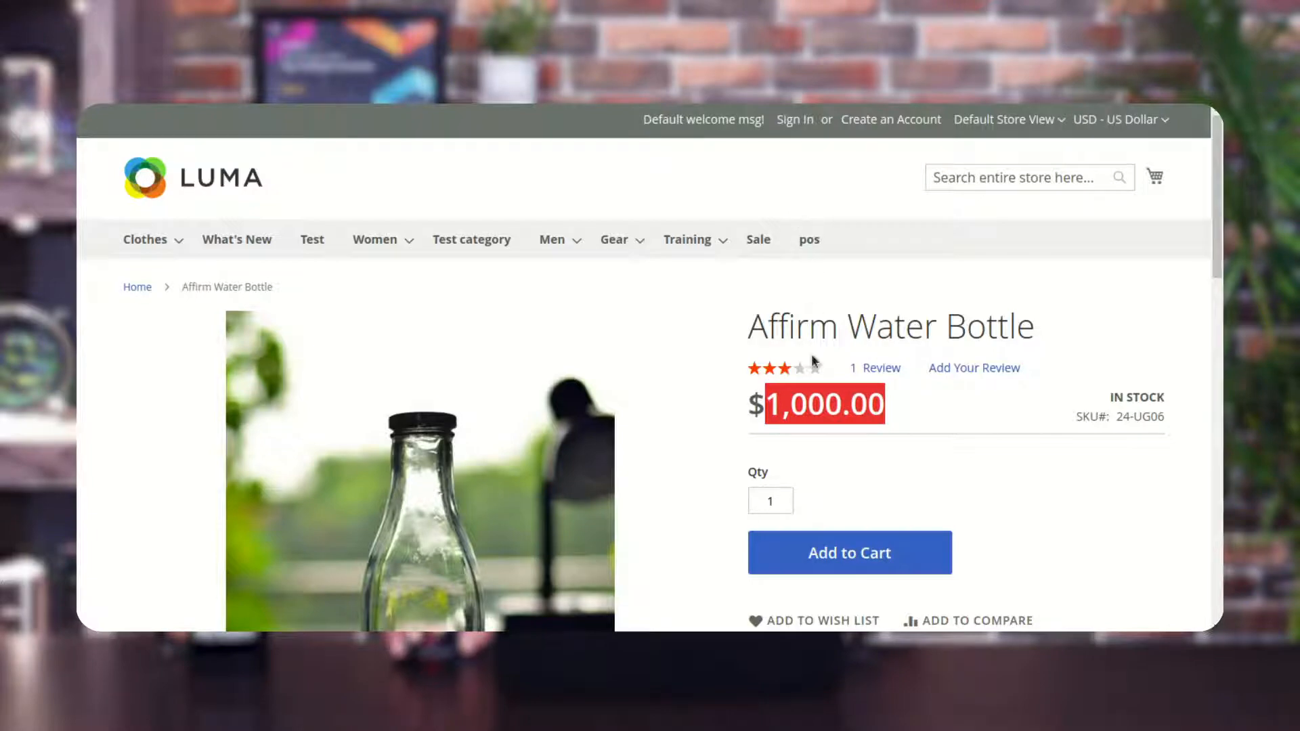
pyautogui.click(759, 405)
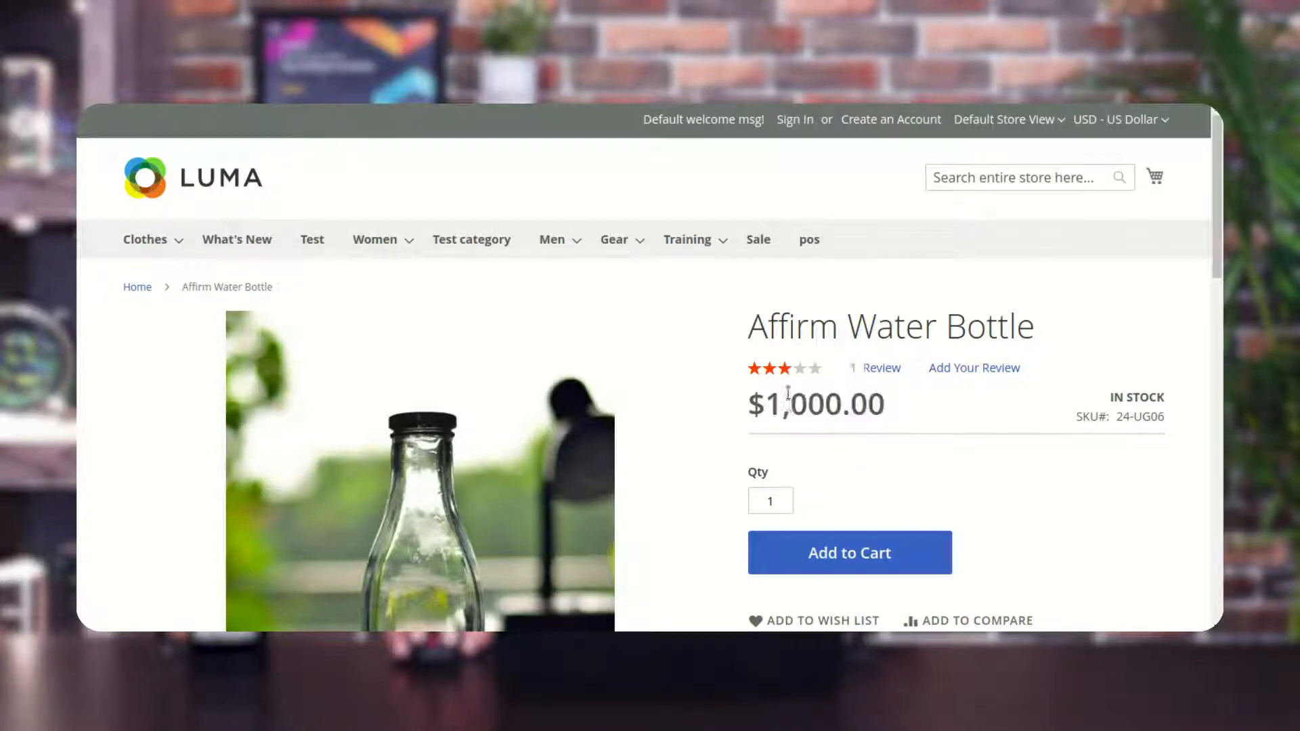
pyautogui.moveTo(771, 404); pyautogui.dragTo(891, 402)
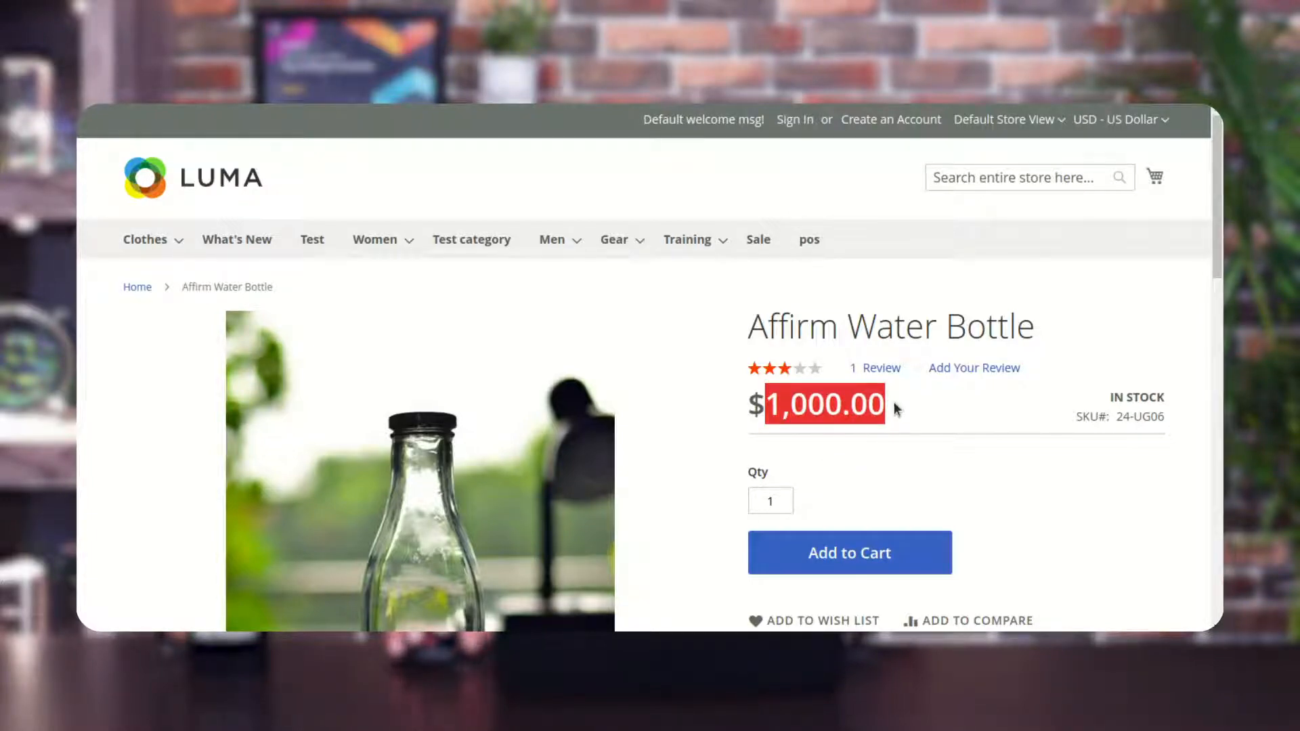
pyautogui.click(894, 401)
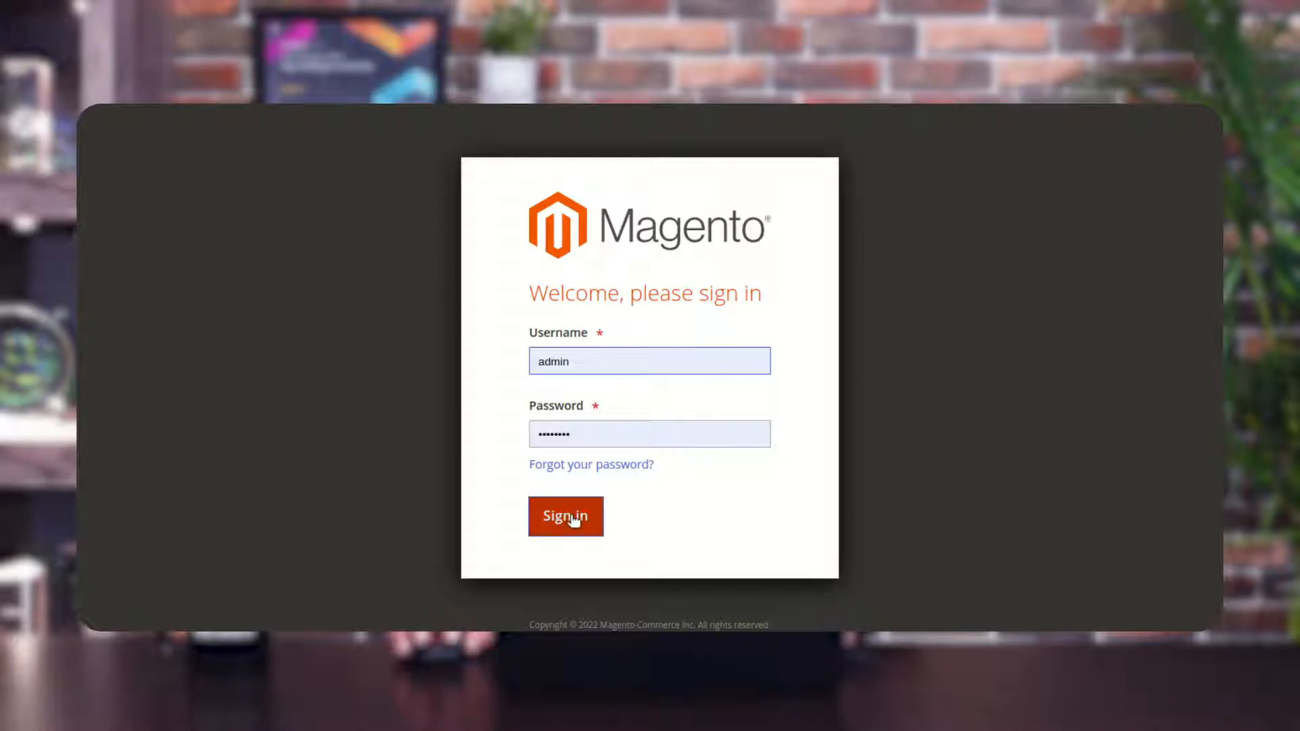
# Sign in to the Magento admin and open the Webkul Repricer competitors list.
pyautogui.click(578, 517)
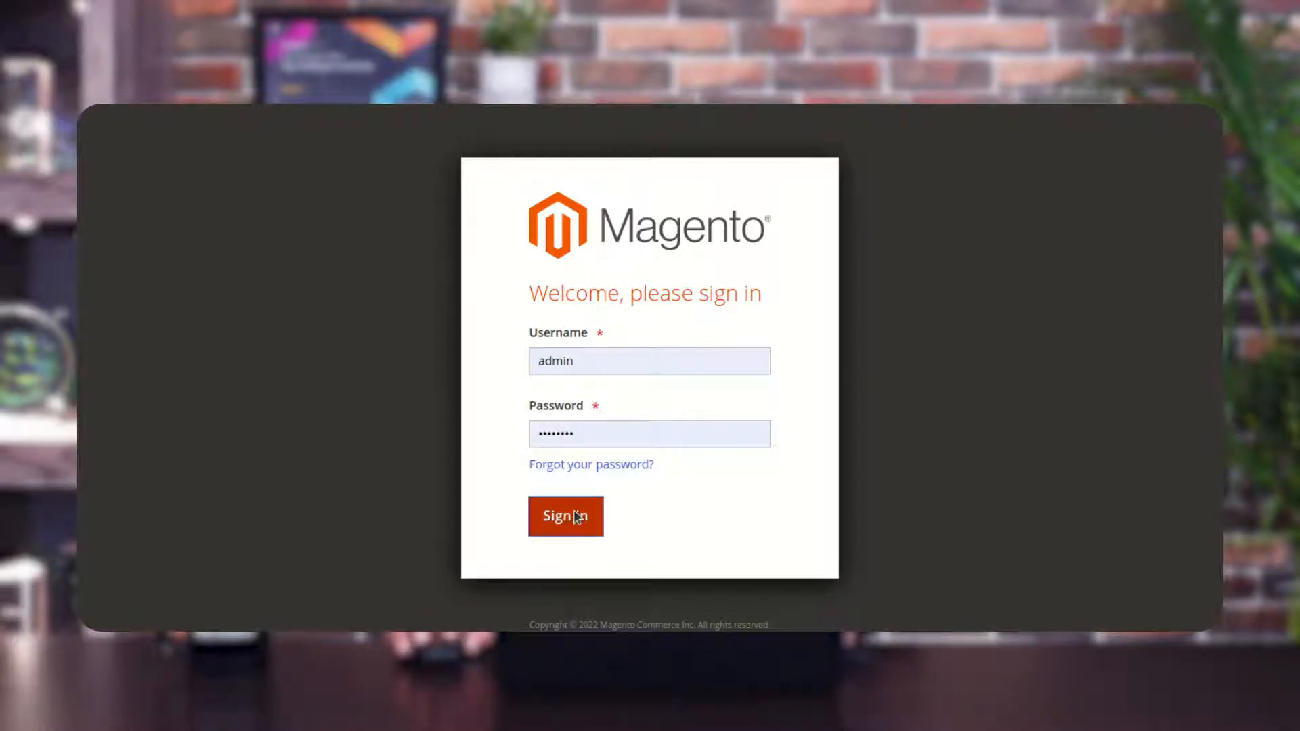
pyautogui.click(566, 546)
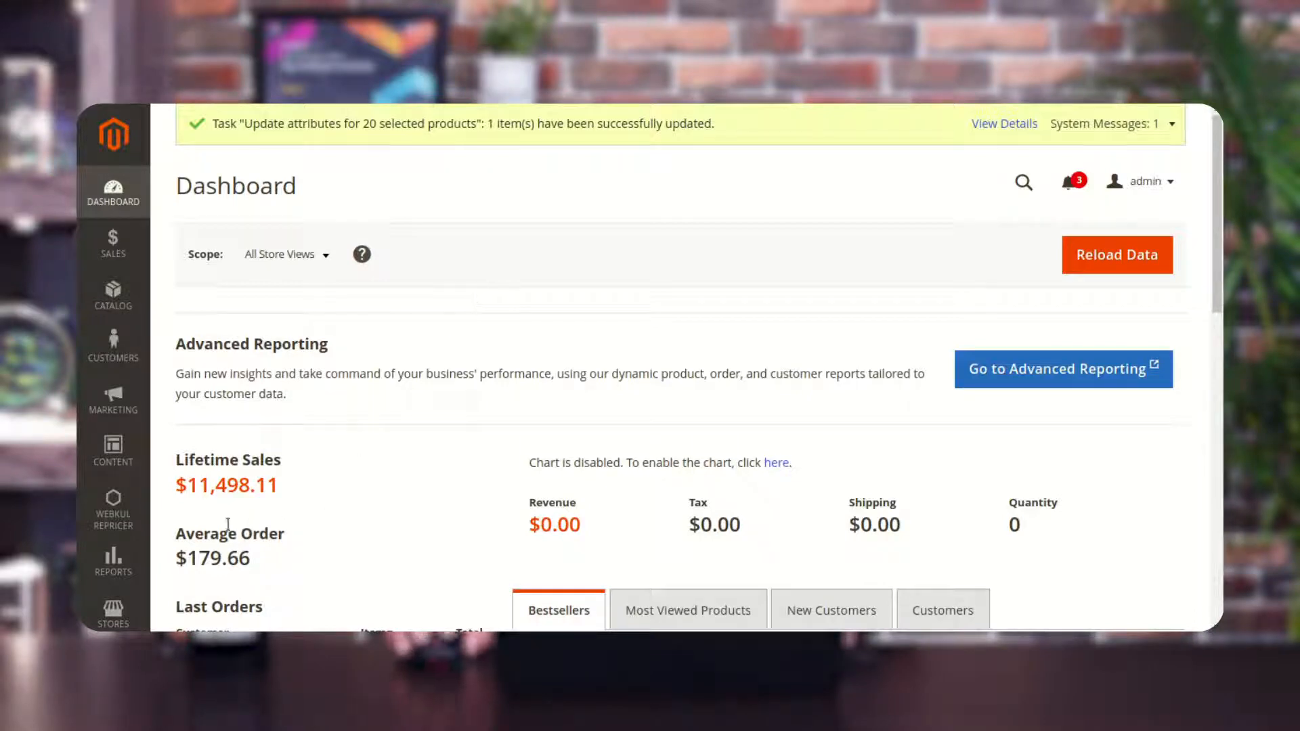
pyautogui.click(117, 522)
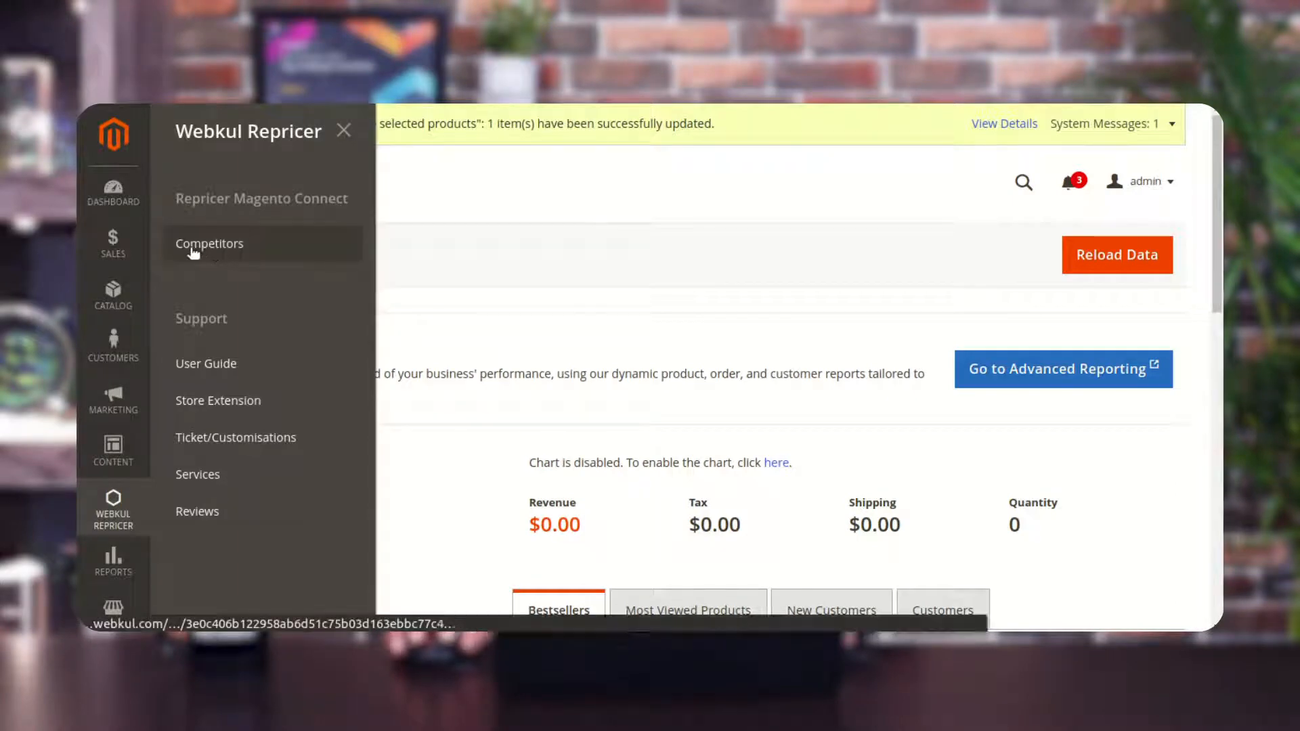
pyautogui.click(241, 254)
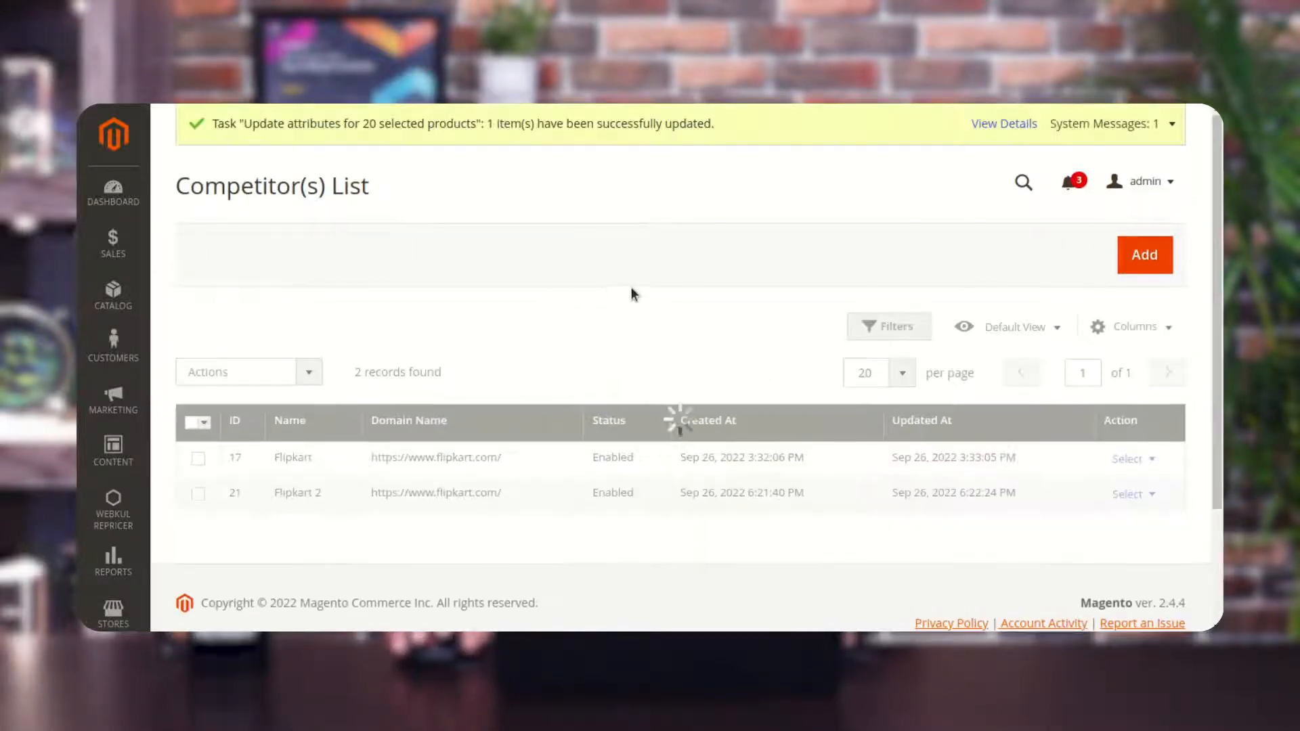
# Delete the Flipkart 2 competitor record and confirm the deletion.
pyautogui.click(1129, 495)
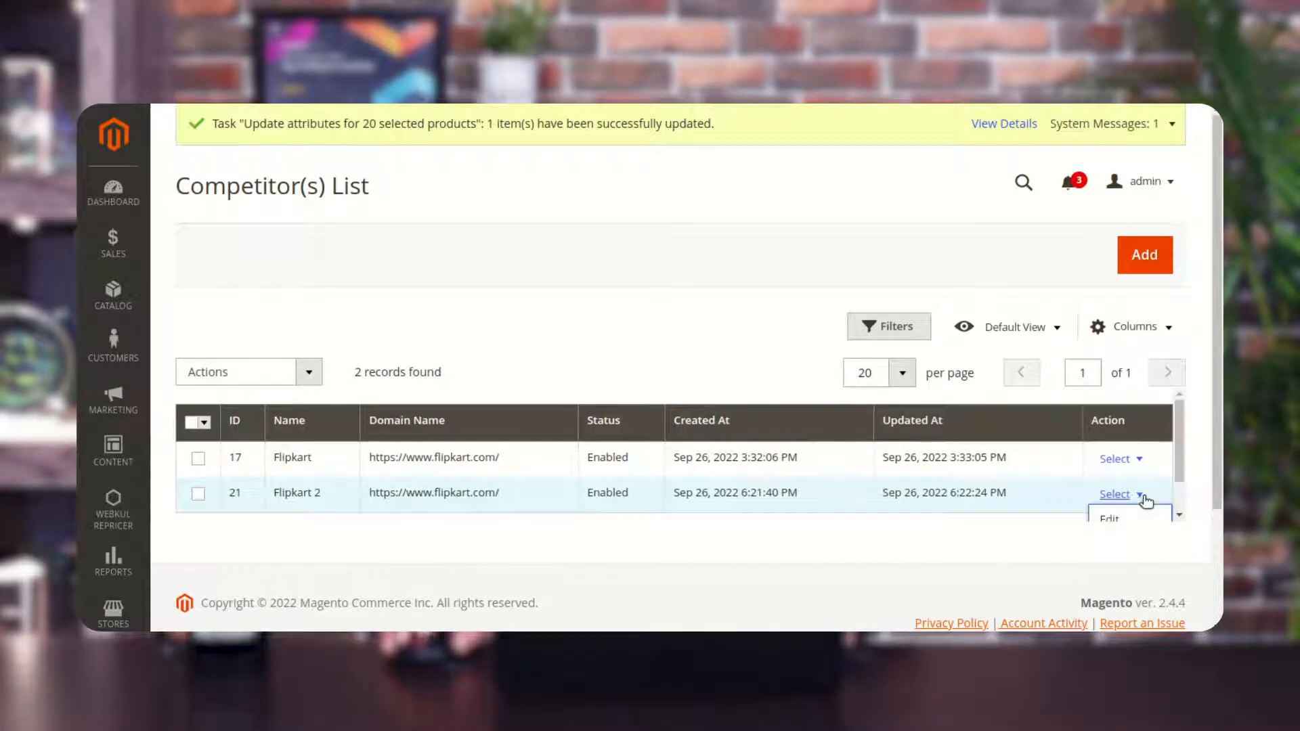
pyautogui.click(1142, 509)
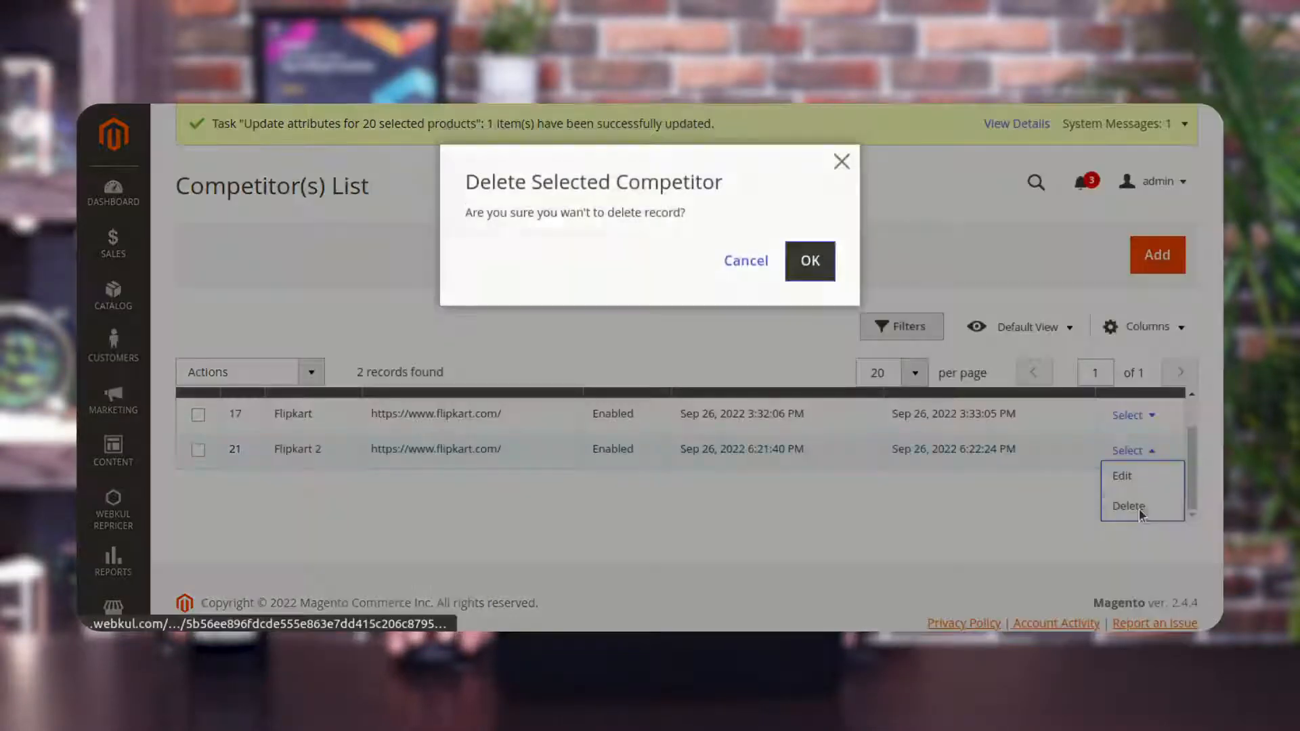
pyautogui.click(812, 260)
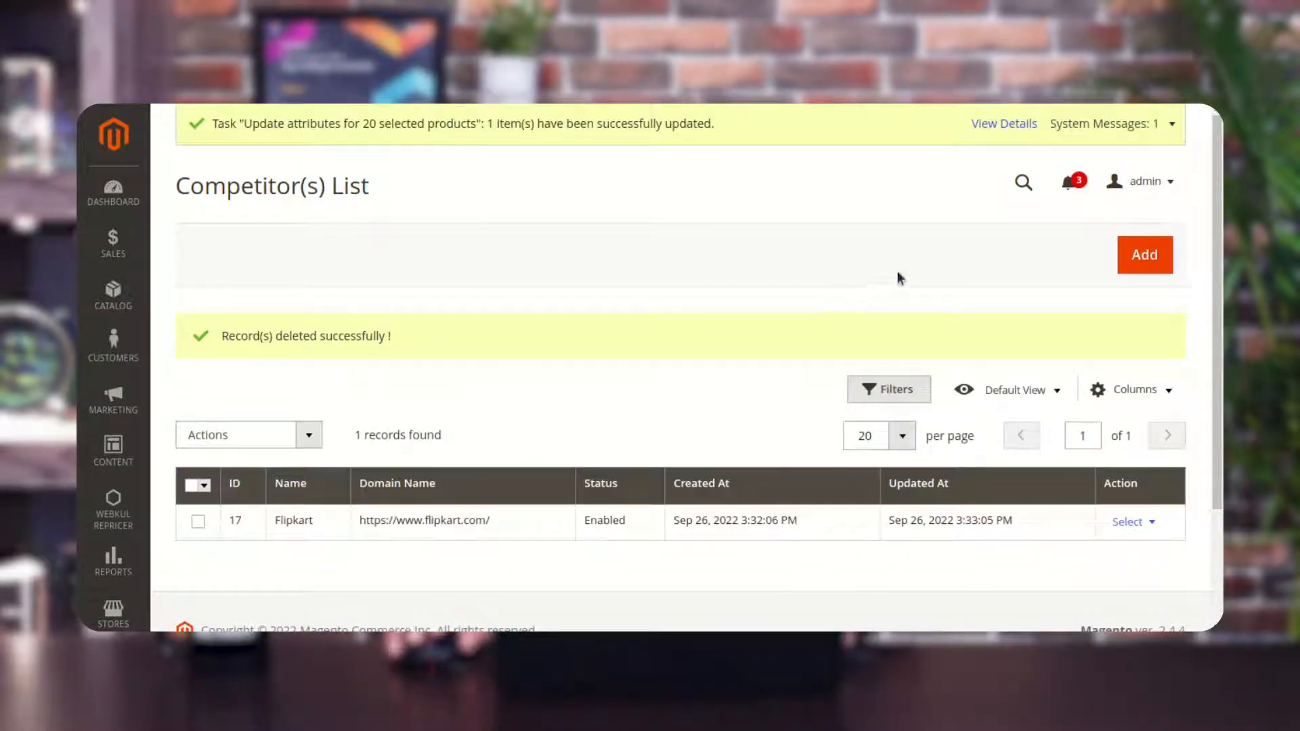
# Start adding a new competitor and name it Flipkart 2.
pyautogui.click(1148, 260)
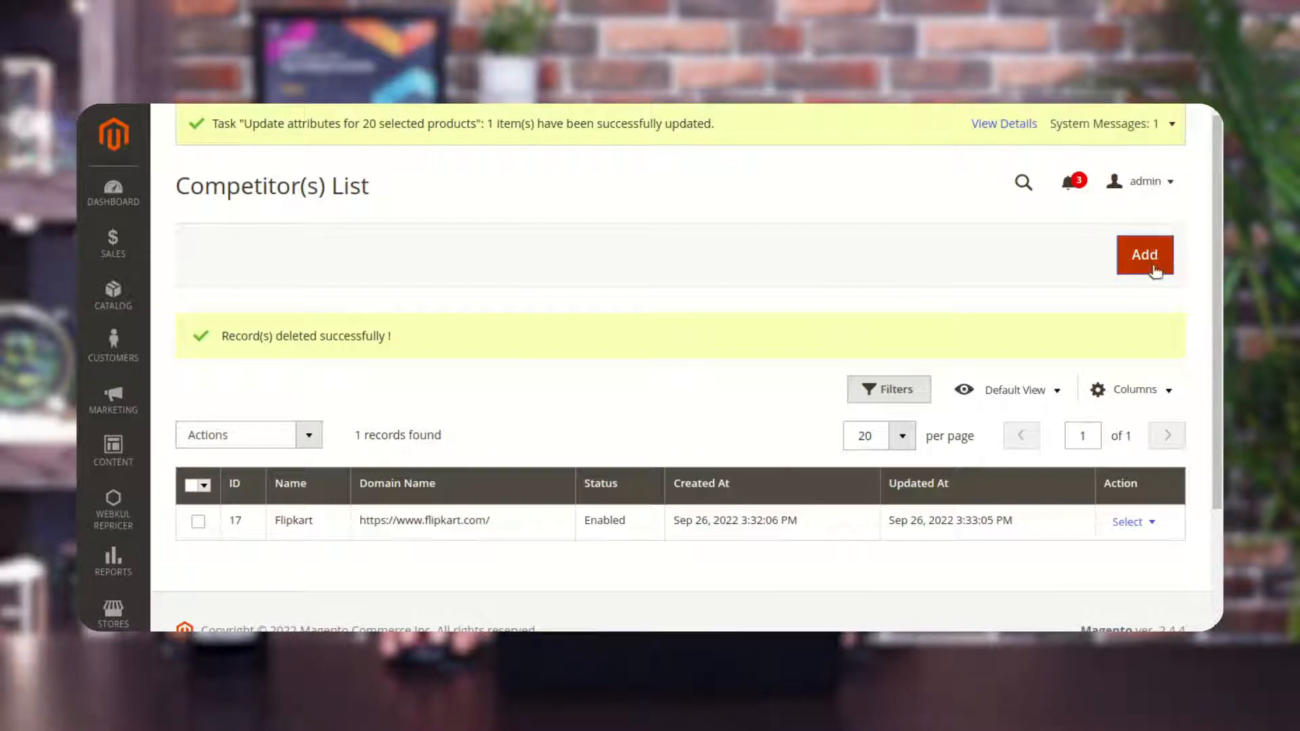
pyautogui.click(1149, 260)
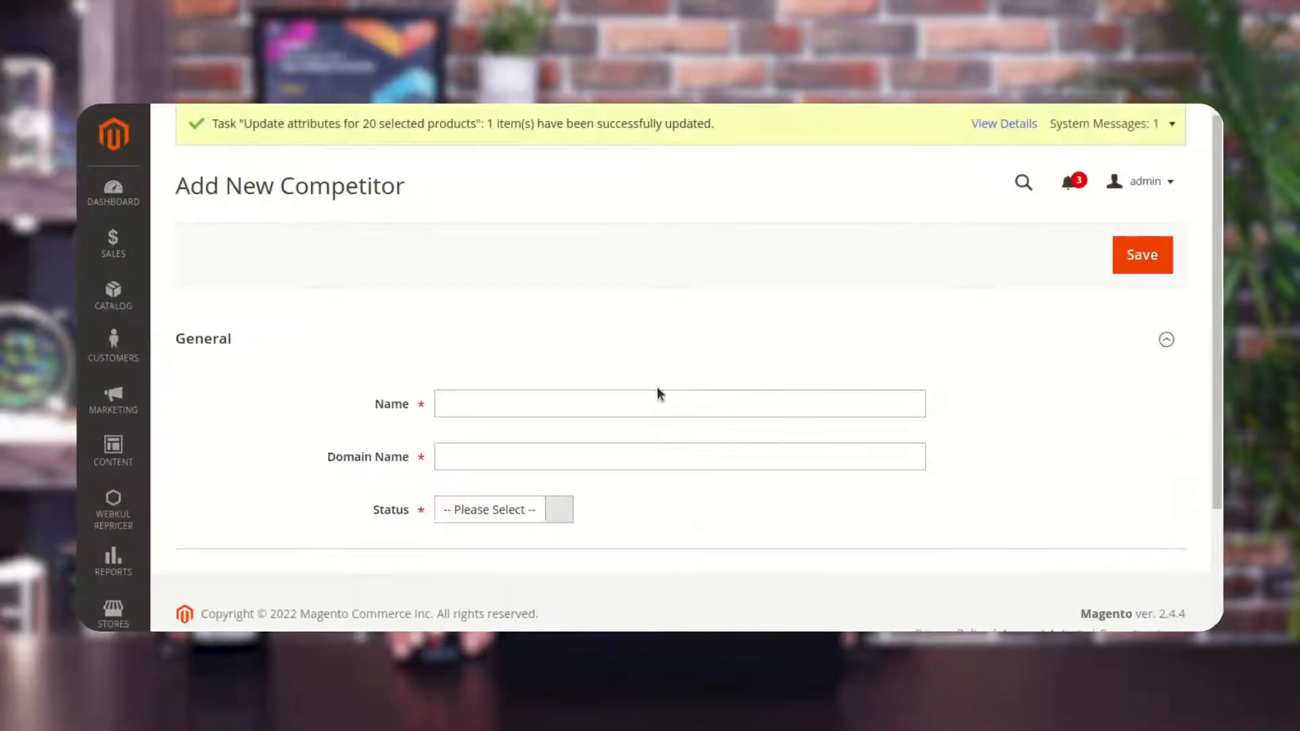
pyautogui.scroll(-1, 657, 387)
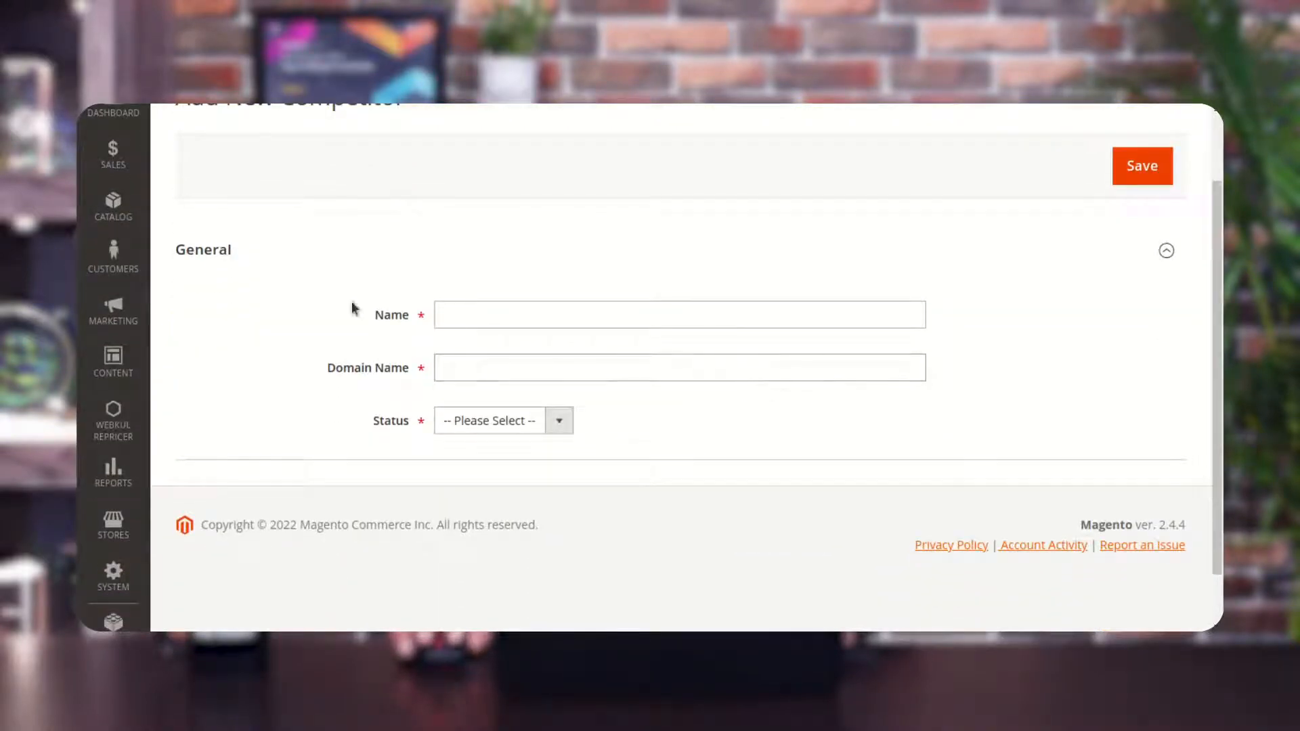
pyautogui.click(231, 261)
pyautogui.click(231, 261)
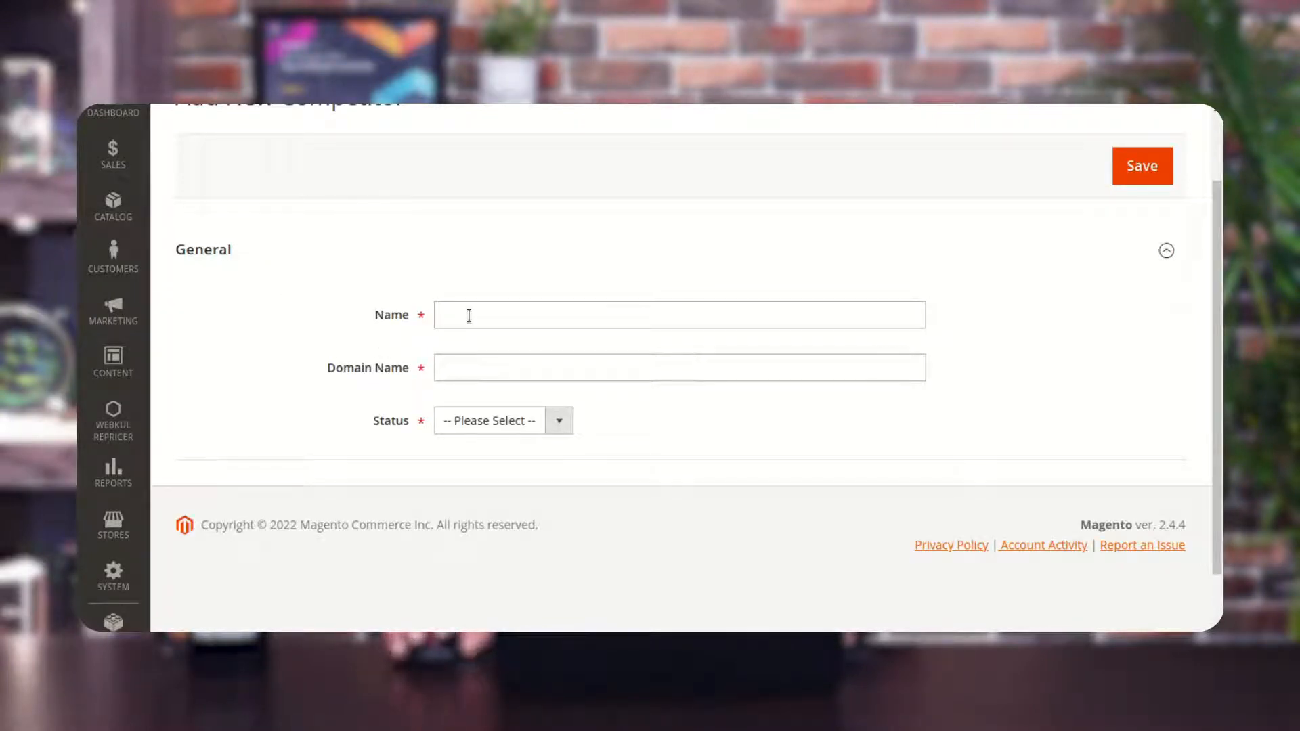
pyautogui.click(502, 421)
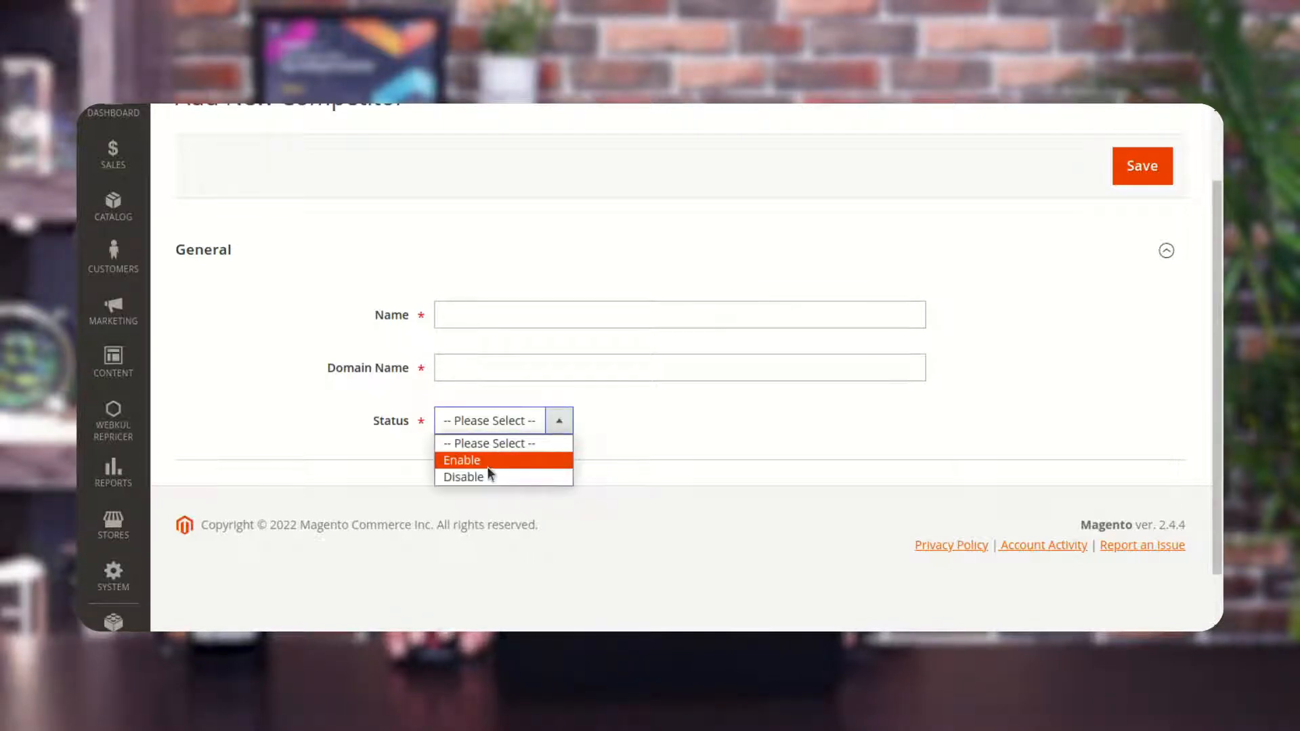
pyautogui.click(479, 316)
pyautogui.click(480, 317)
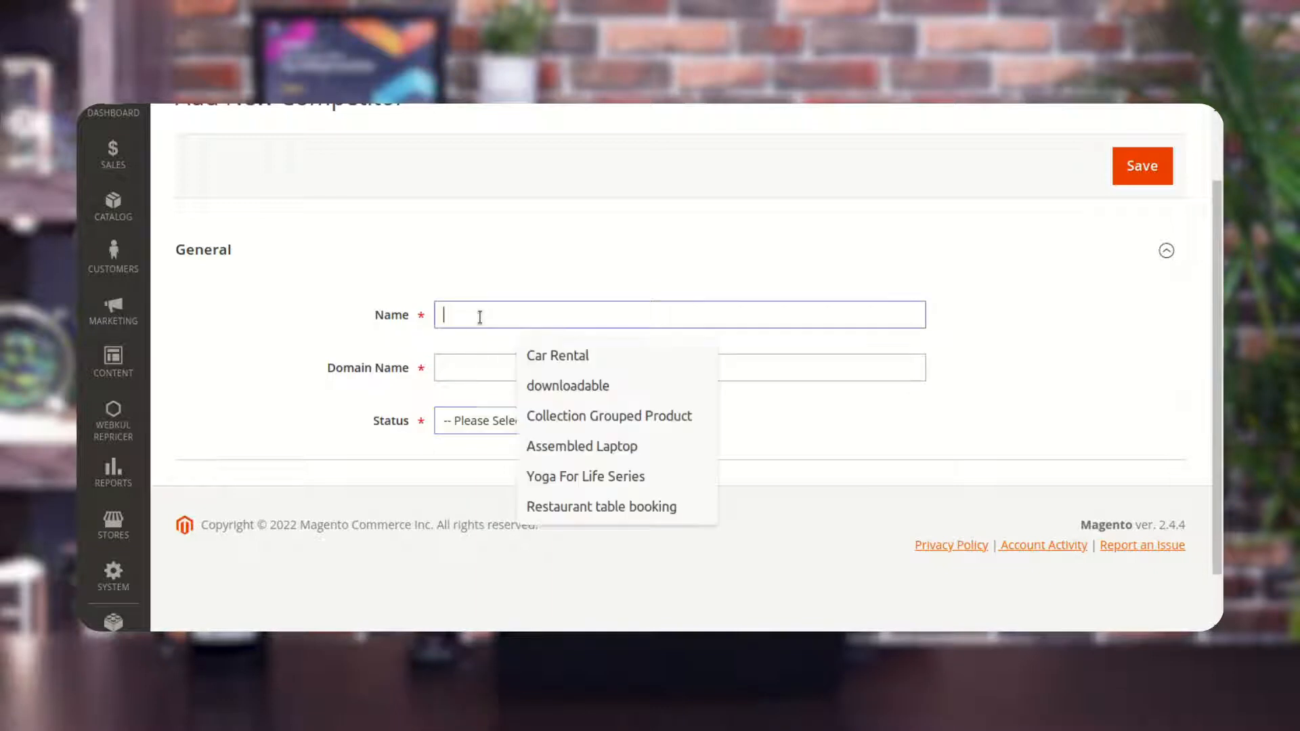
pyautogui.write('Fli')
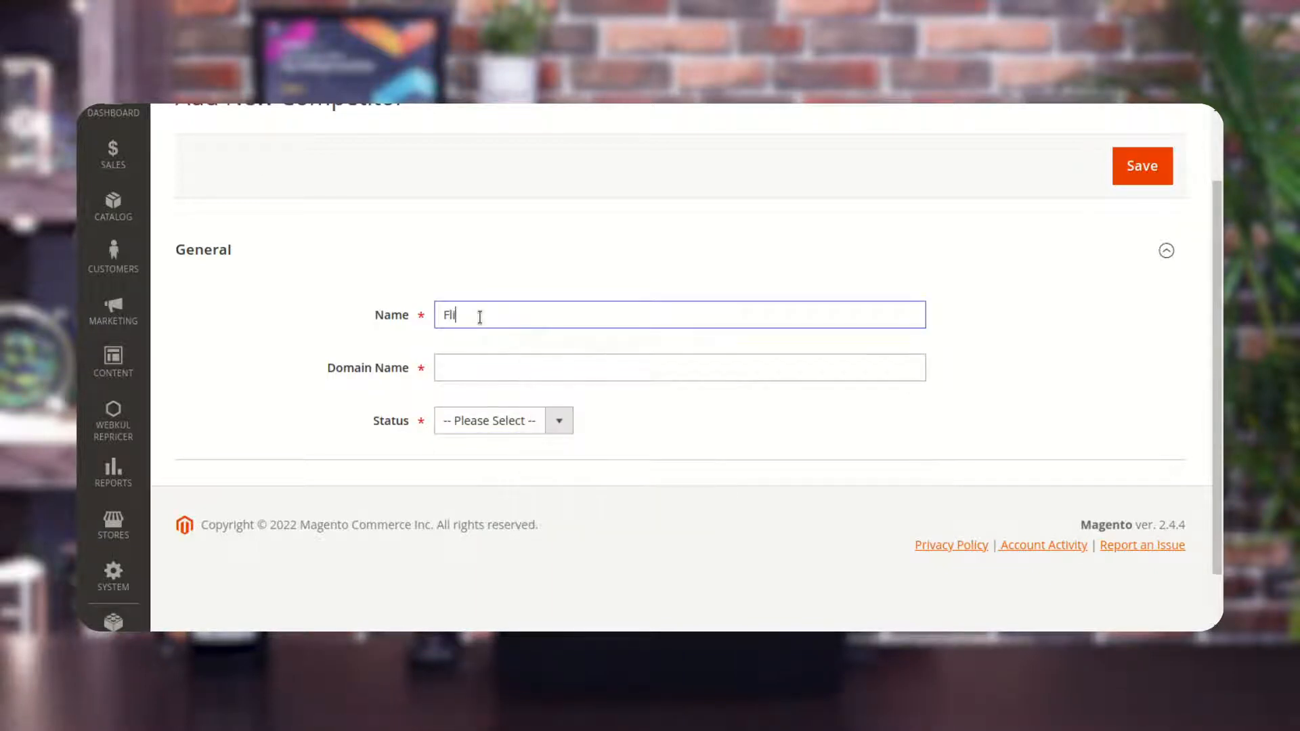
pyautogui.write('pkart 2')
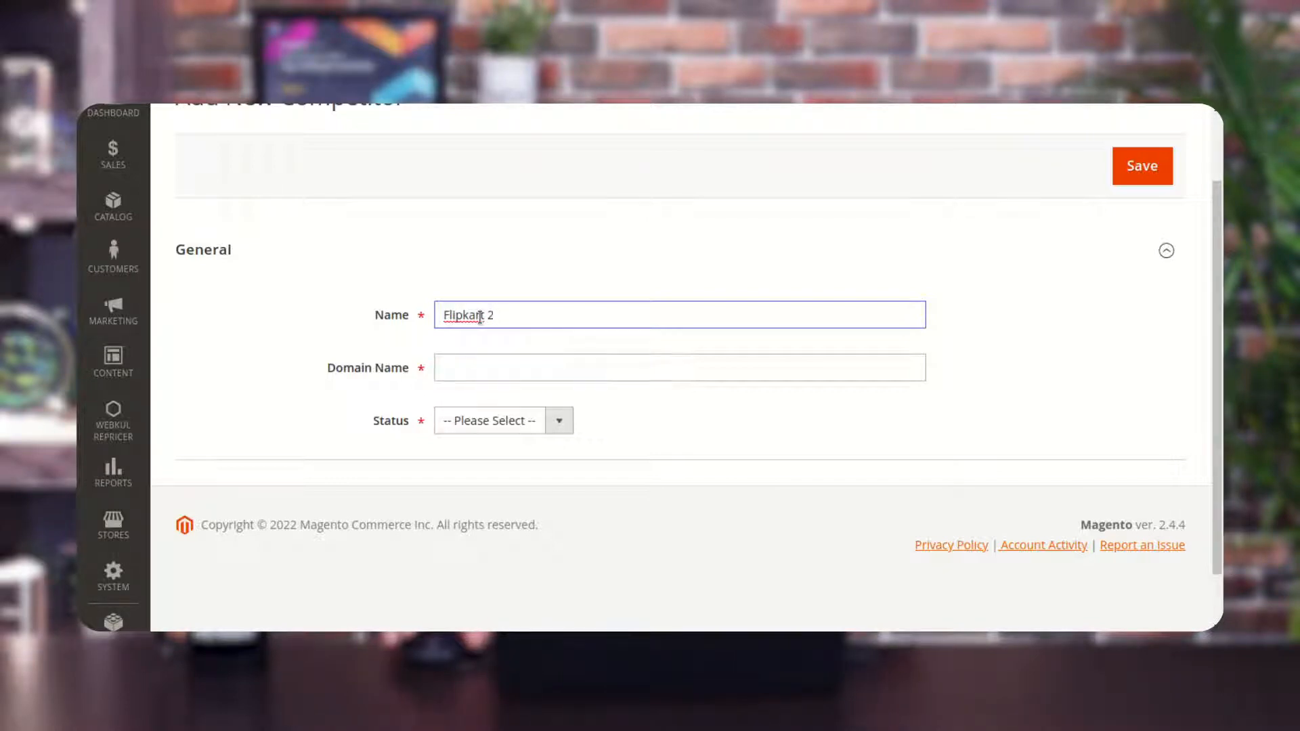
pyautogui.tripleClick(480, 317)
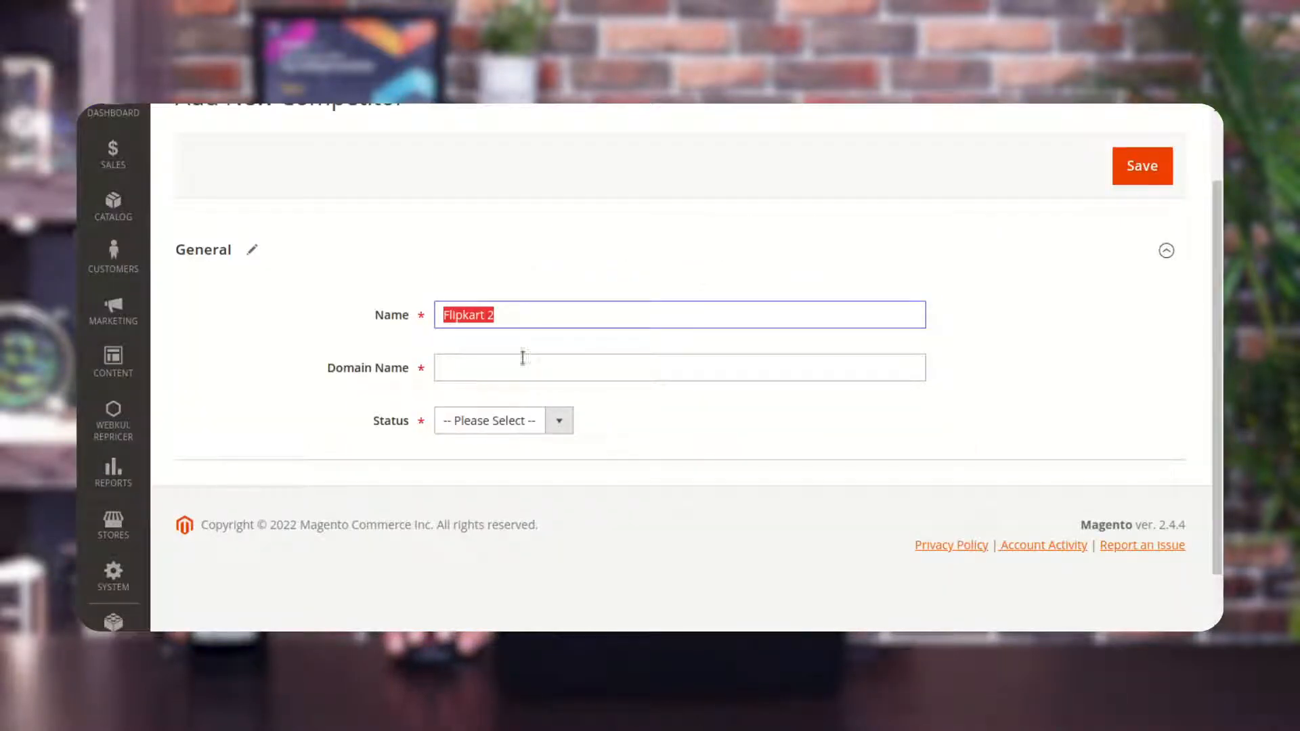
pyautogui.click(517, 363)
pyautogui.write('https://www.flipkart.com/')
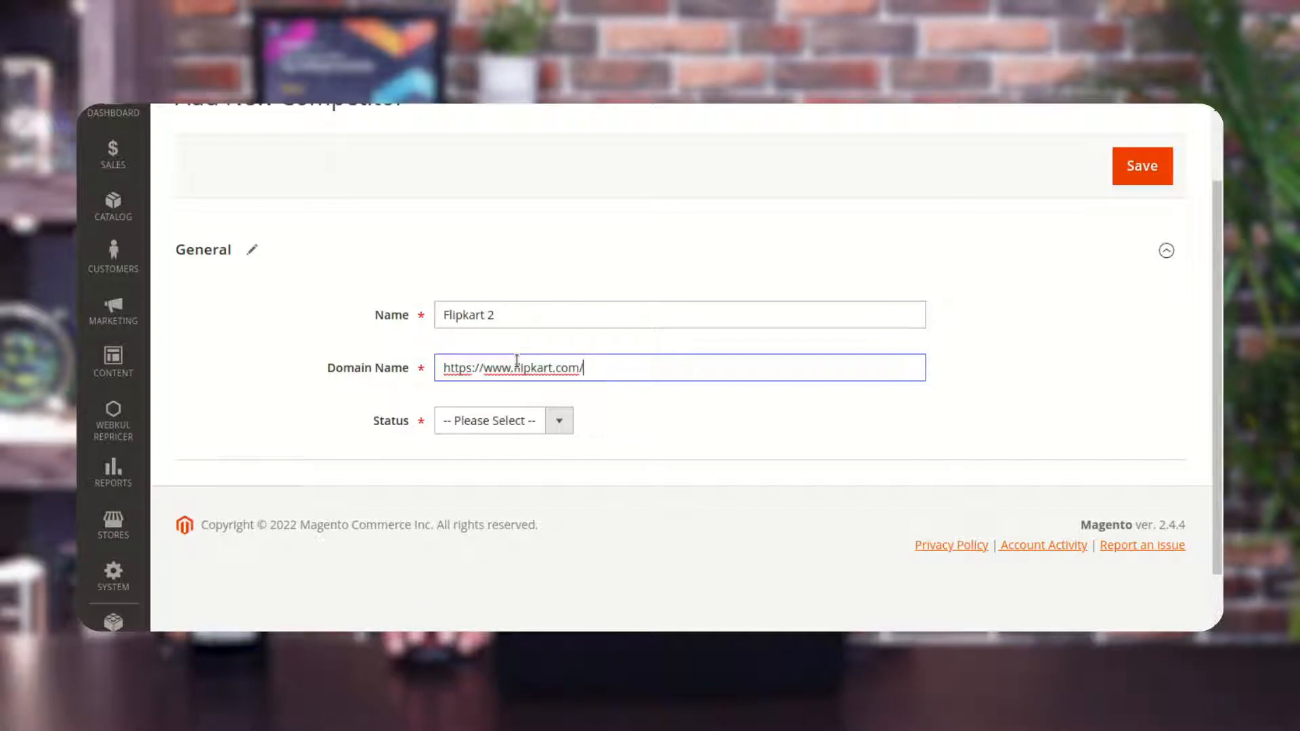
# Set the competitor's status to Enable and save the new competitor.
pyautogui.click(522, 423)
pyautogui.click(514, 461)
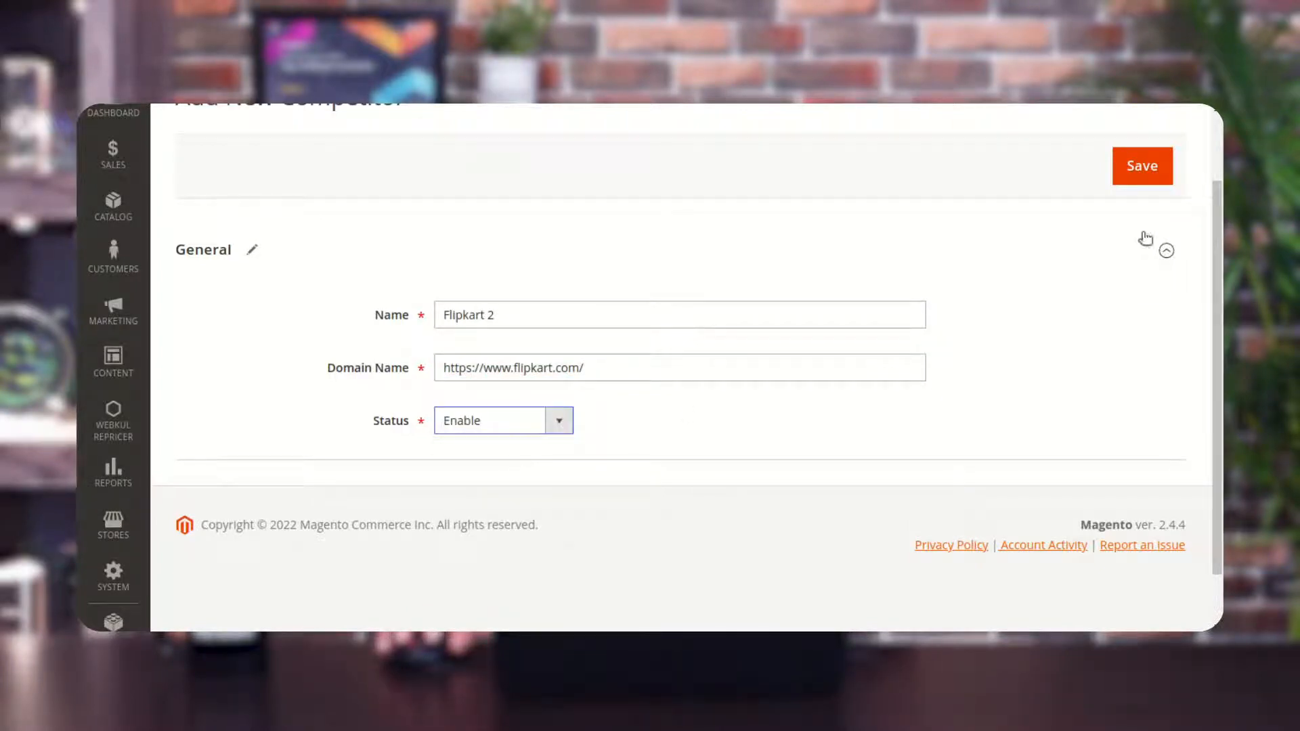
pyautogui.click(1136, 169)
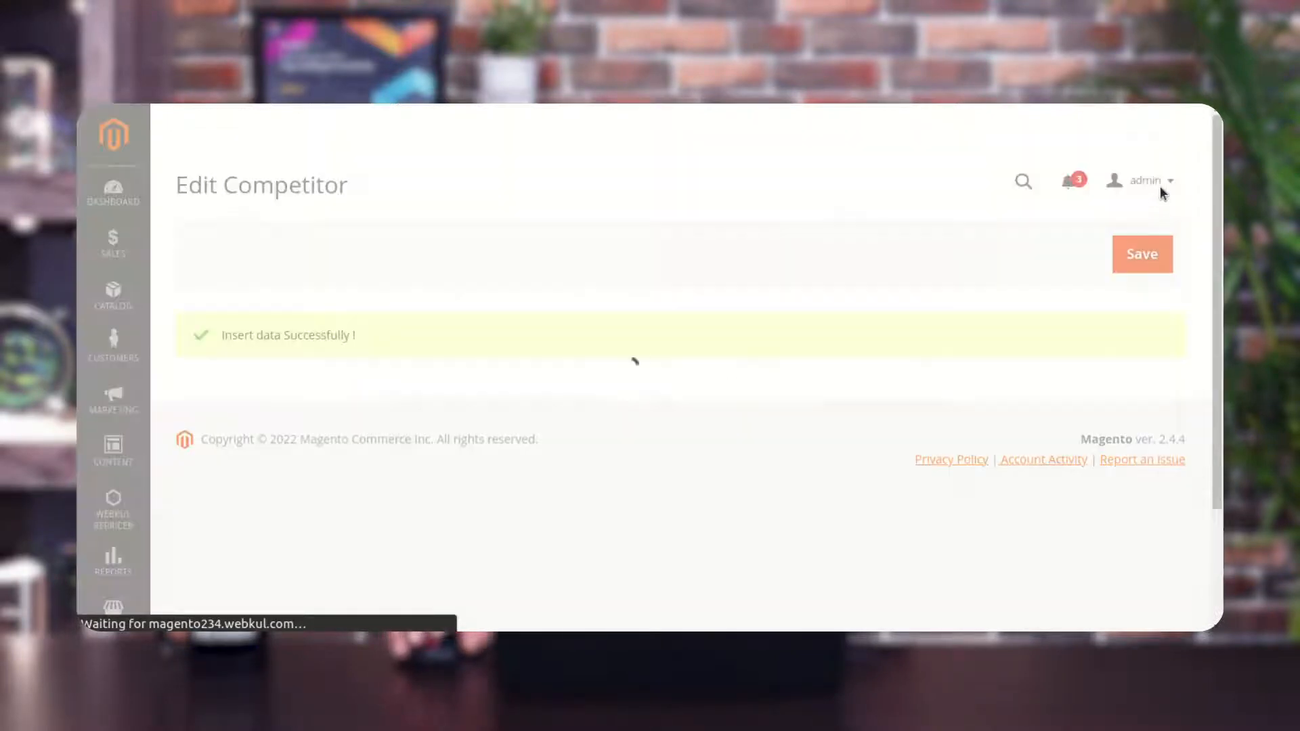
# Collapse and expand the competitor's product attribute, promotion, stock and price rule sections to review them.
pyautogui.scroll(-5, 526, 341)
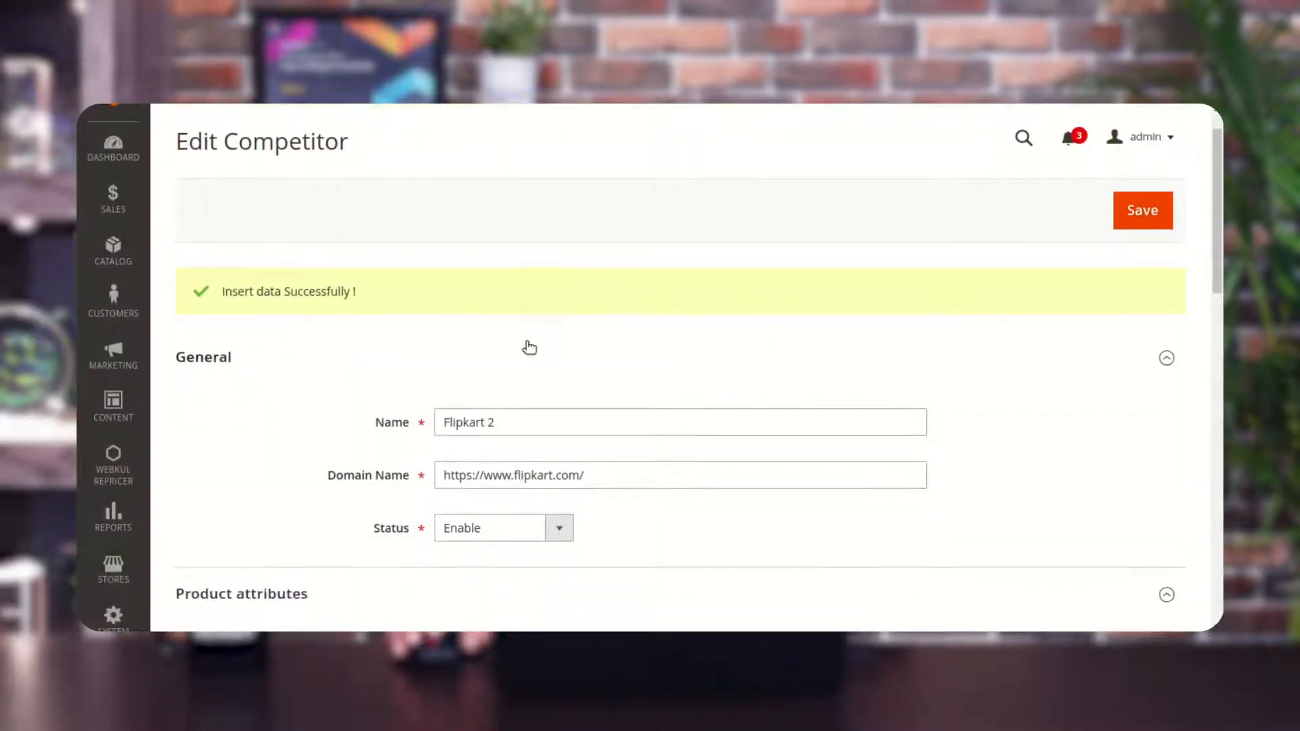
pyautogui.scroll(-2, 533, 342)
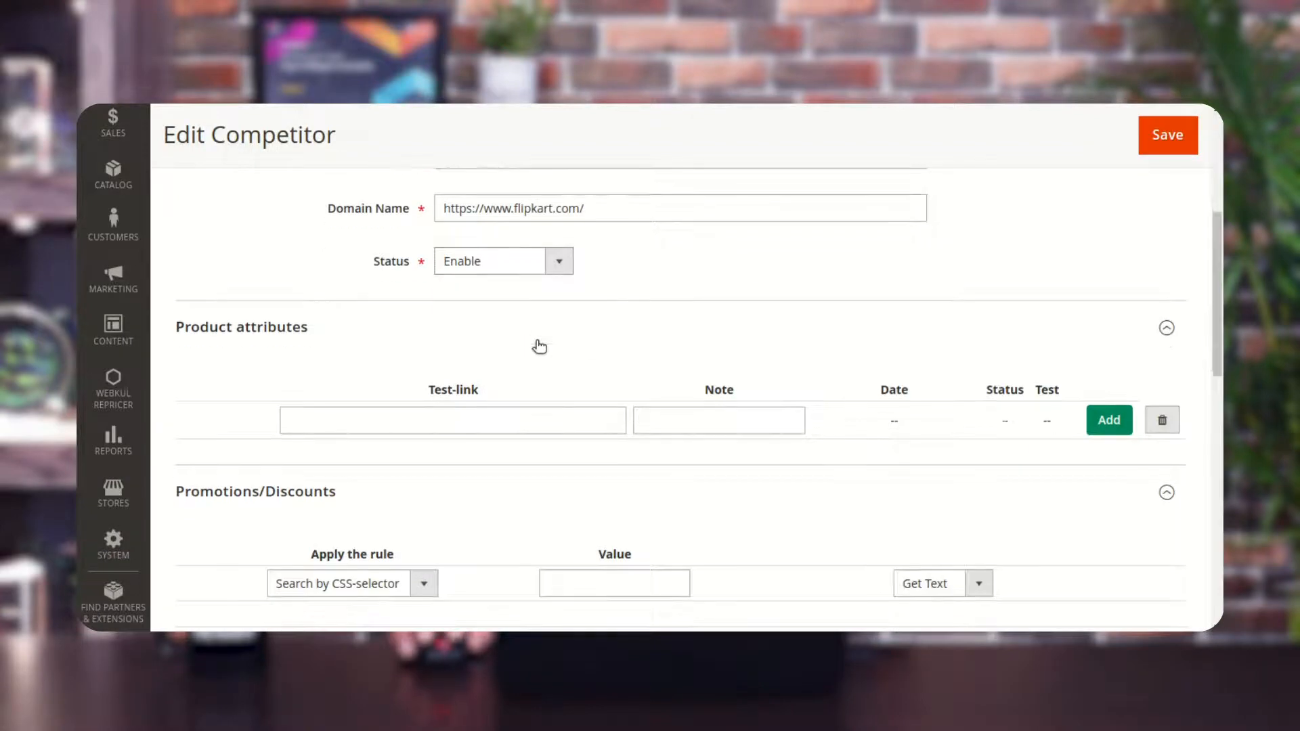
pyautogui.click(213, 329)
pyautogui.click(233, 378)
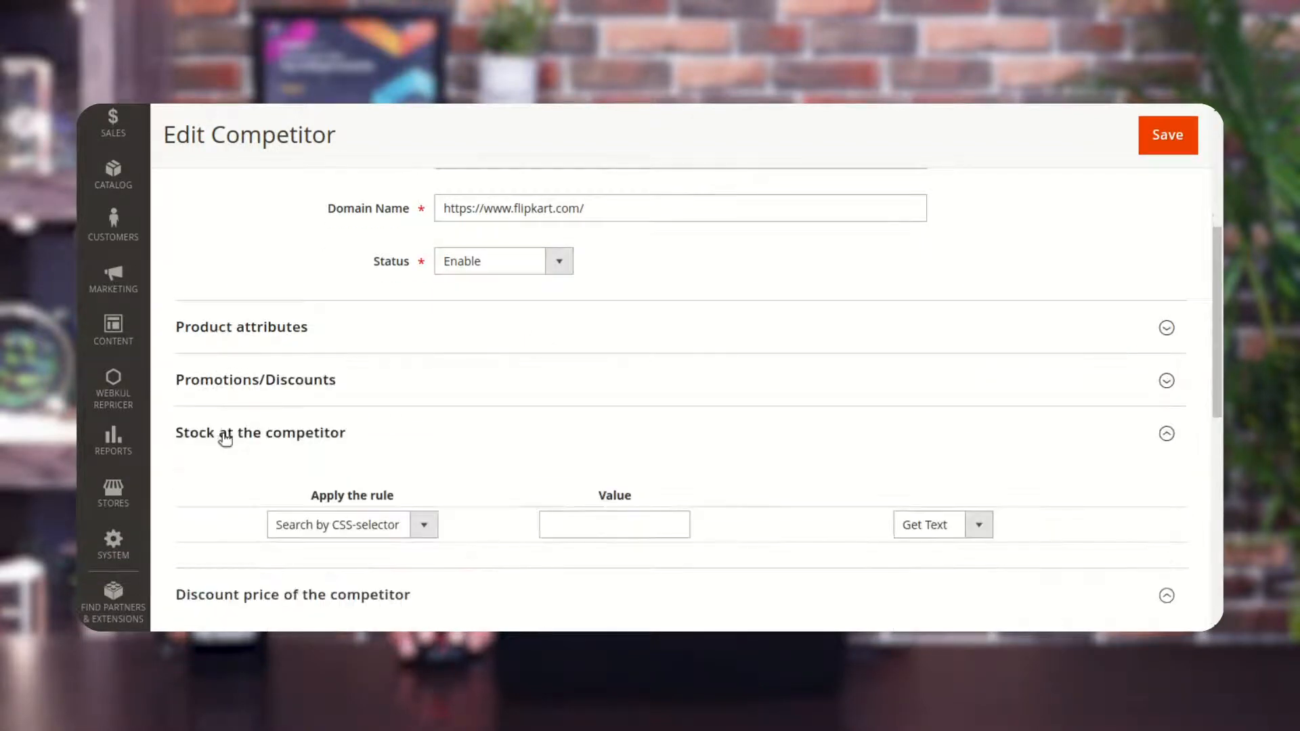
pyautogui.click(229, 431)
pyautogui.click(234, 483)
pyautogui.click(253, 538)
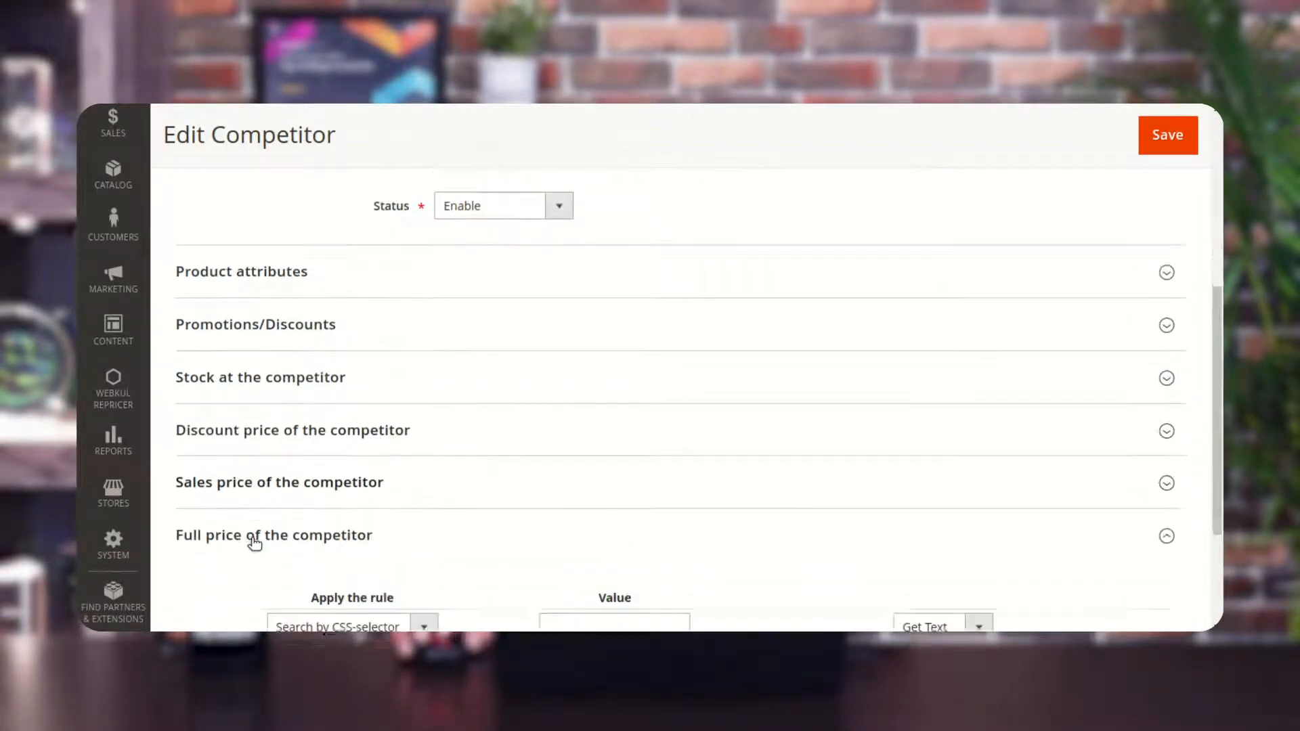
pyautogui.click(264, 502)
pyautogui.scroll(5, 267, 505)
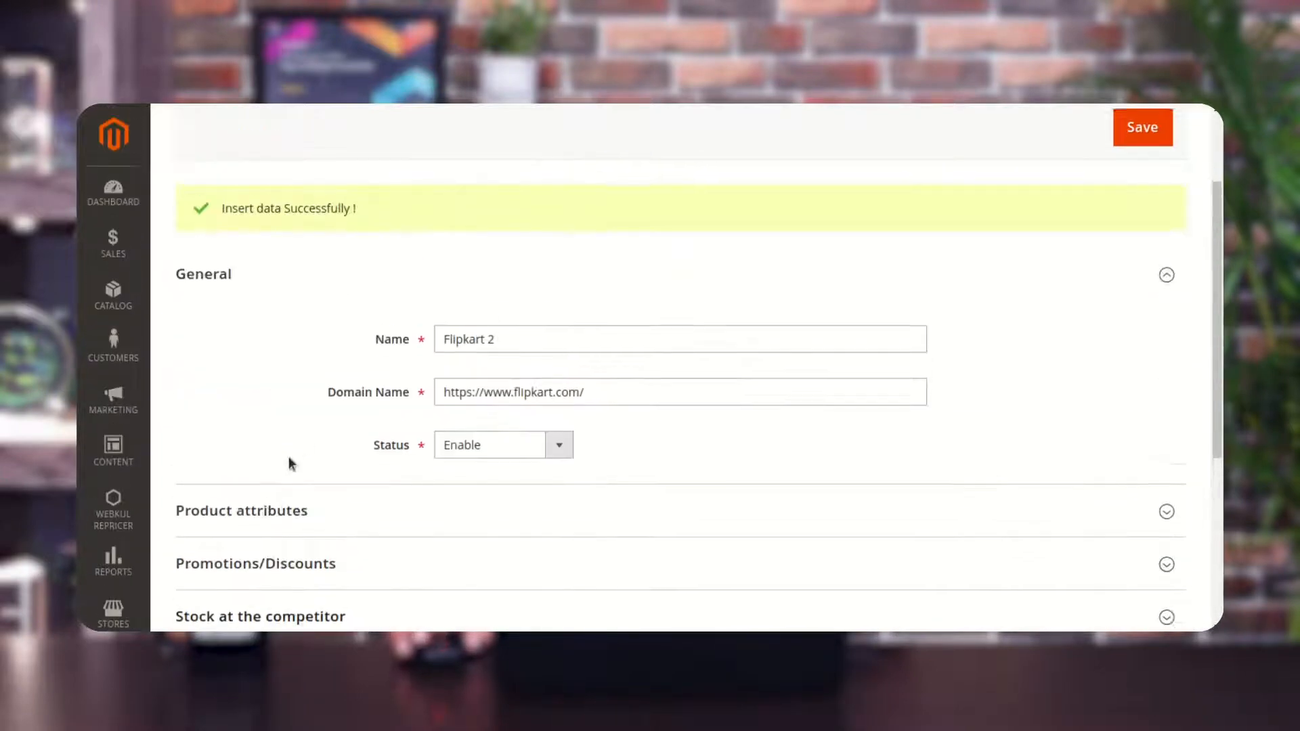
pyautogui.scroll(-1, 319, 407)
pyautogui.click(299, 428)
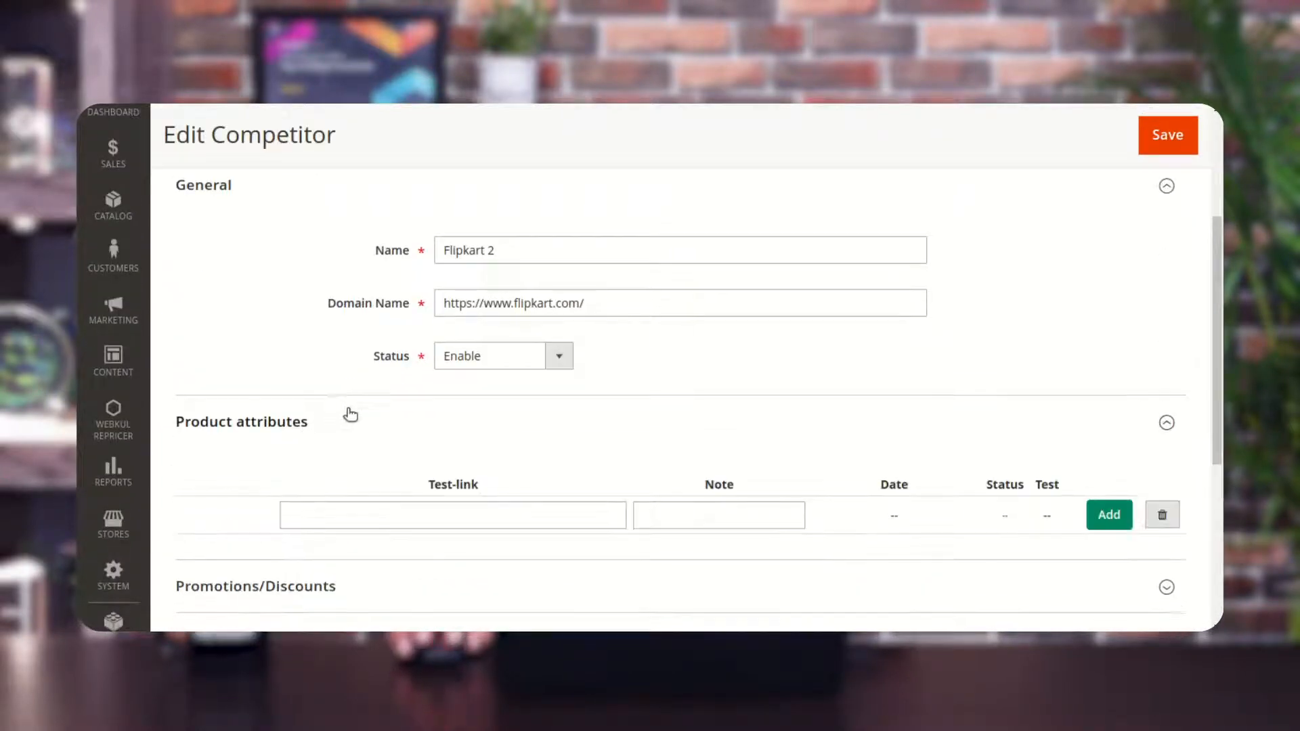
pyautogui.scroll(-3, 332, 413)
pyautogui.click(312, 413)
pyautogui.scroll(-2, 312, 420)
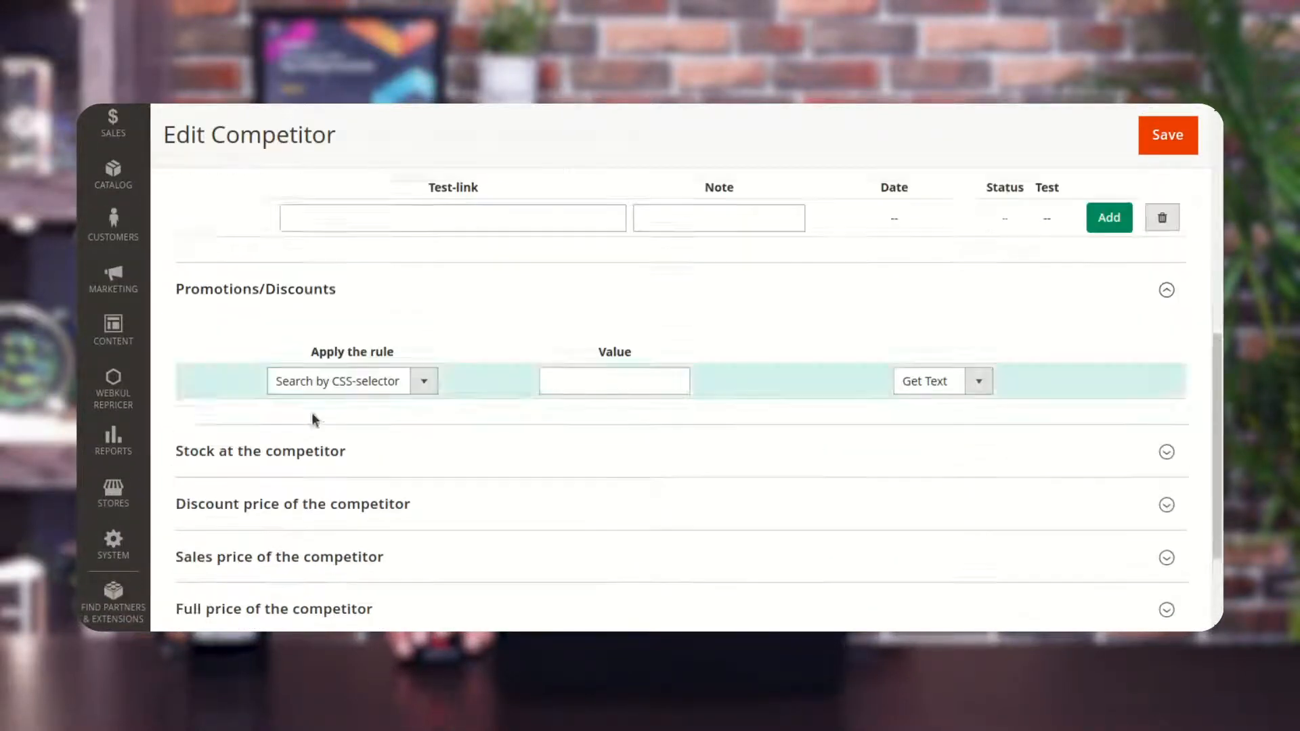
pyautogui.click(313, 441)
pyautogui.scroll(-2, 318, 447)
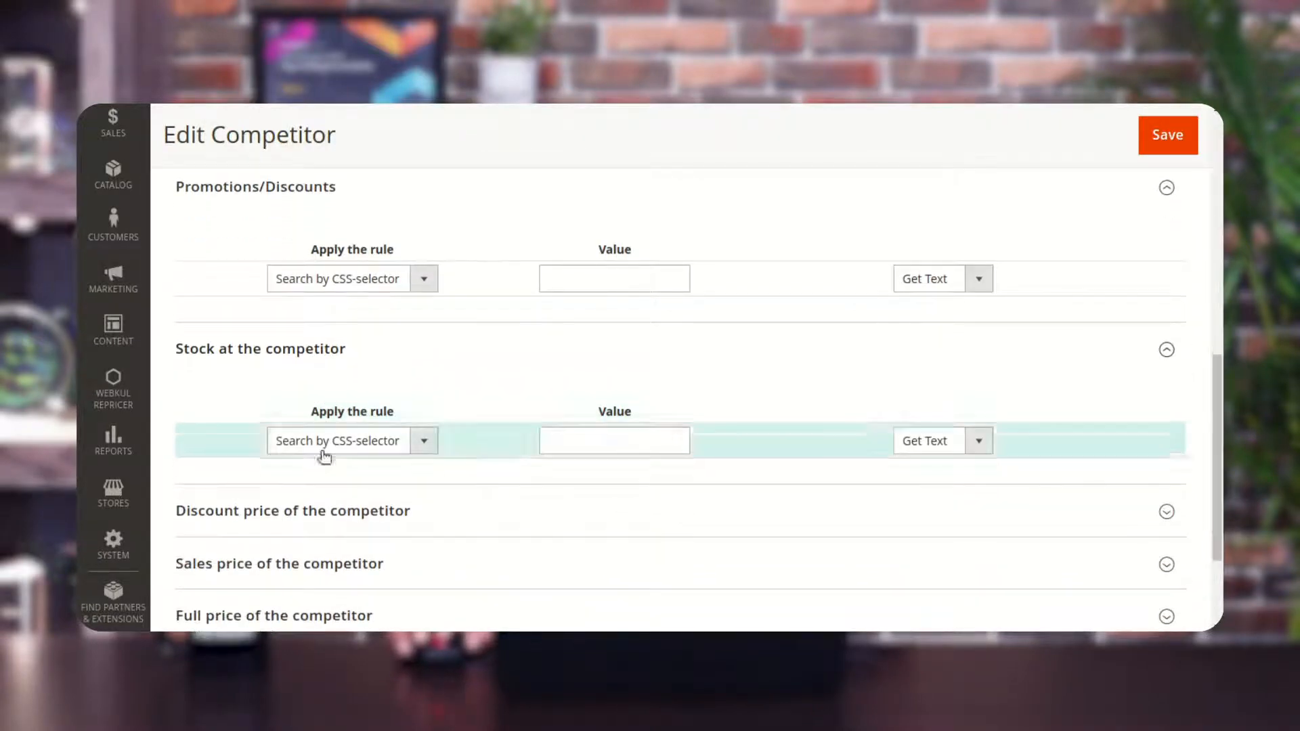
pyautogui.click(305, 509)
pyautogui.scroll(-2, 318, 507)
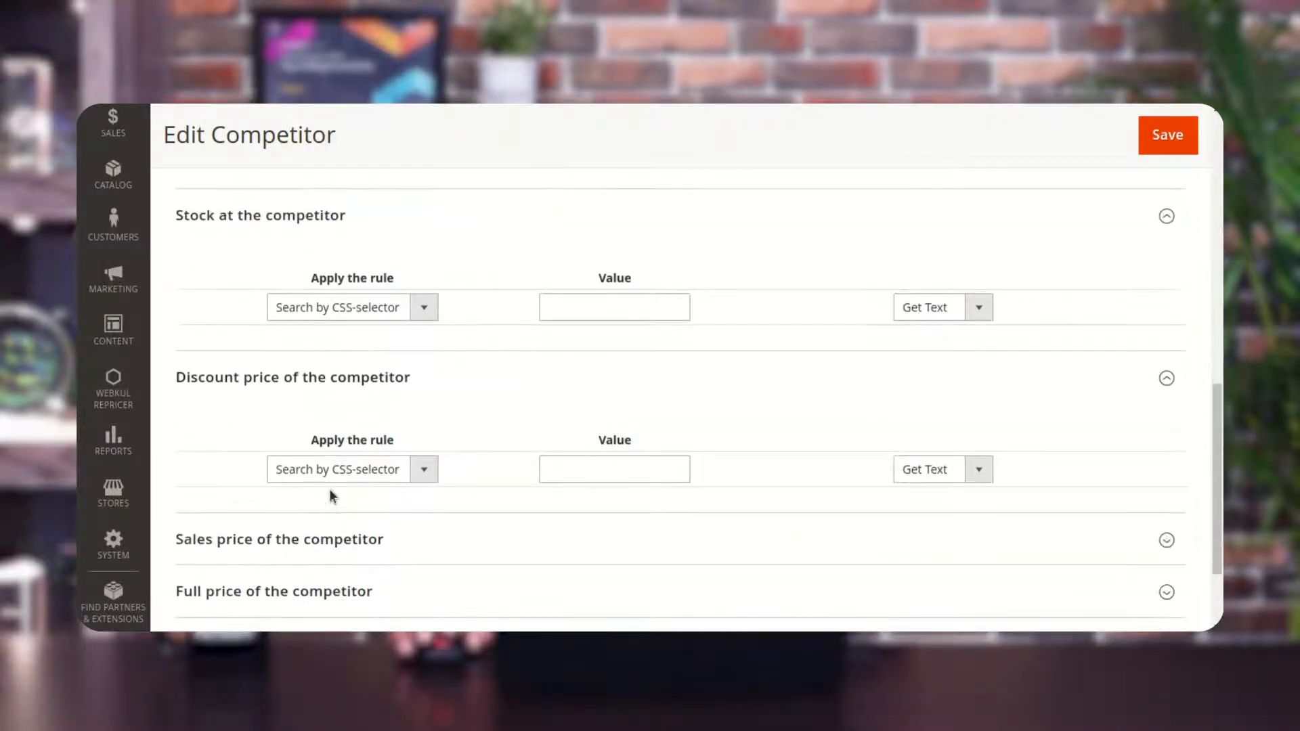
pyautogui.scroll(-2, 329, 491)
pyautogui.click(271, 466)
pyautogui.scroll(-2, 335, 481)
pyautogui.click(290, 486)
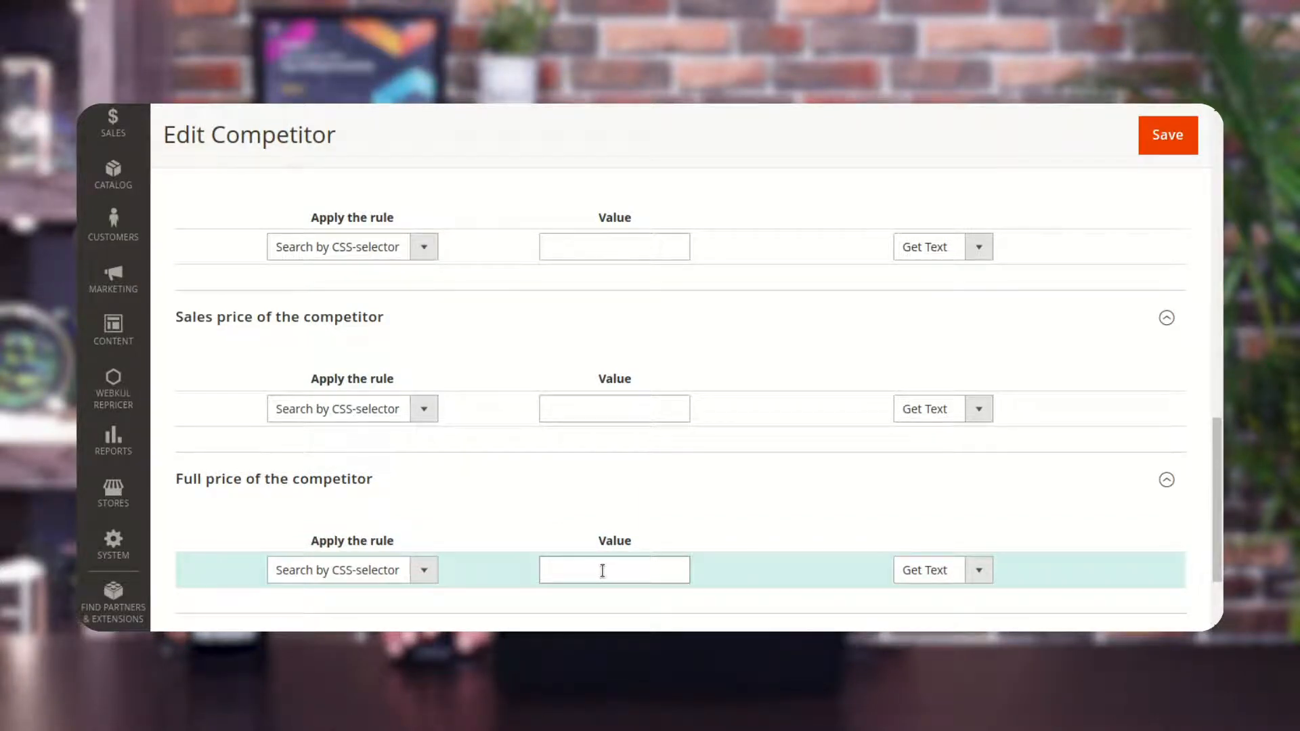
# Review the extraction options of the stock rule and scroll back to the general settings.
pyautogui.scroll(3, 602, 570)
pyautogui.click(980, 261)
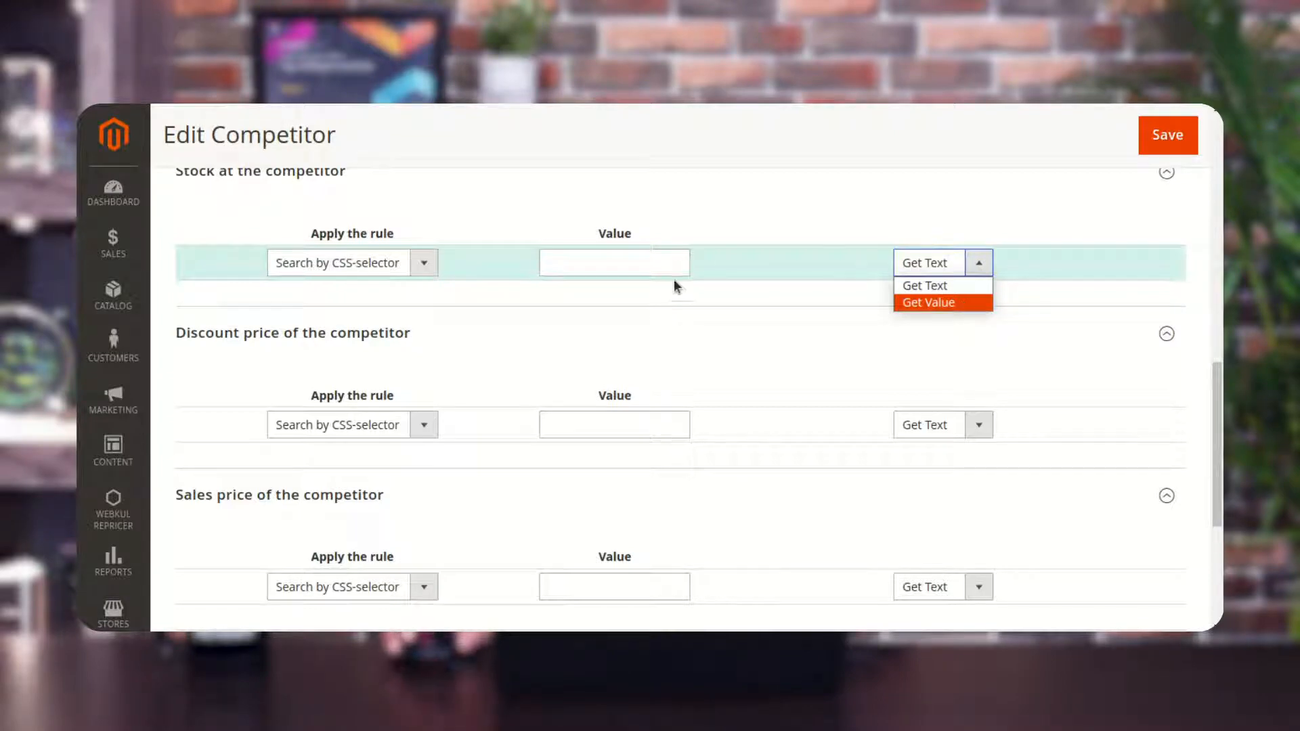
pyautogui.click(737, 203)
pyautogui.scroll(4, 634, 242)
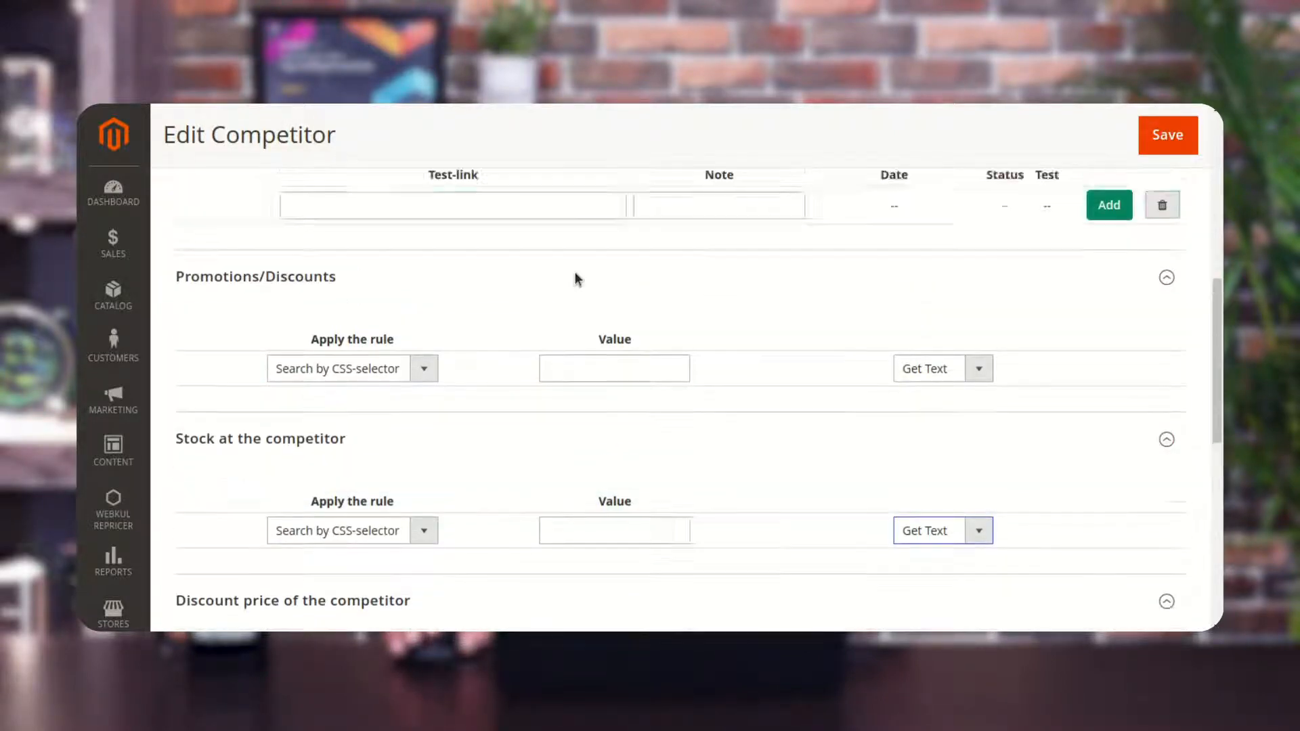
pyautogui.scroll(6, 575, 277)
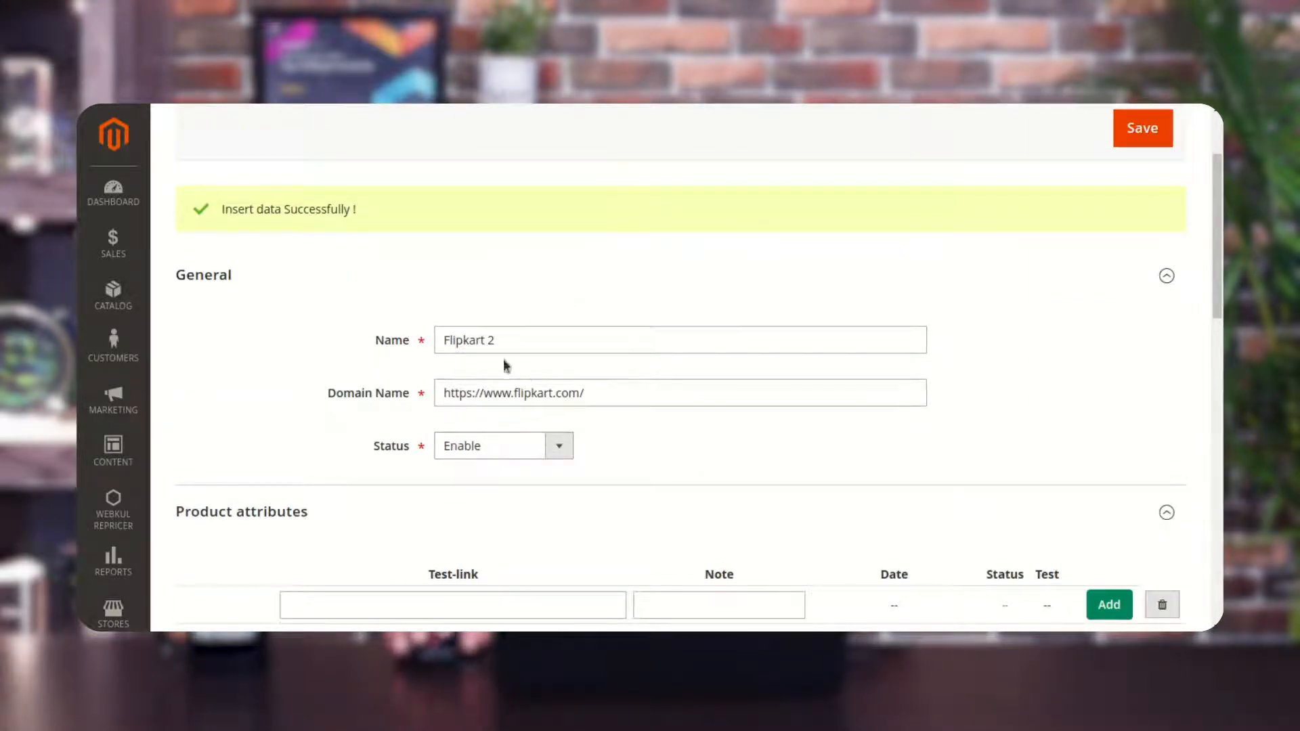
# Add the copied Flipkart bottle product page URL as a test link with the note Bottle and save the competitor.
pyautogui.scroll(-2, 461, 461)
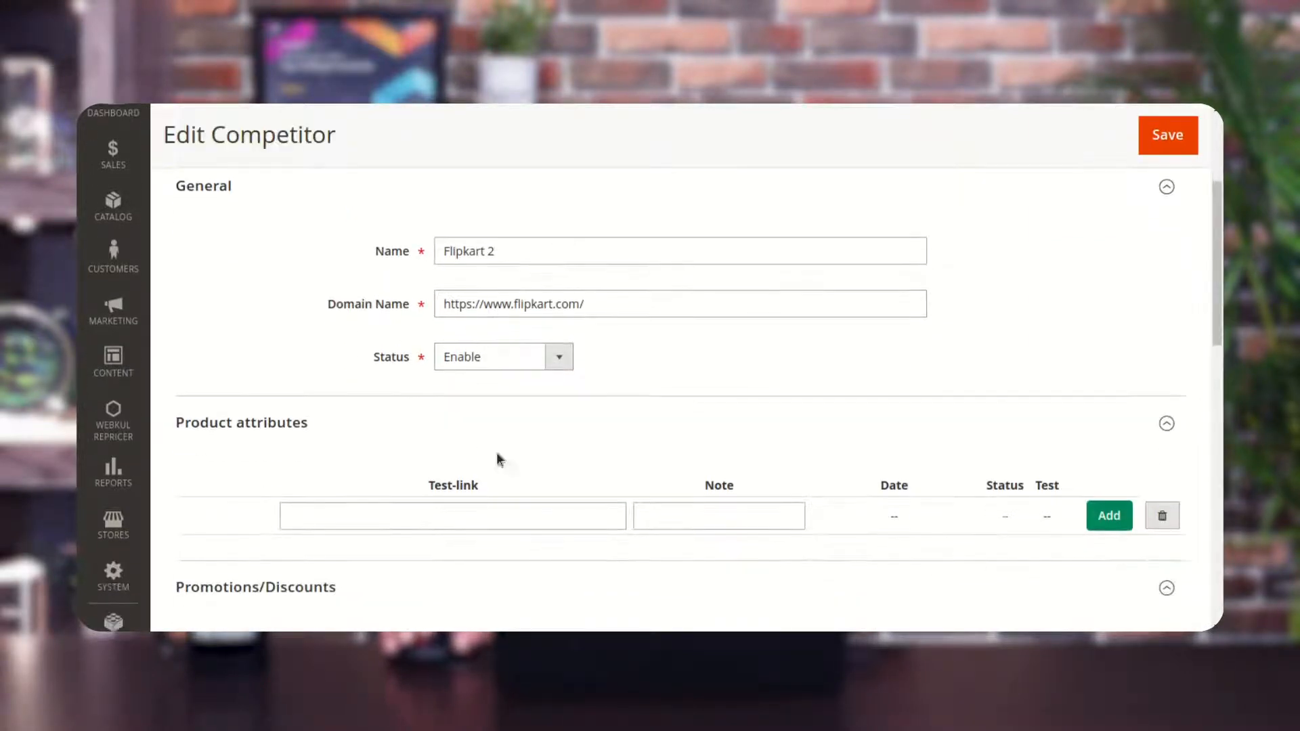
pyautogui.scroll(-2, 854, 363)
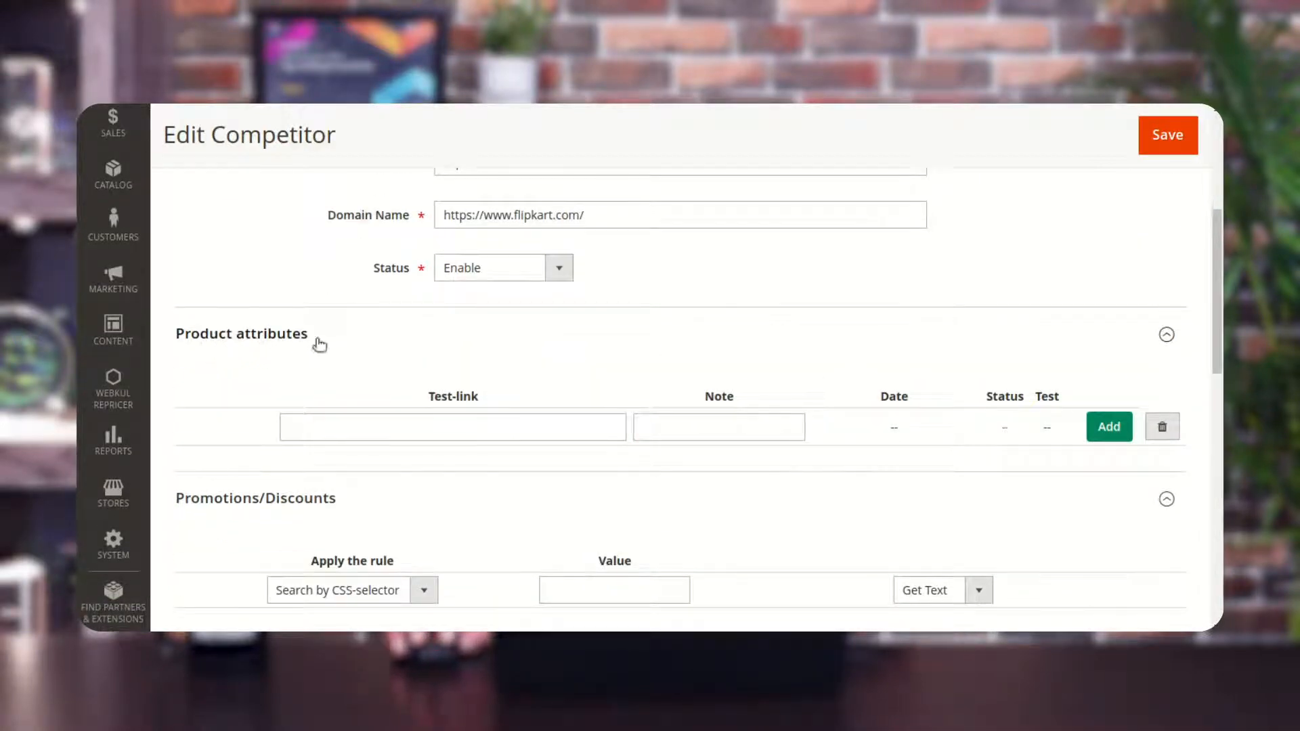
pyautogui.click(452, 429)
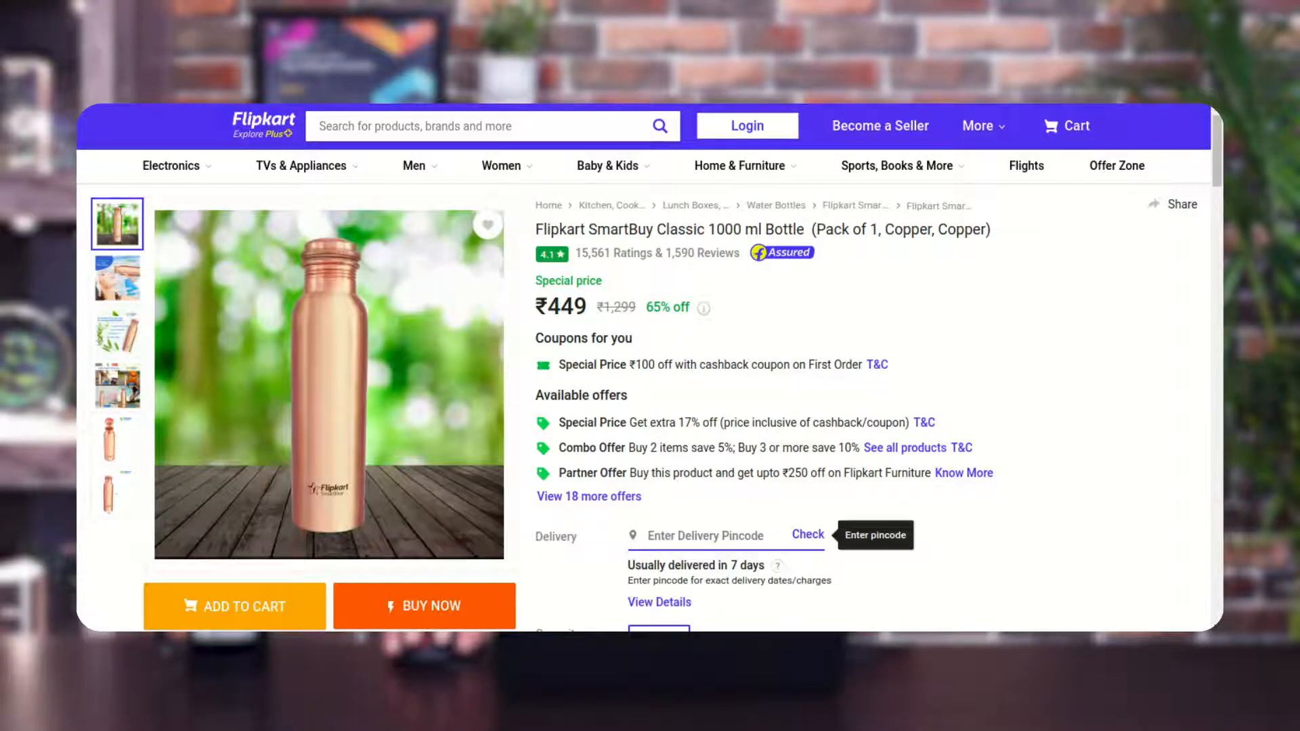
pyautogui.click(712, 65)
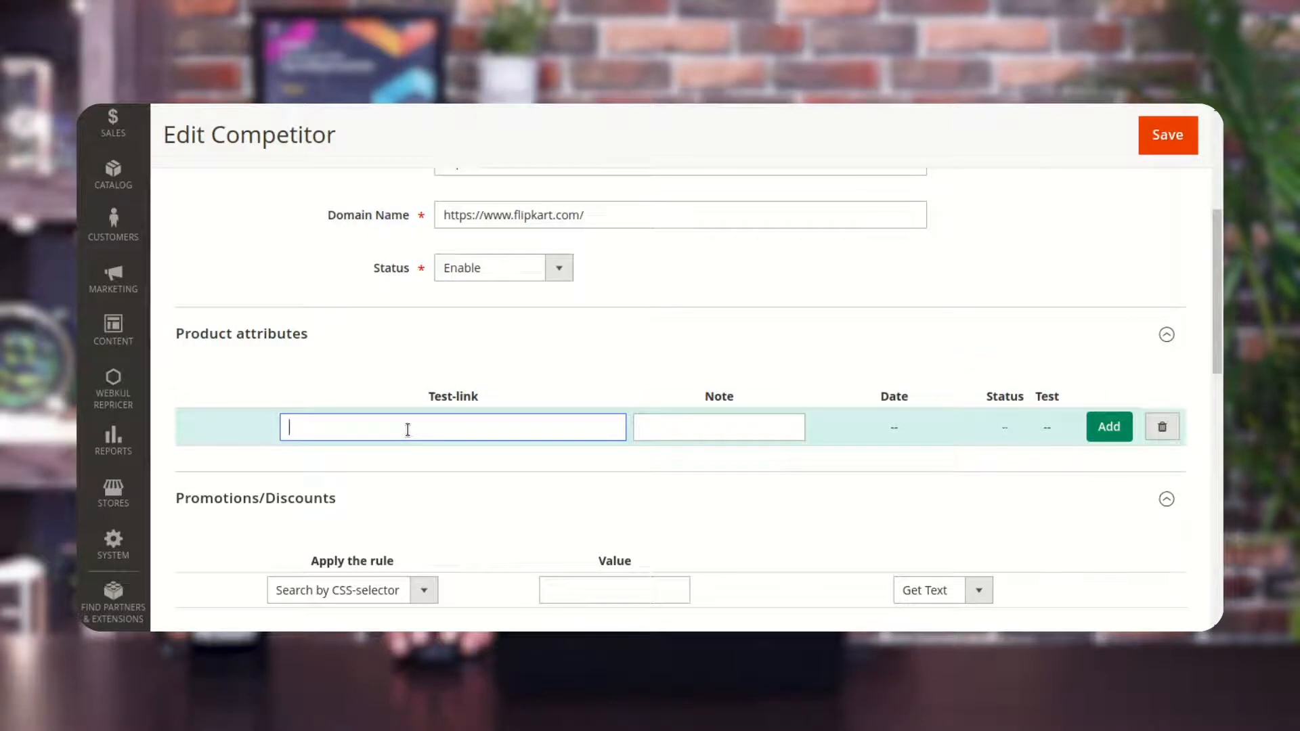
pyautogui.hotkey('ctrl', 'v')
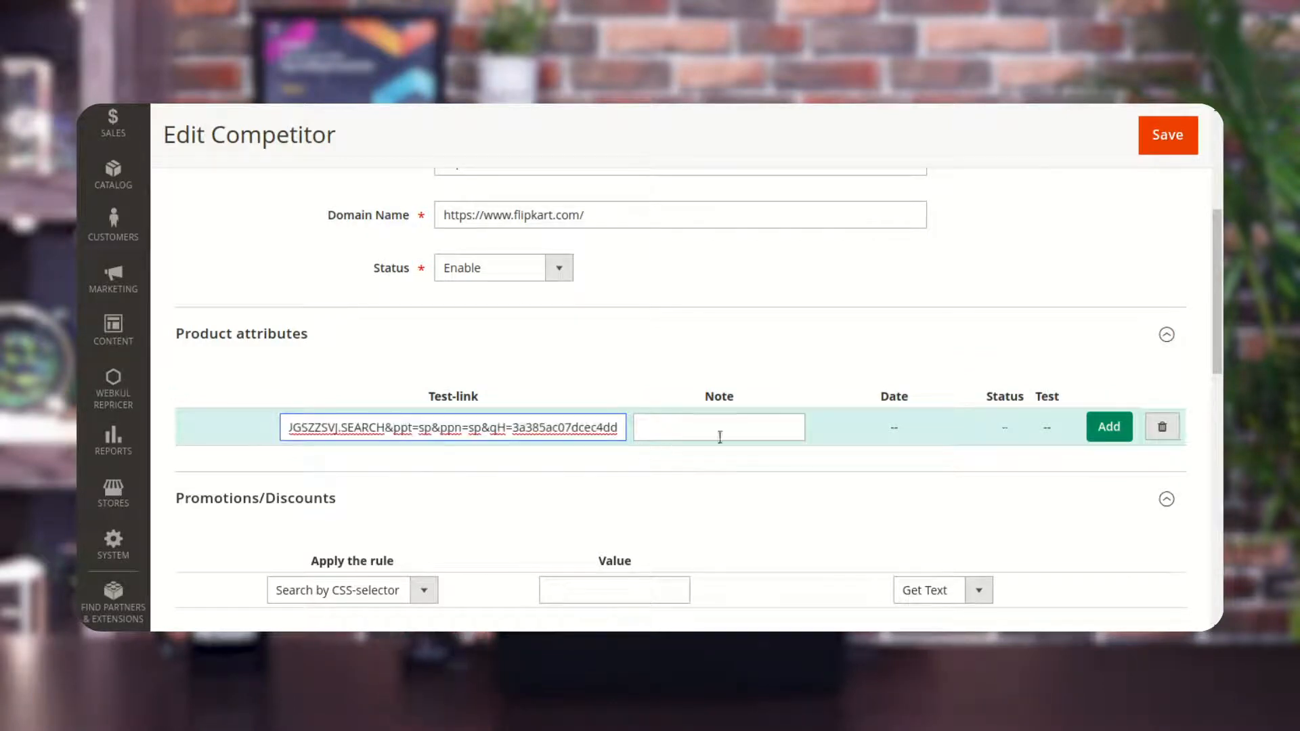
pyautogui.click(723, 431)
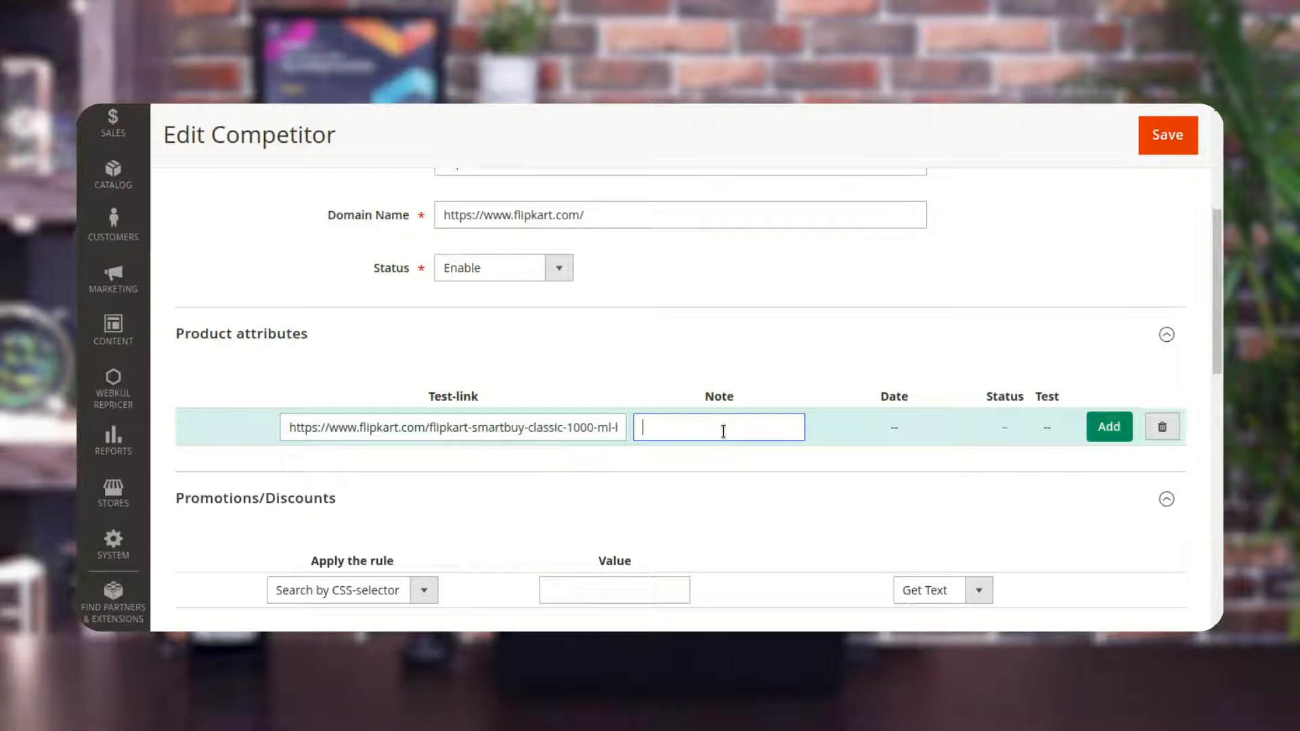
pyautogui.write('Bottle')
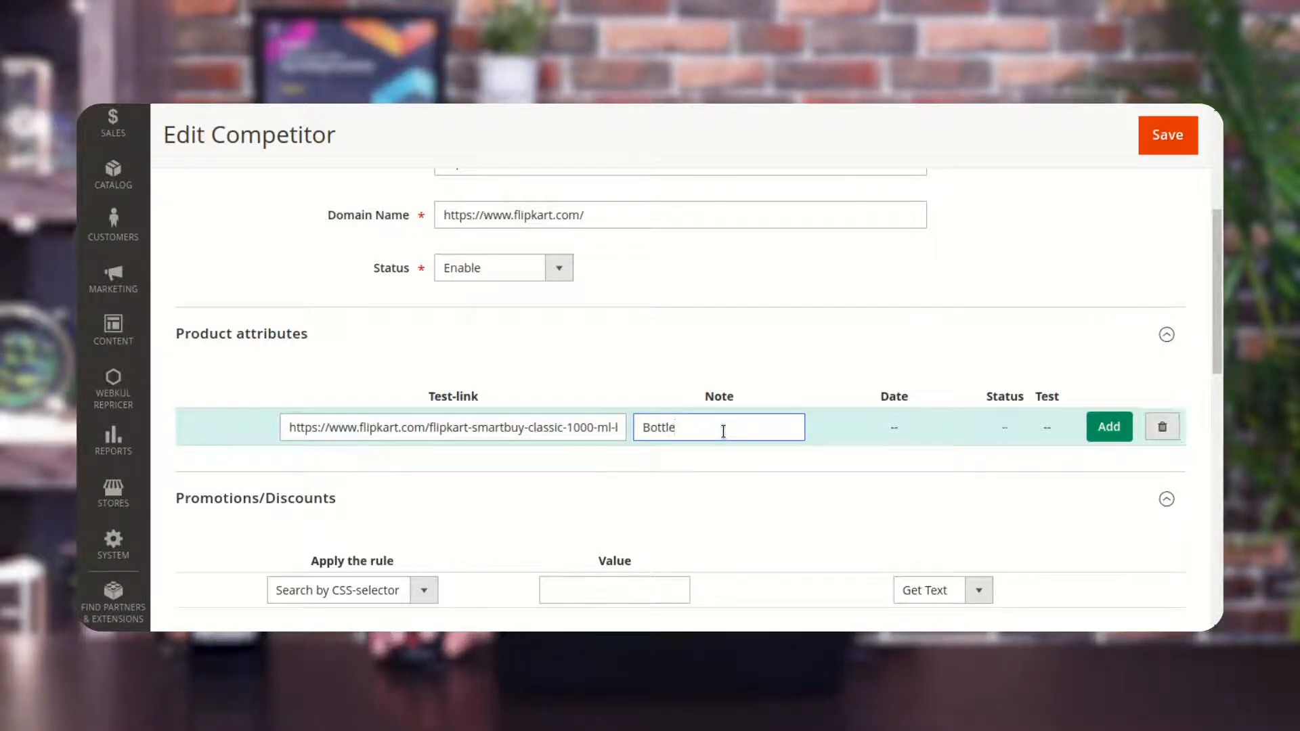
pyautogui.click(1172, 137)
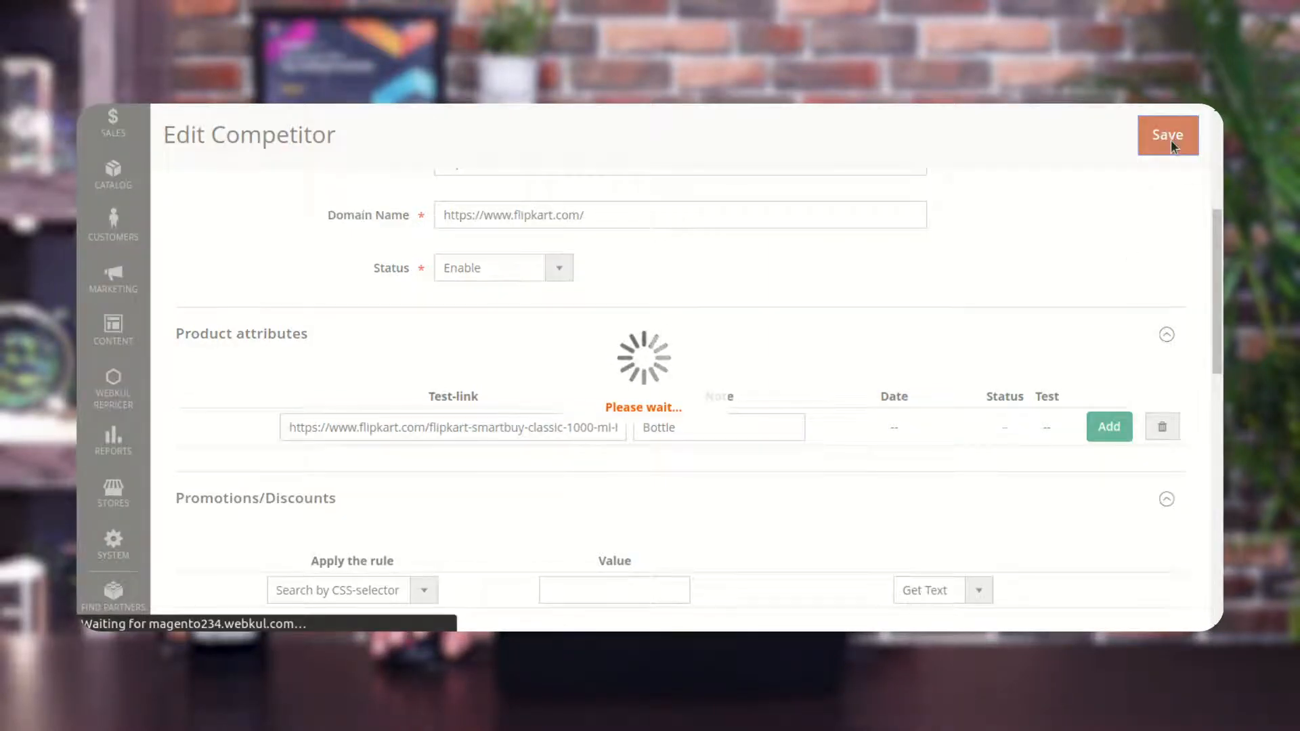
# Run the test on the bottle test link.
pyautogui.scroll(-5, 1011, 326)
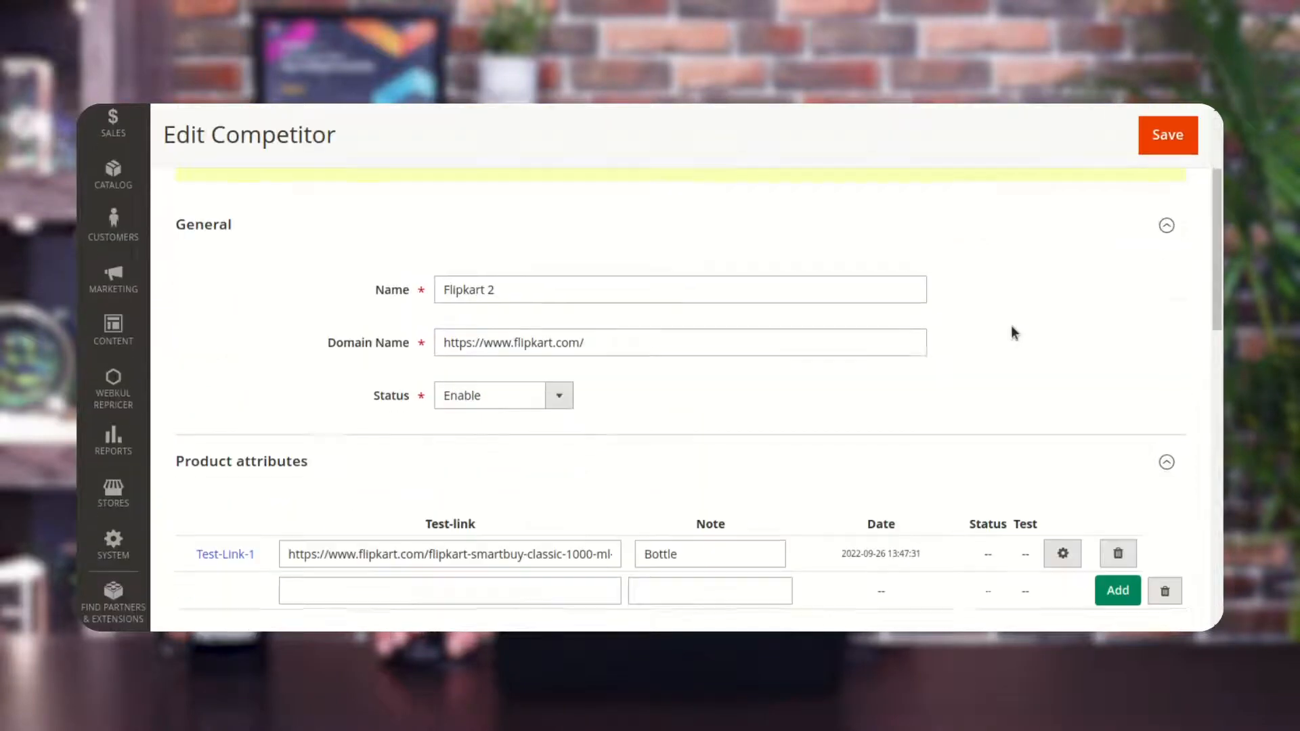
pyautogui.scroll(-1, 1011, 325)
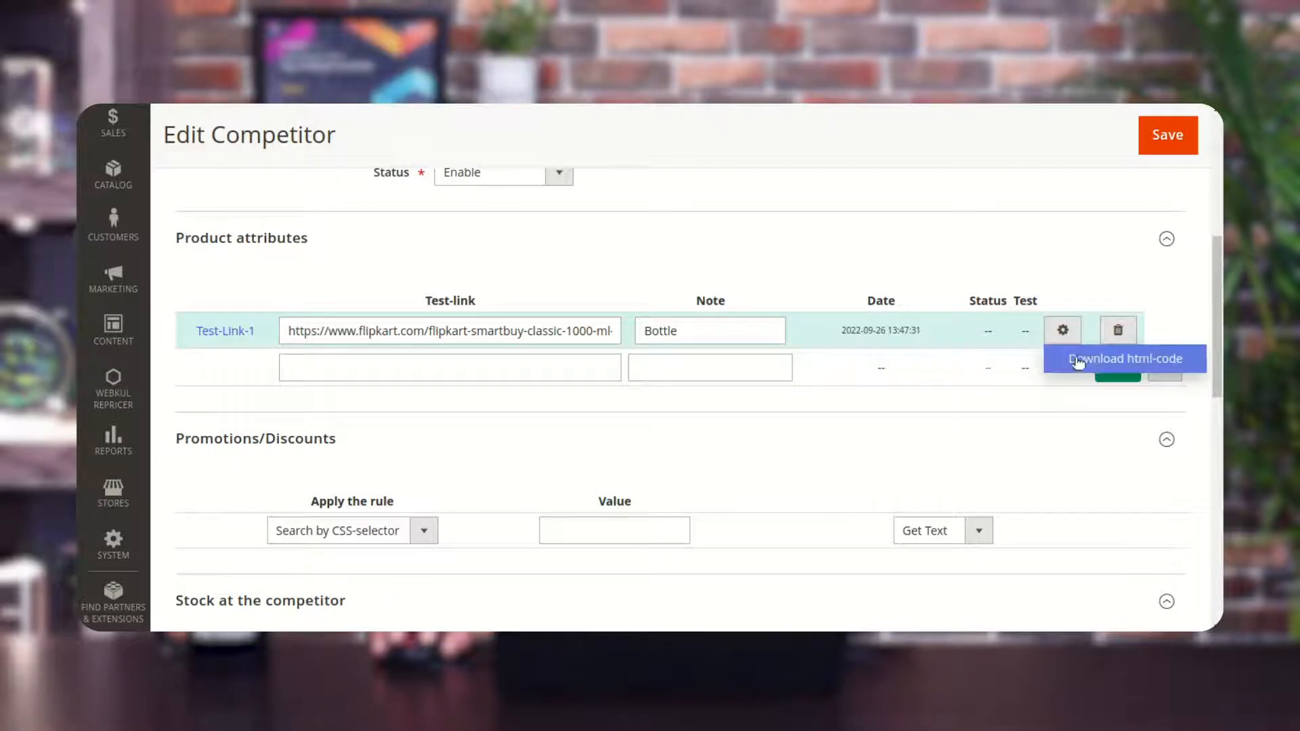
pyautogui.click(1096, 365)
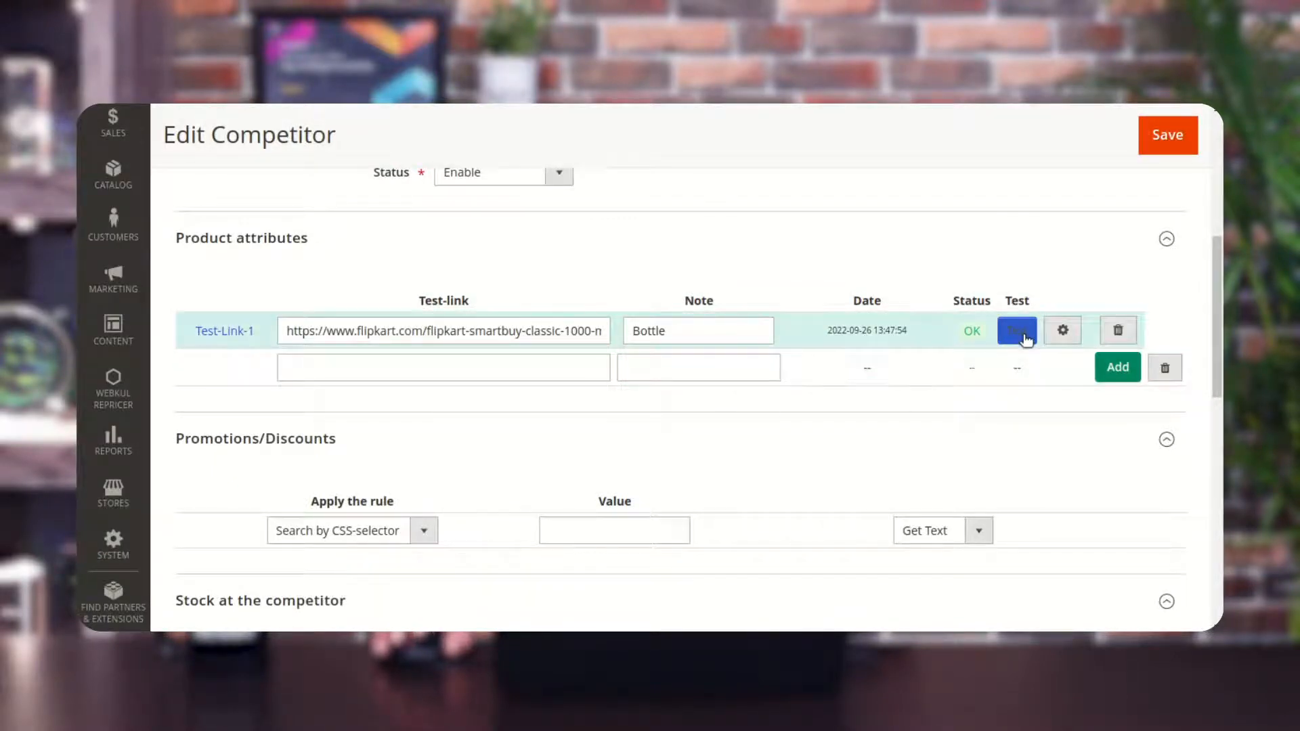
# Review the promotion, stock and price rule sections of the competitor form.
pyautogui.scroll(-3, 891, 406)
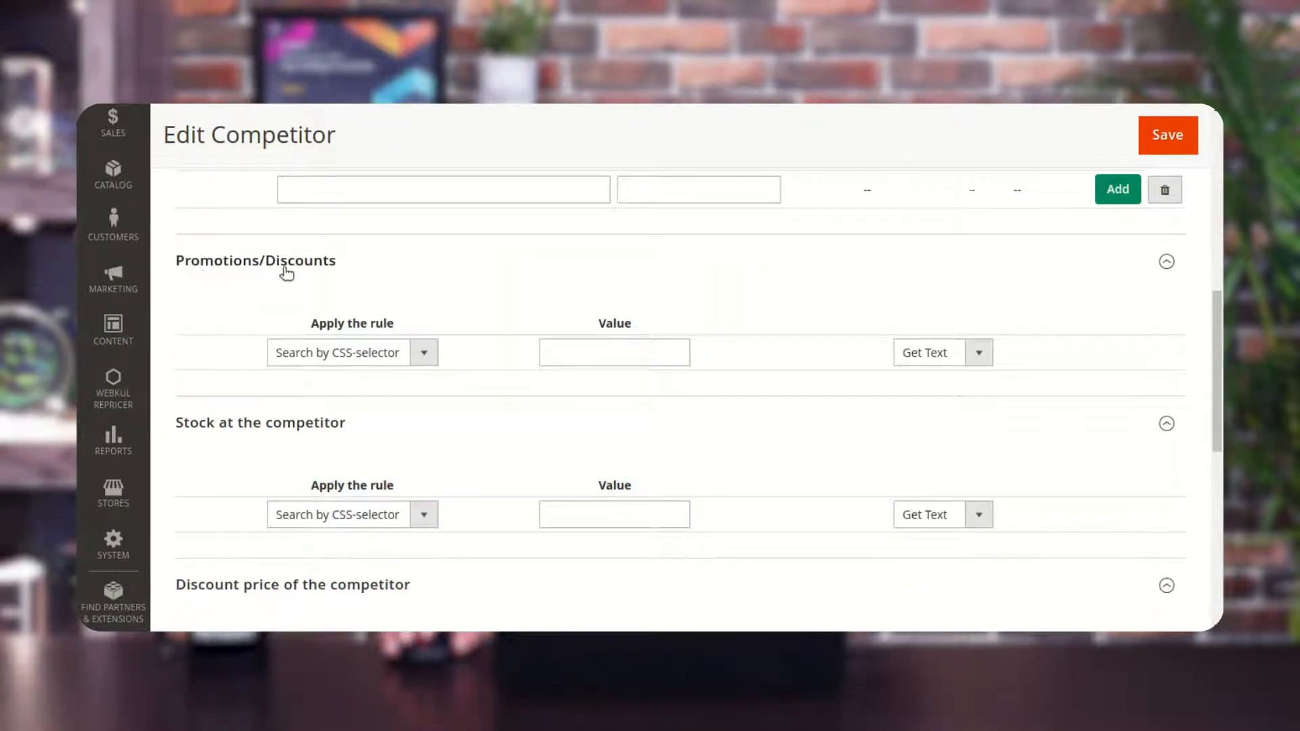
pyautogui.scroll(-3, 328, 414)
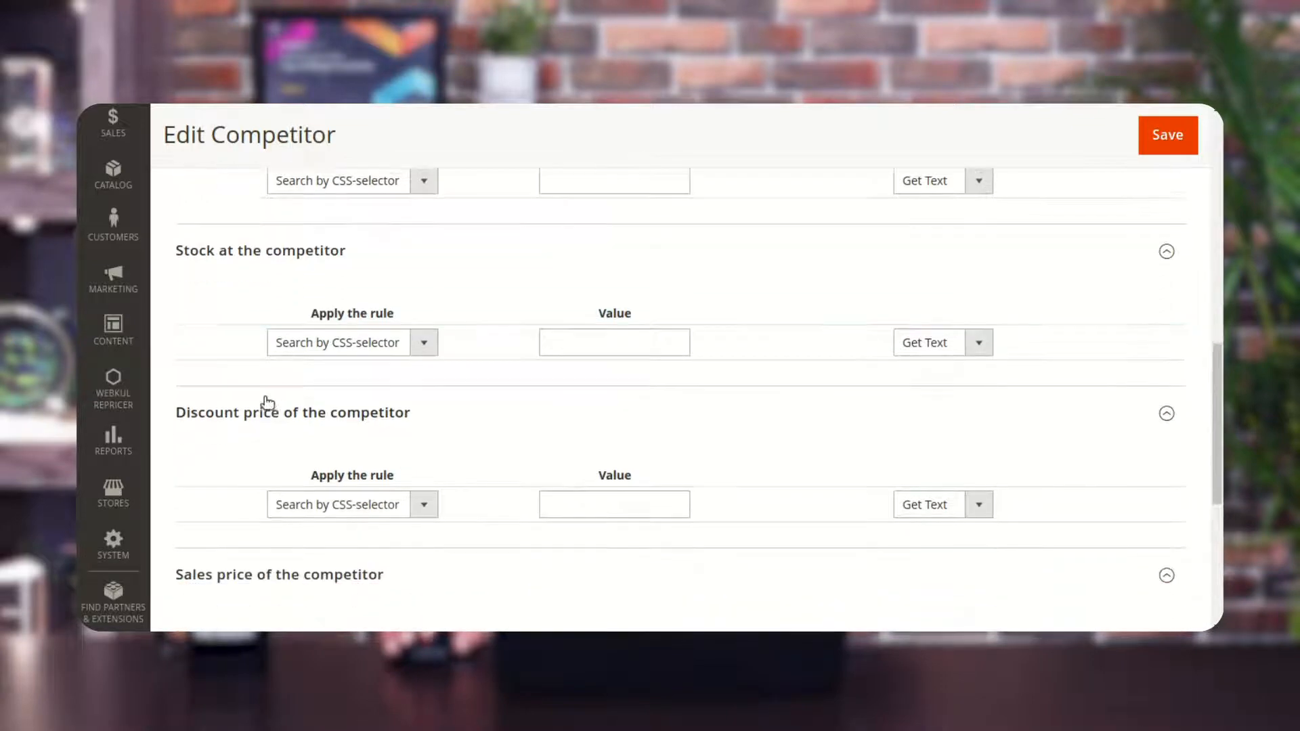
pyautogui.scroll(-3, 271, 419)
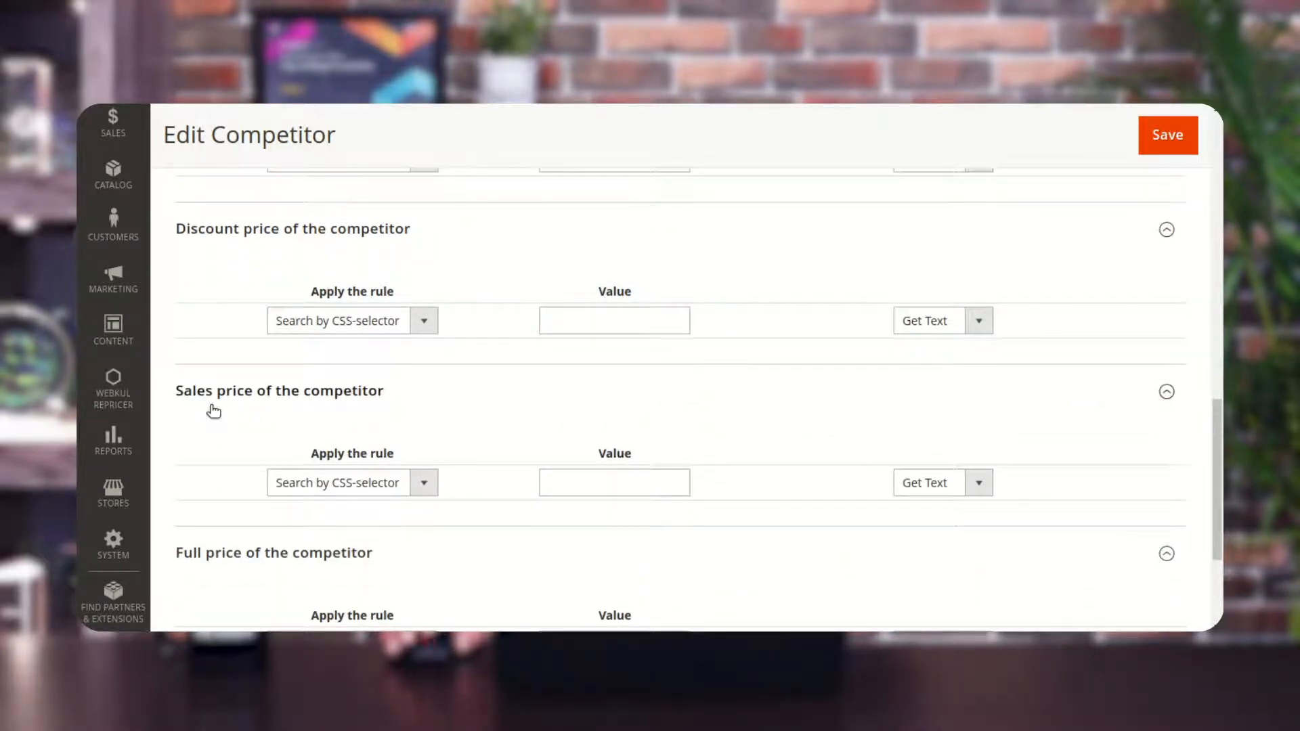
pyautogui.scroll(-3, 239, 409)
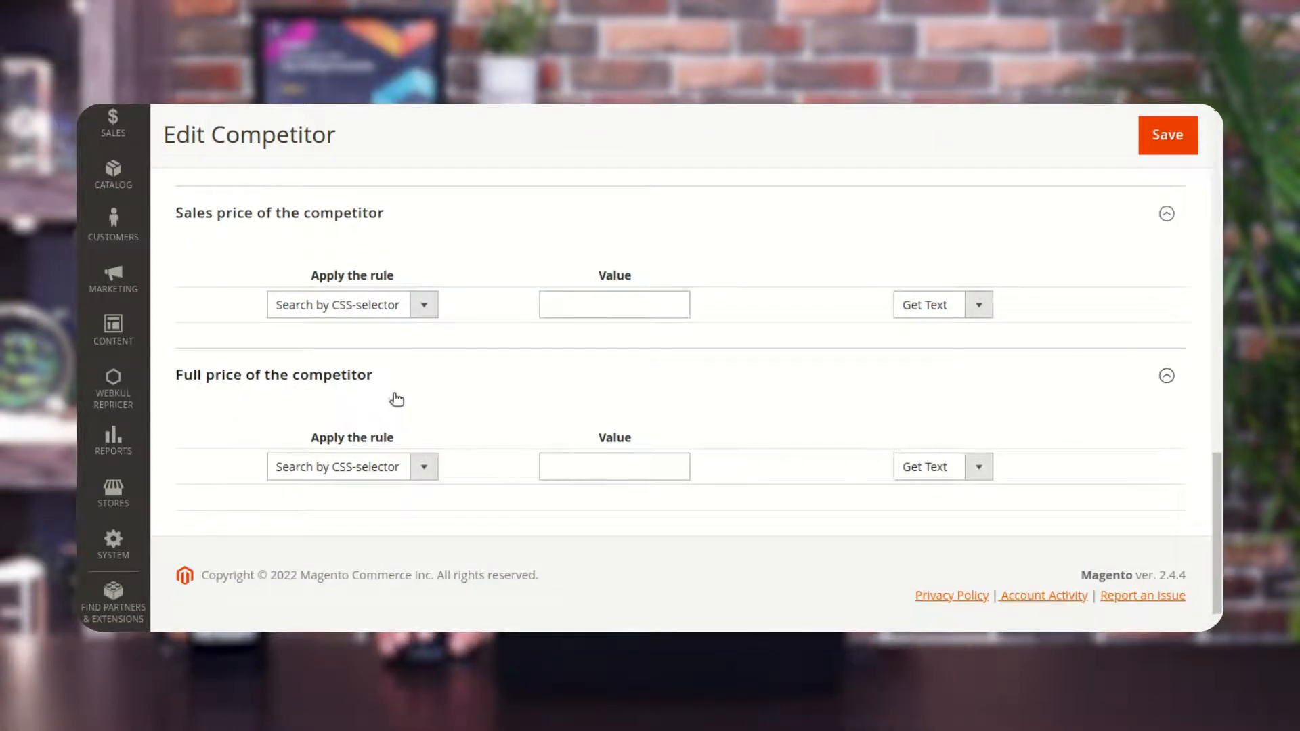
pyautogui.scroll(10, 396, 400)
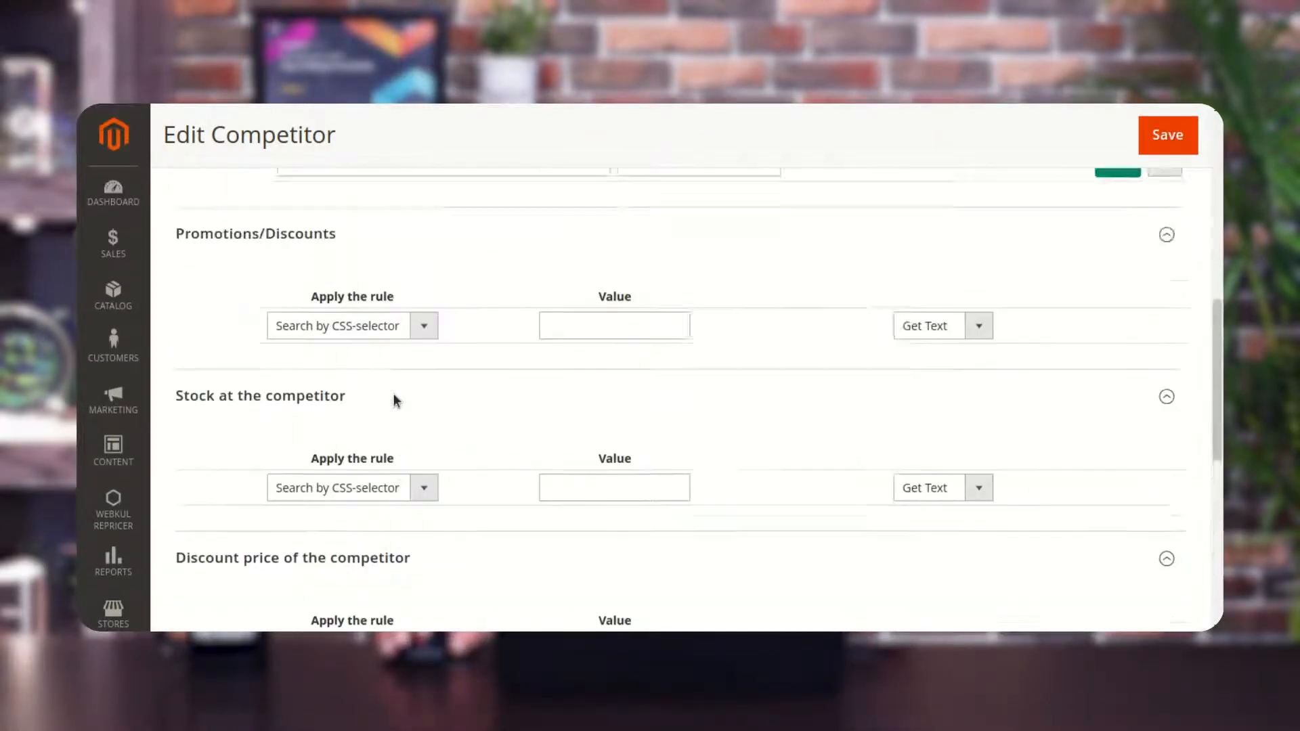
pyautogui.scroll(1, 395, 401)
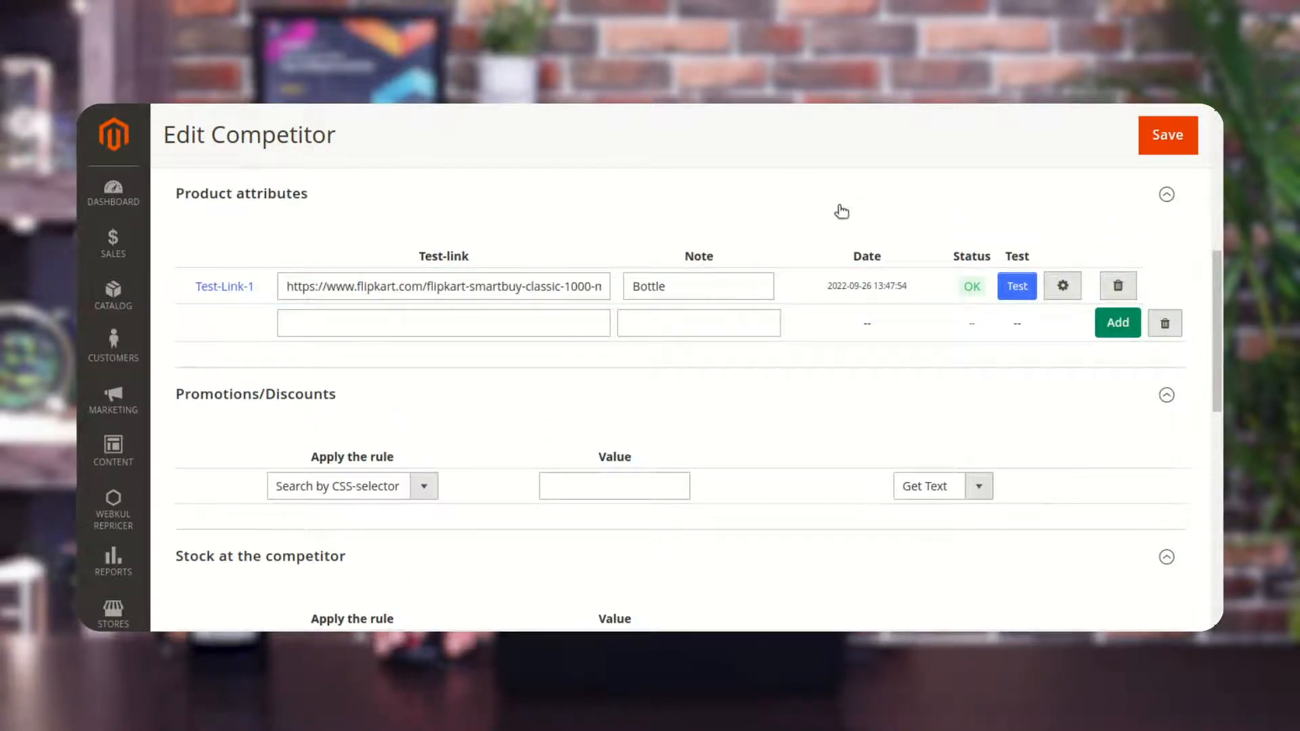
pyautogui.scroll(-8, 833, 217)
pyautogui.scroll(-3, 706, 353)
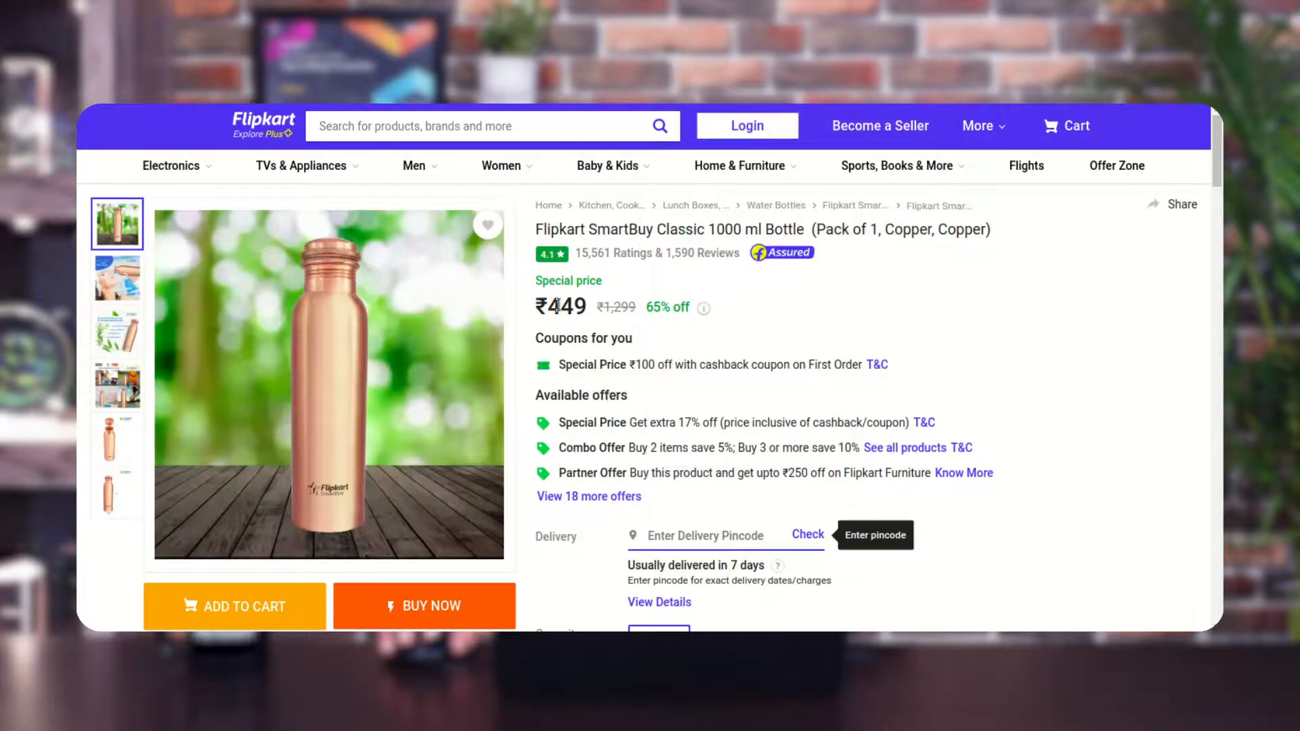
# Copy the CSS selector of the ₹449 price element on the Flipkart page and paste it as the full price rule value.
pyautogui.rightClick(561, 311)
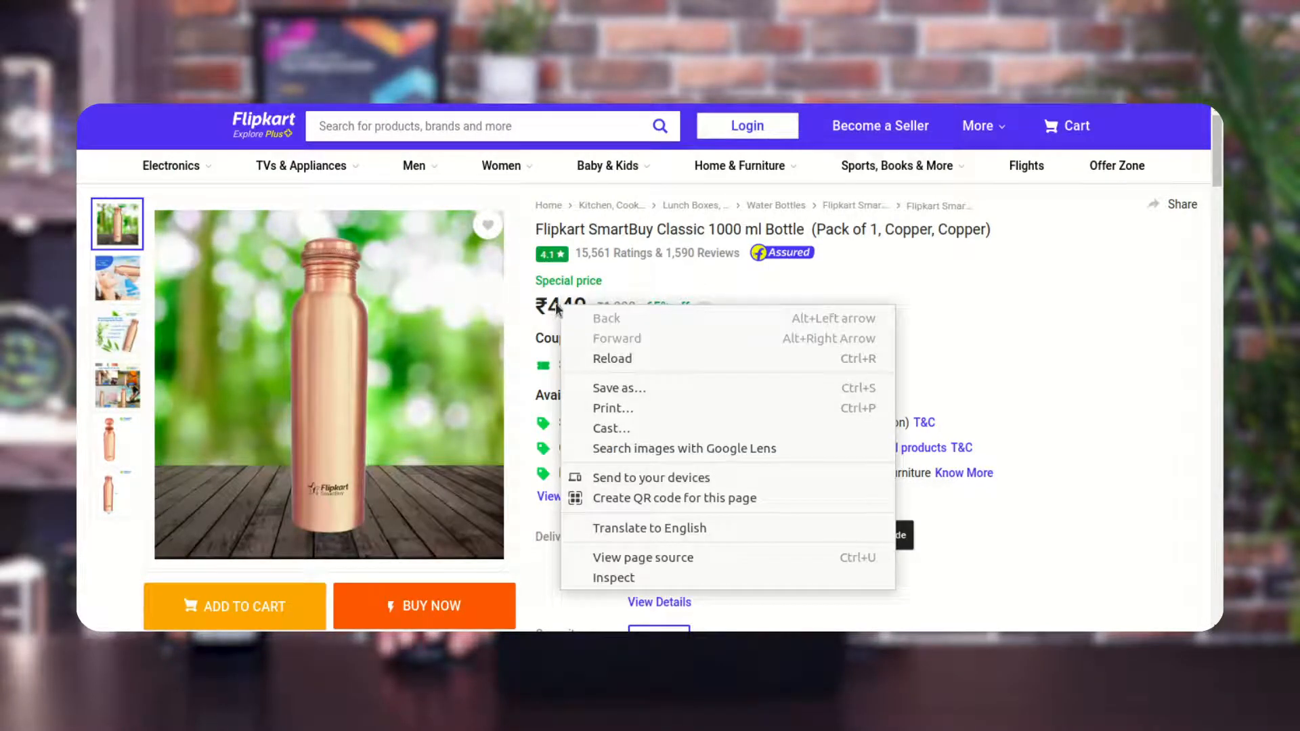
pyautogui.click(556, 310)
pyautogui.rightClick(573, 306)
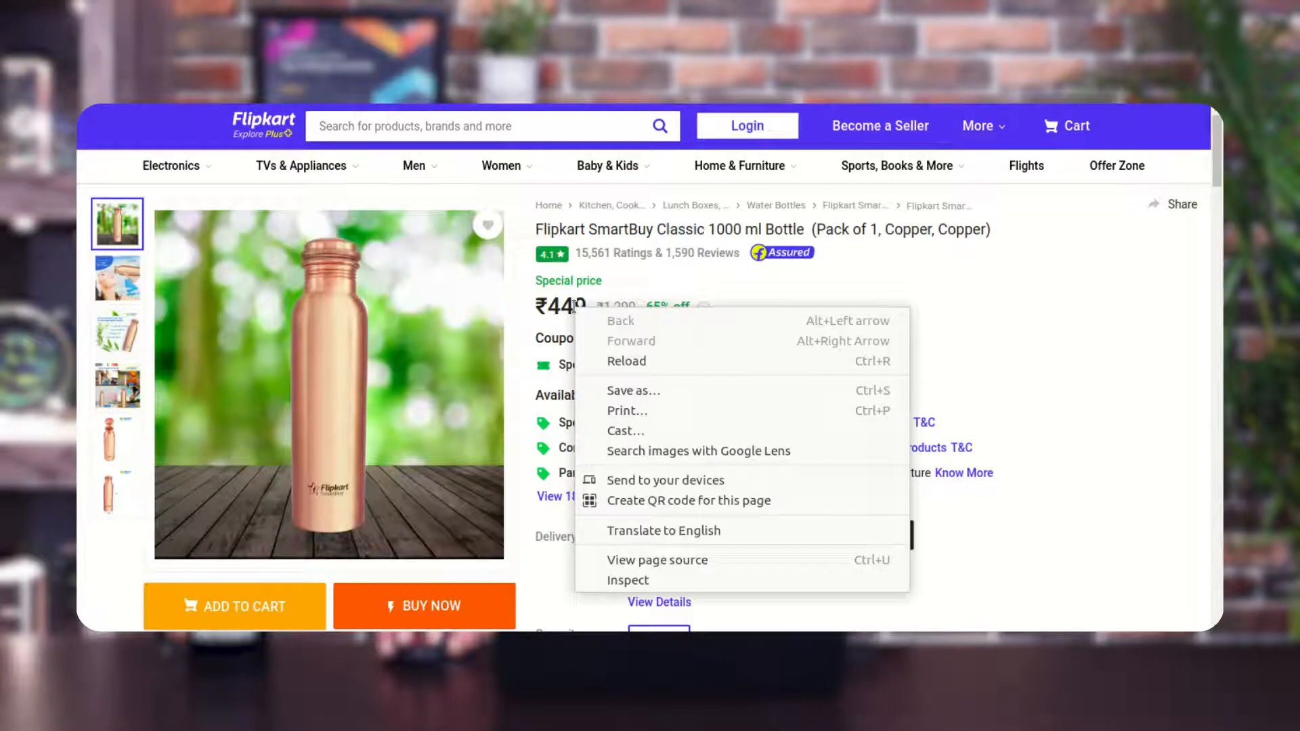
pyautogui.click(645, 580)
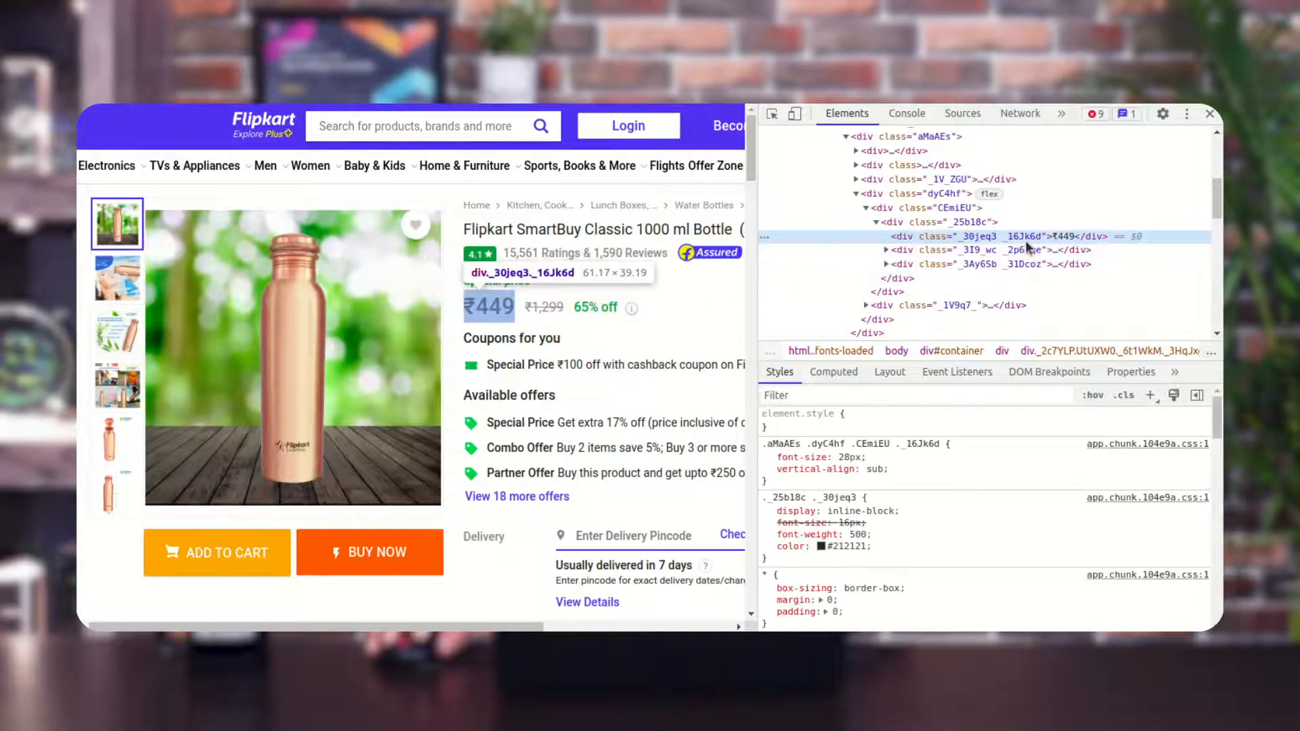
pyautogui.rightClick(1051, 235)
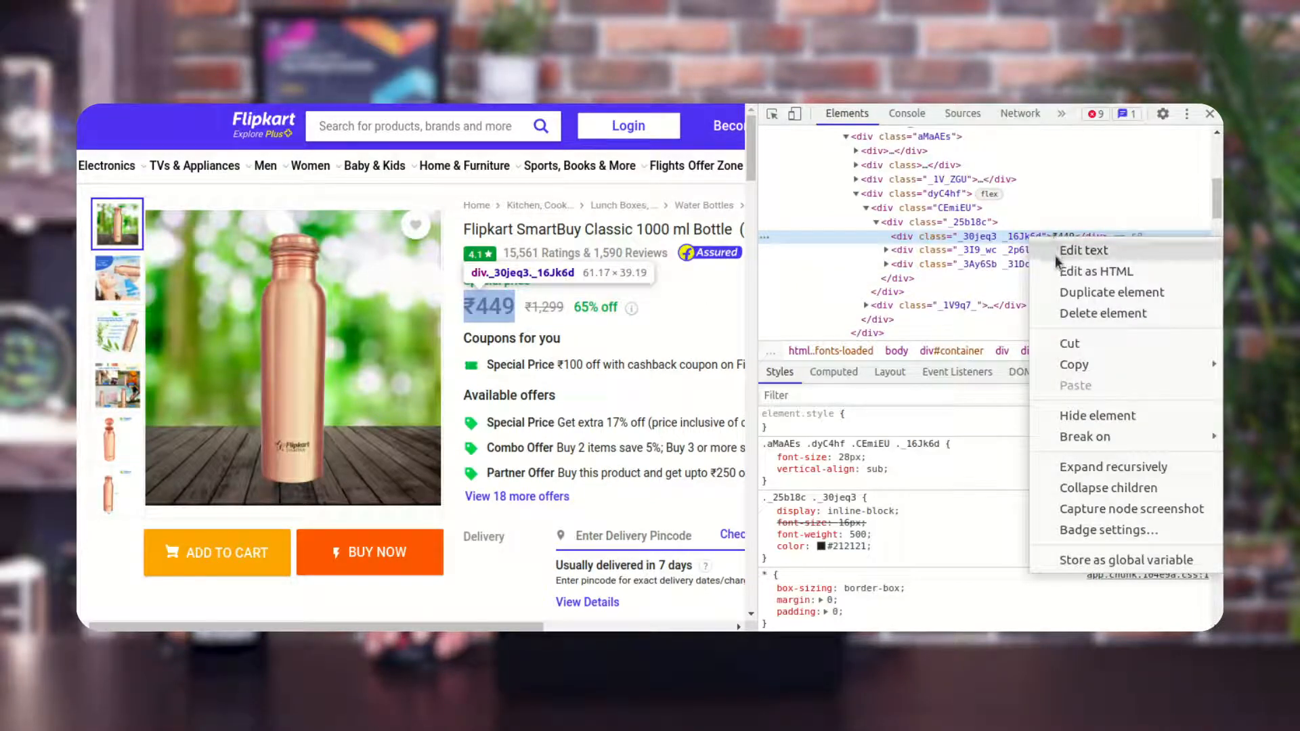
pyautogui.moveTo(1100, 363)
pyautogui.click(956, 415)
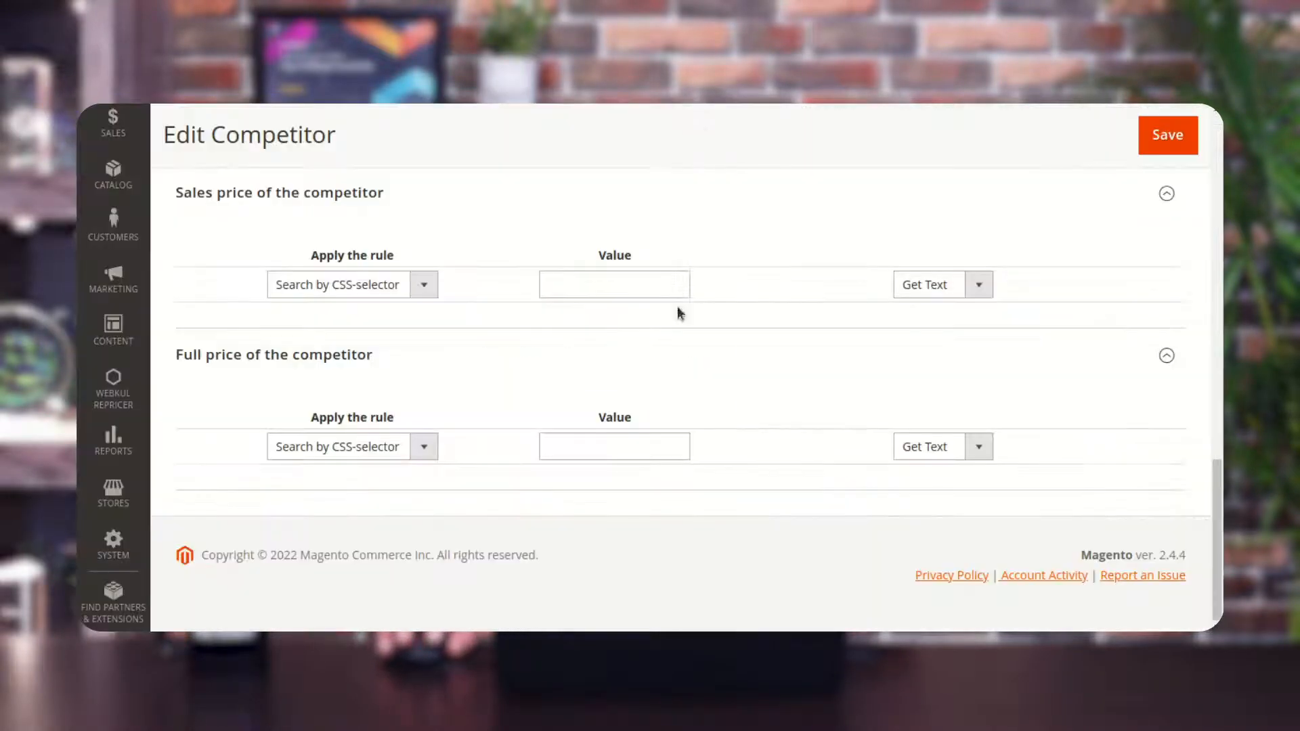
pyautogui.click(593, 445)
pyautogui.hotkey('ctrl', 'v')
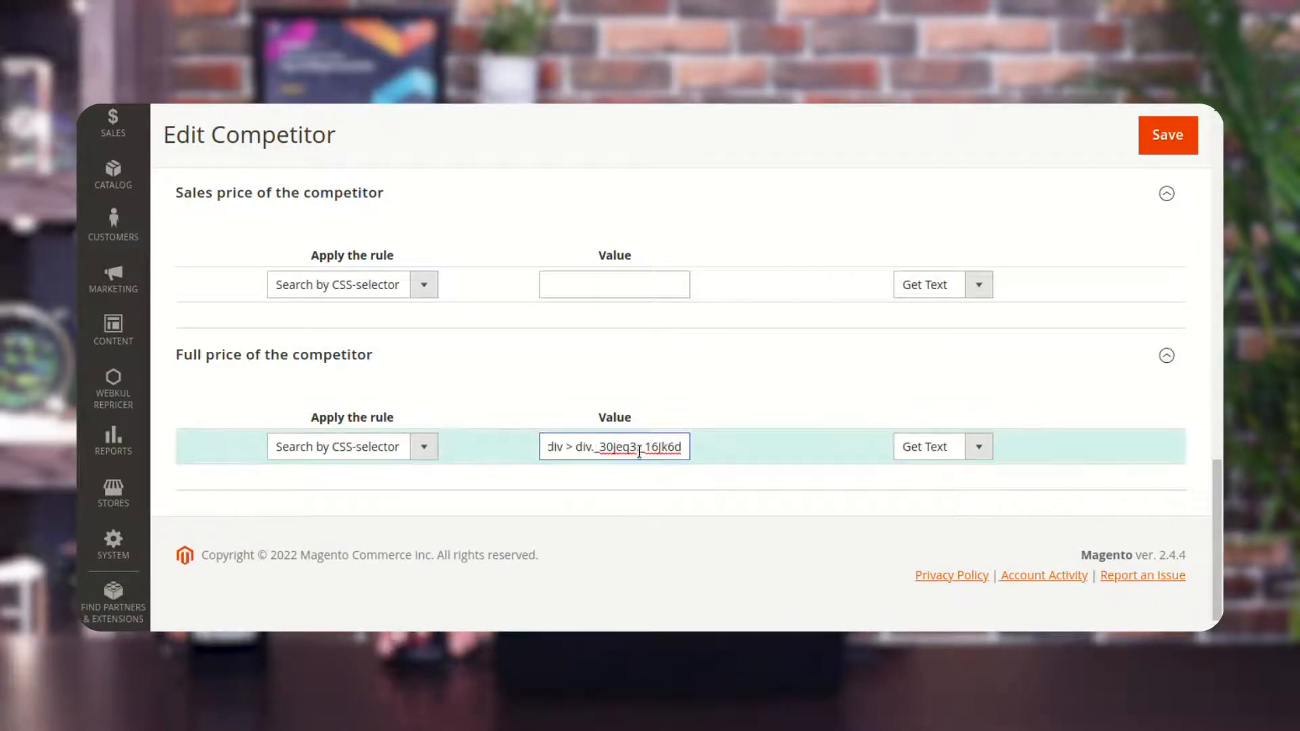
# Copy the CSS selector of the 65% off element on the Flipkart page and paste it as the Promotions/Discounts rule value.
pyautogui.scroll(6, 463, 372)
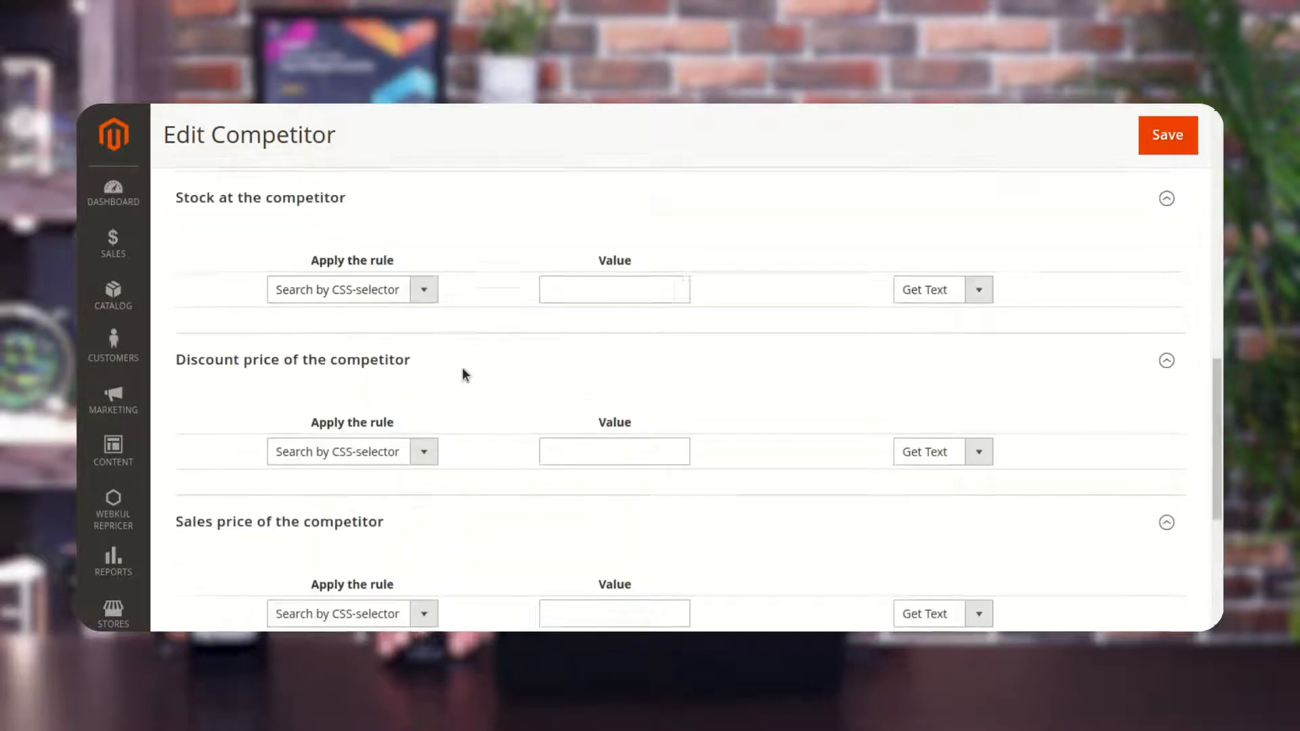
pyautogui.scroll(3, 462, 367)
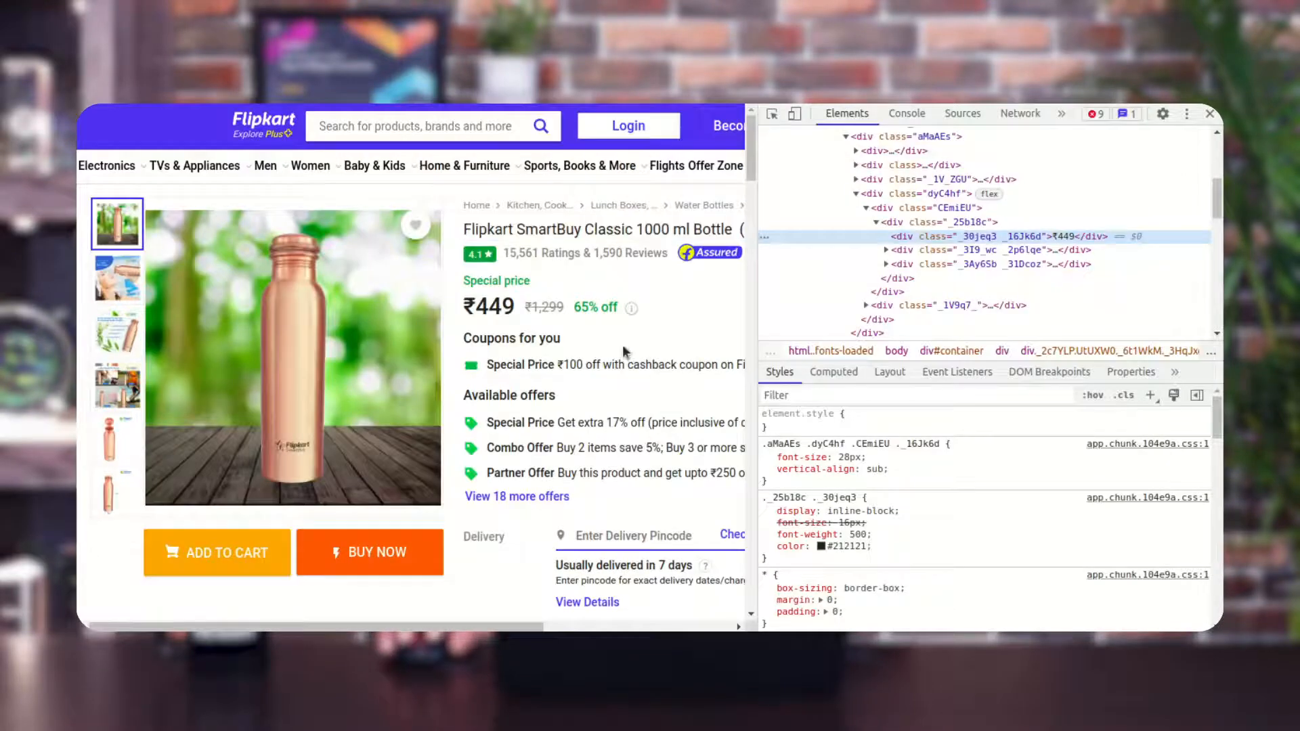
pyautogui.rightClick(590, 304)
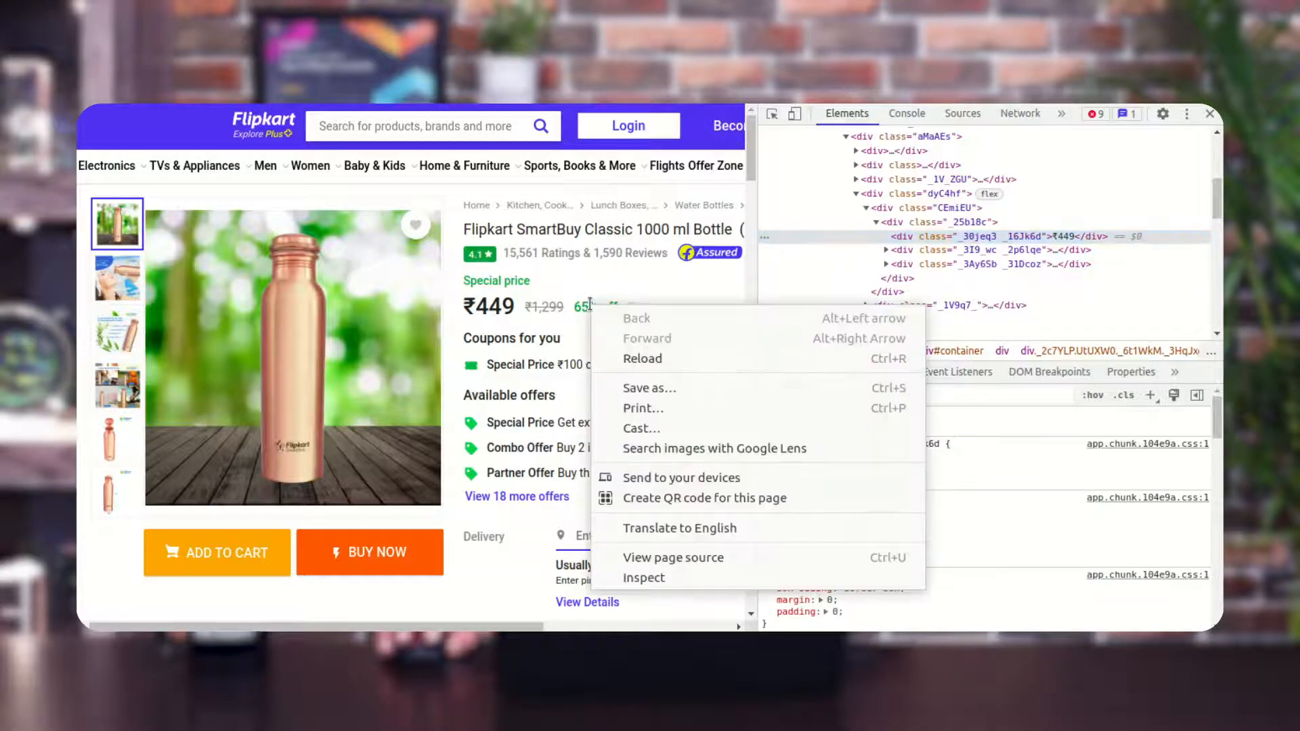
pyautogui.click(663, 579)
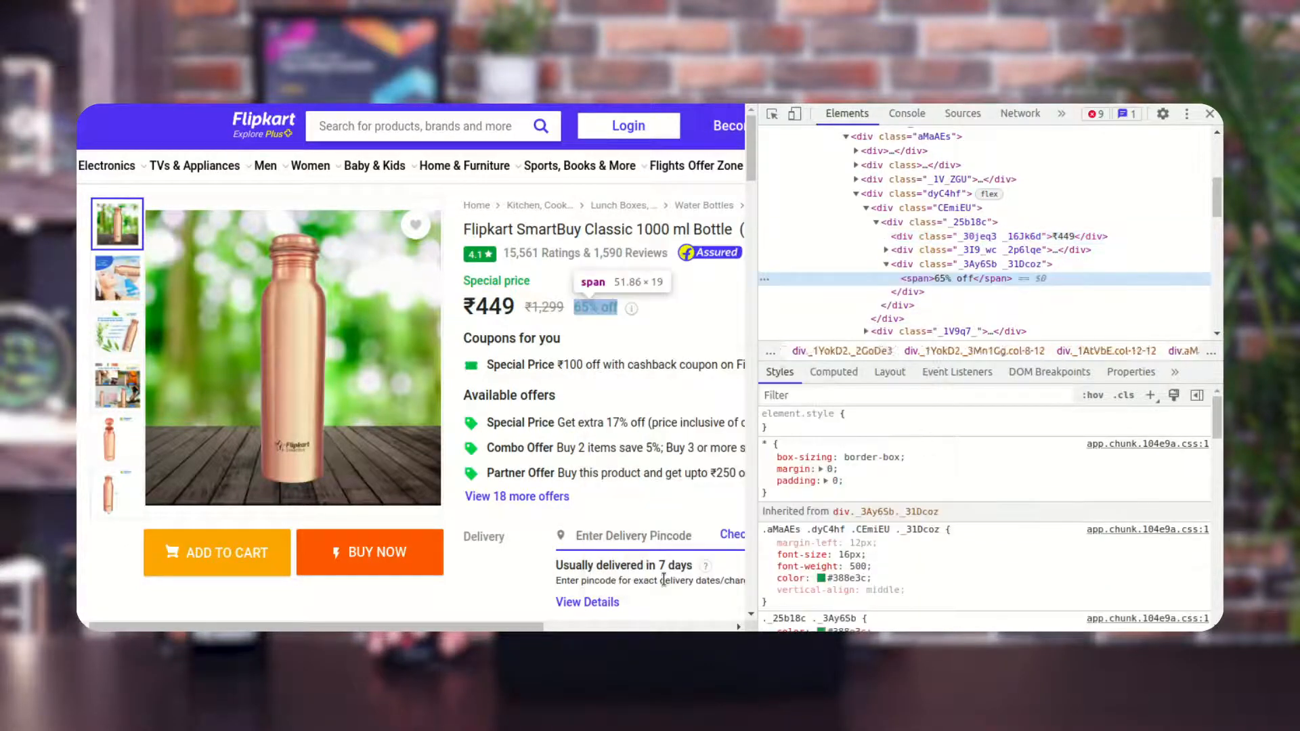
pyautogui.rightClick(976, 275)
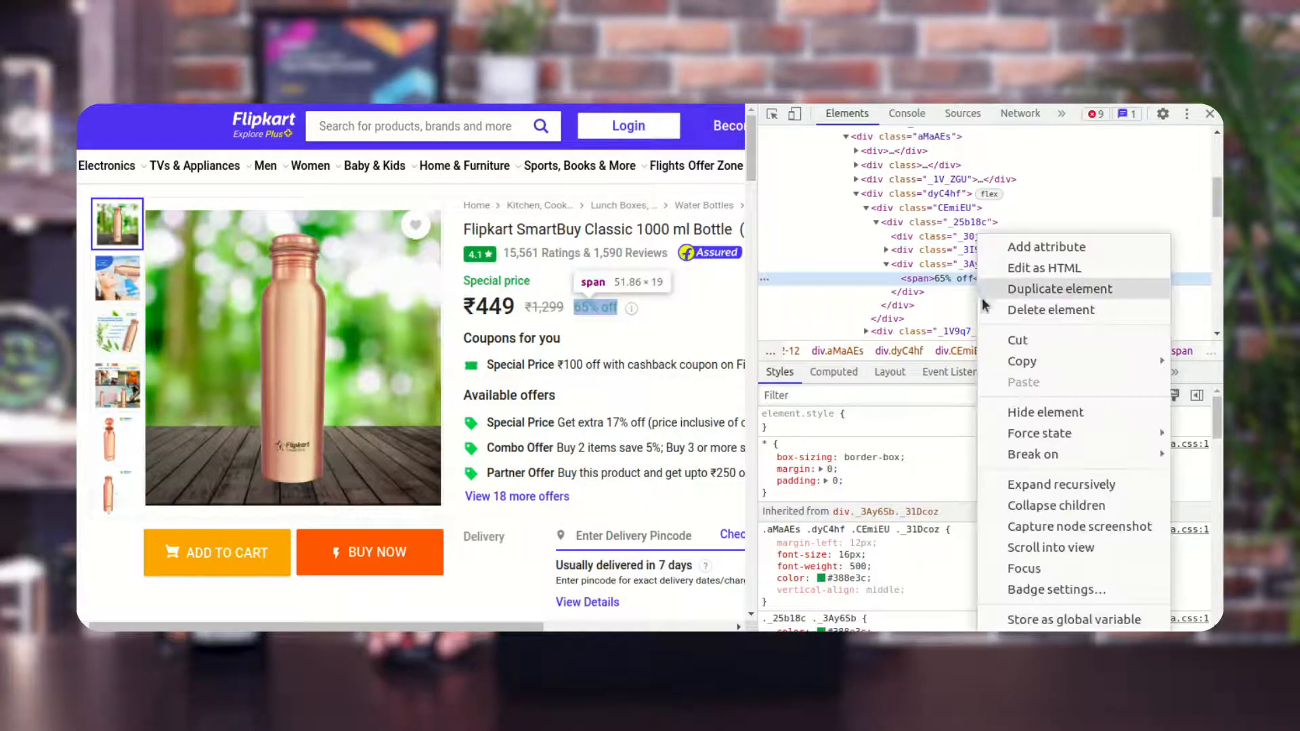
pyautogui.moveTo(1131, 362)
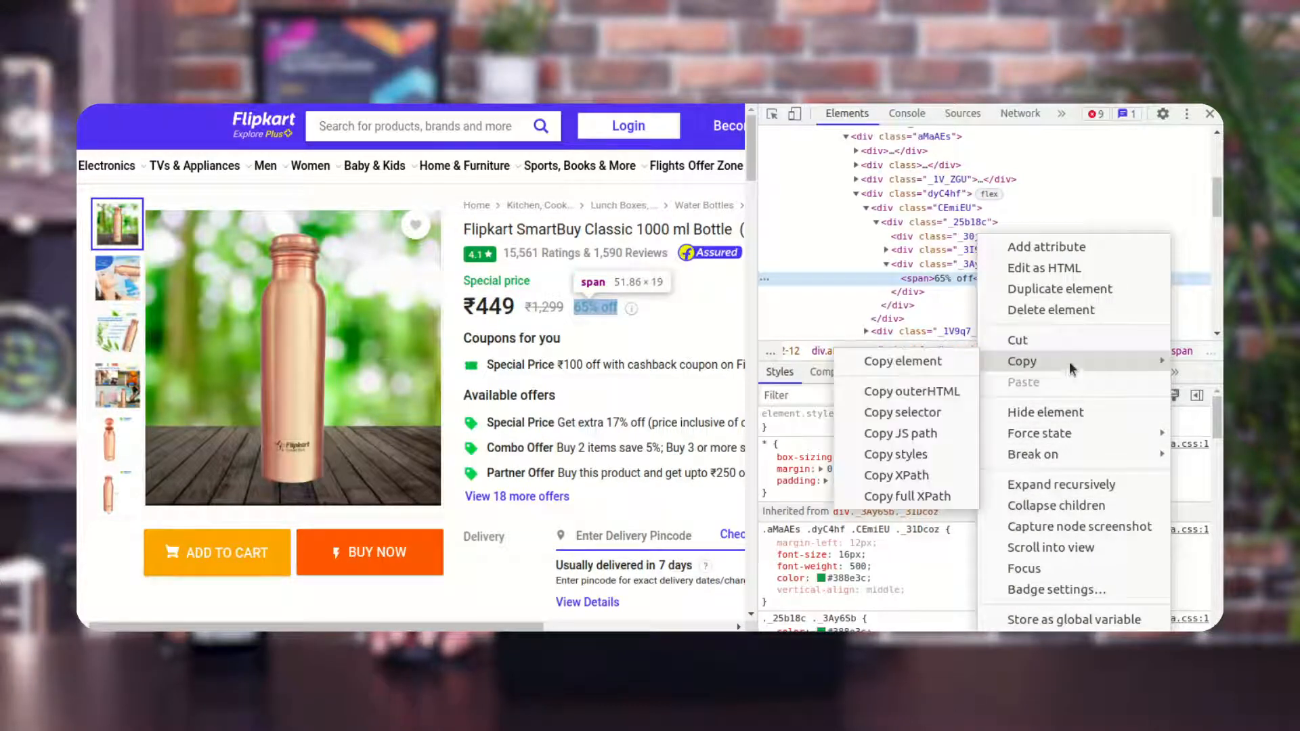
pyautogui.click(895, 414)
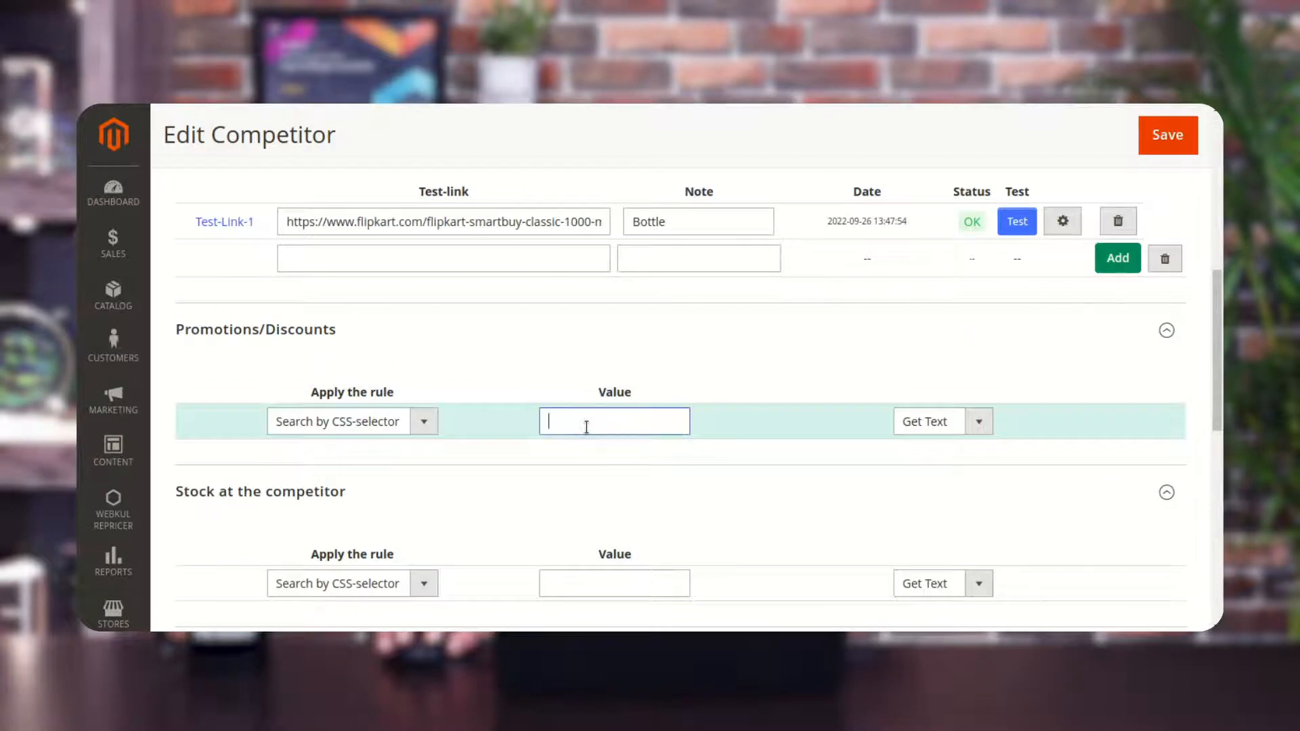
pyautogui.hotkey('ctrl', 'v')
# Review the stock, discount price and sales price rule sections of the competitor form.
pyautogui.scroll(-3, 587, 427)
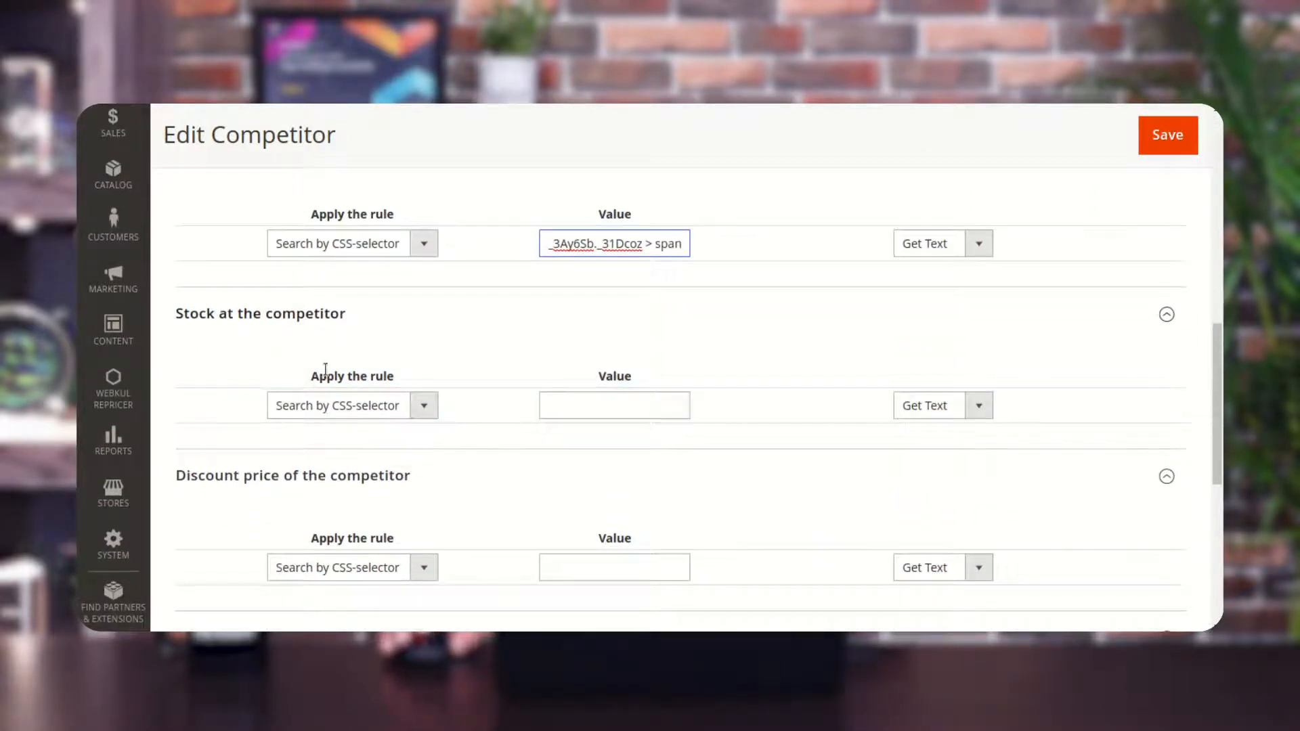
pyautogui.scroll(-2, 387, 410)
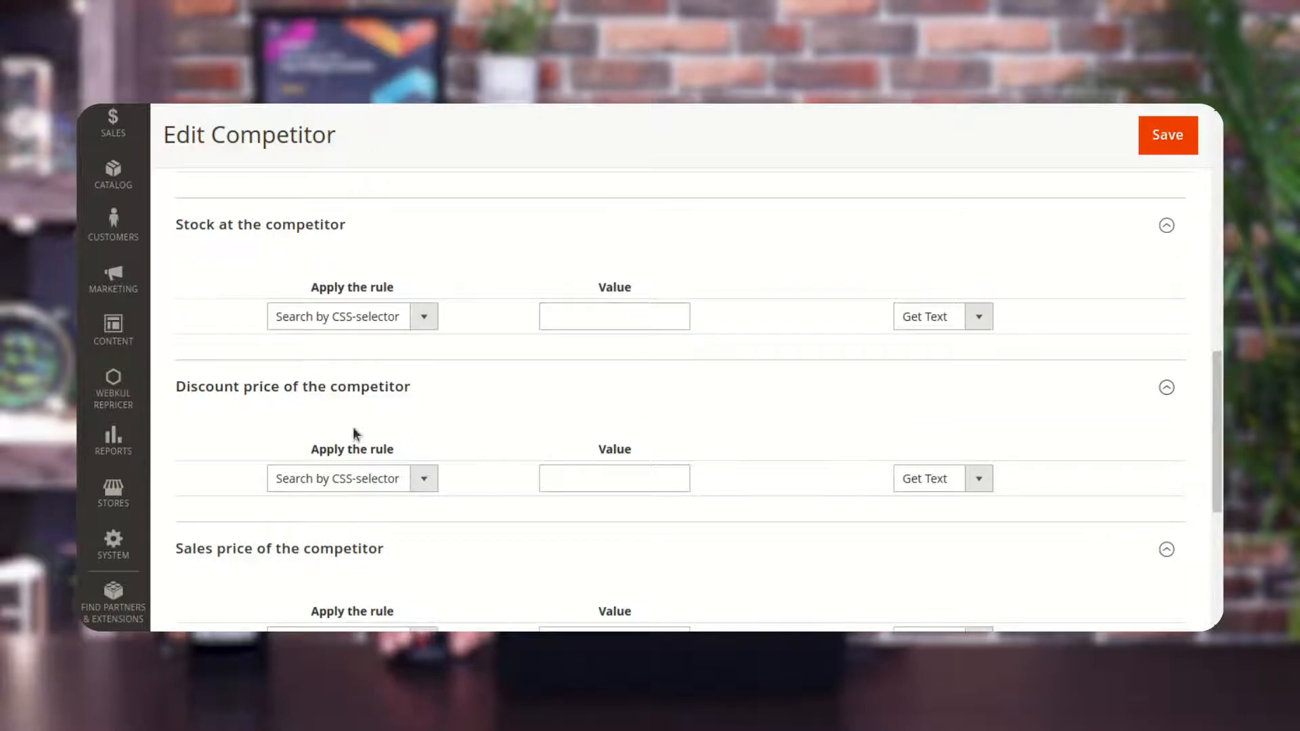
pyautogui.scroll(-2, 298, 413)
pyautogui.click(629, 388)
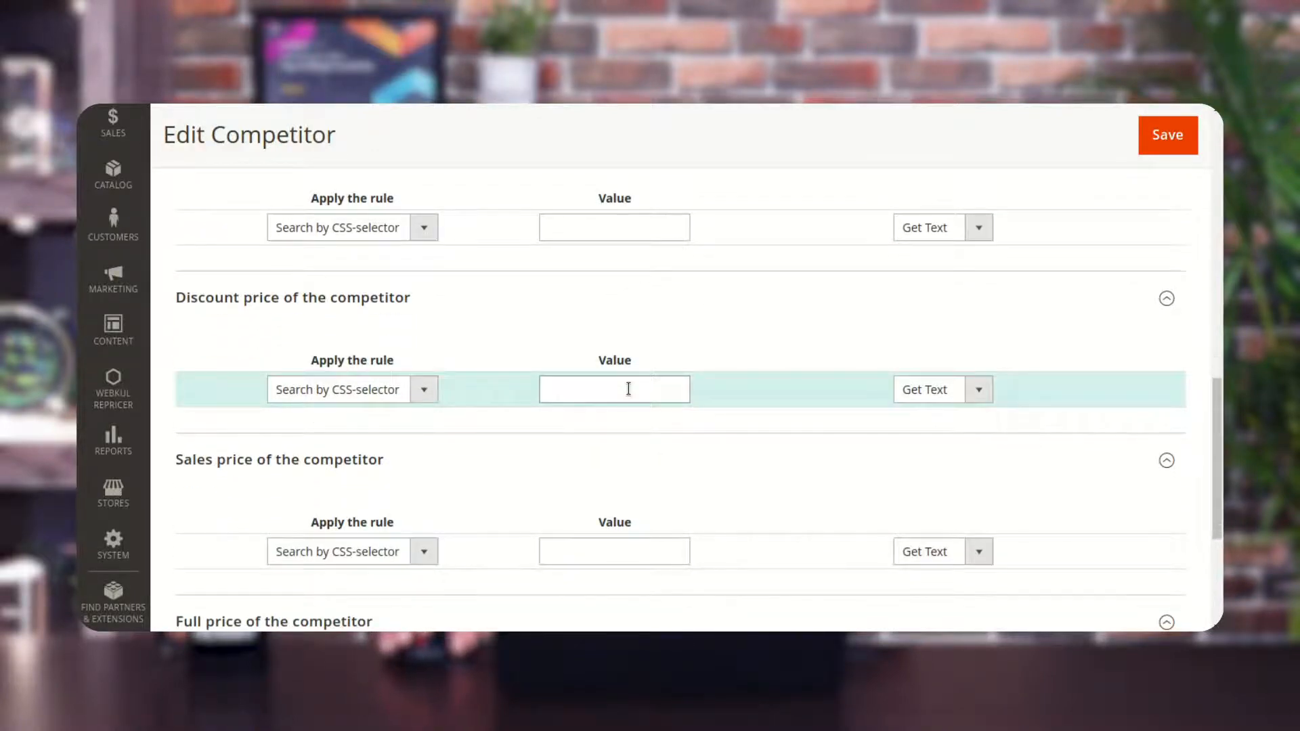
pyautogui.scroll(-3, 629, 389)
pyautogui.click(633, 416)
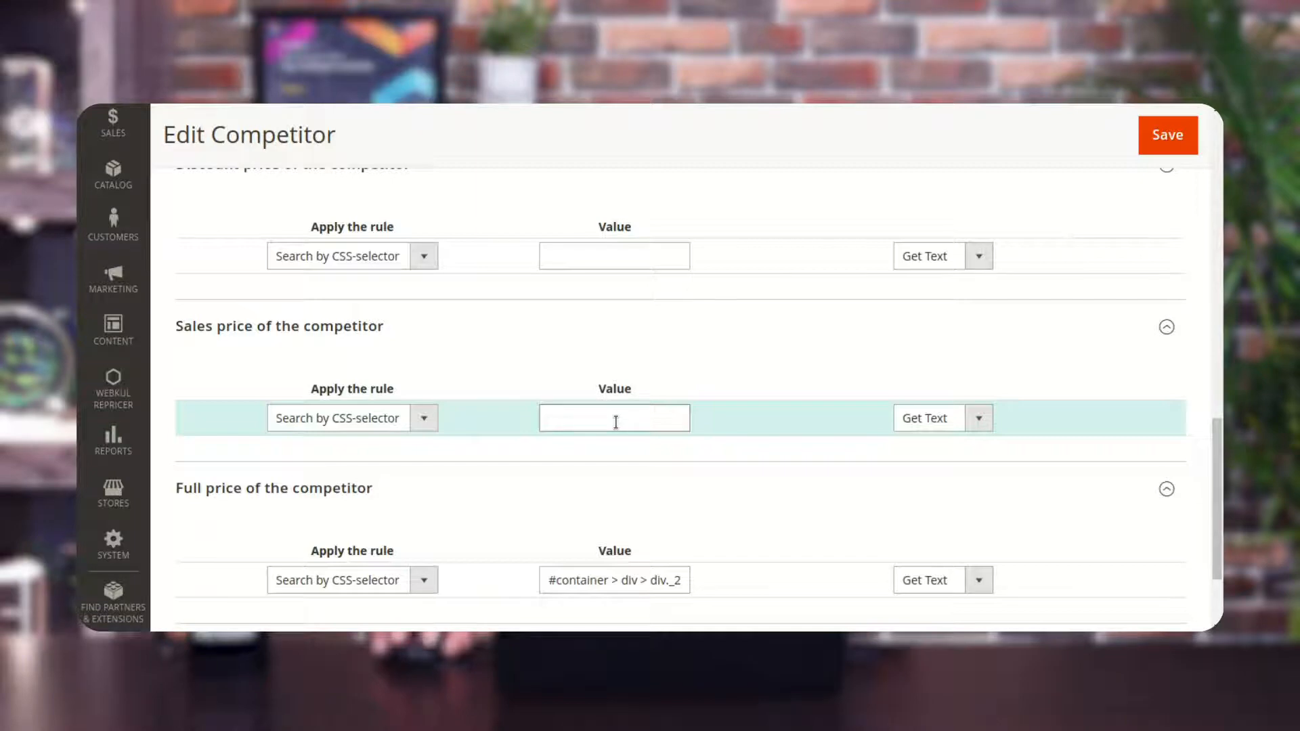
pyautogui.click(616, 422)
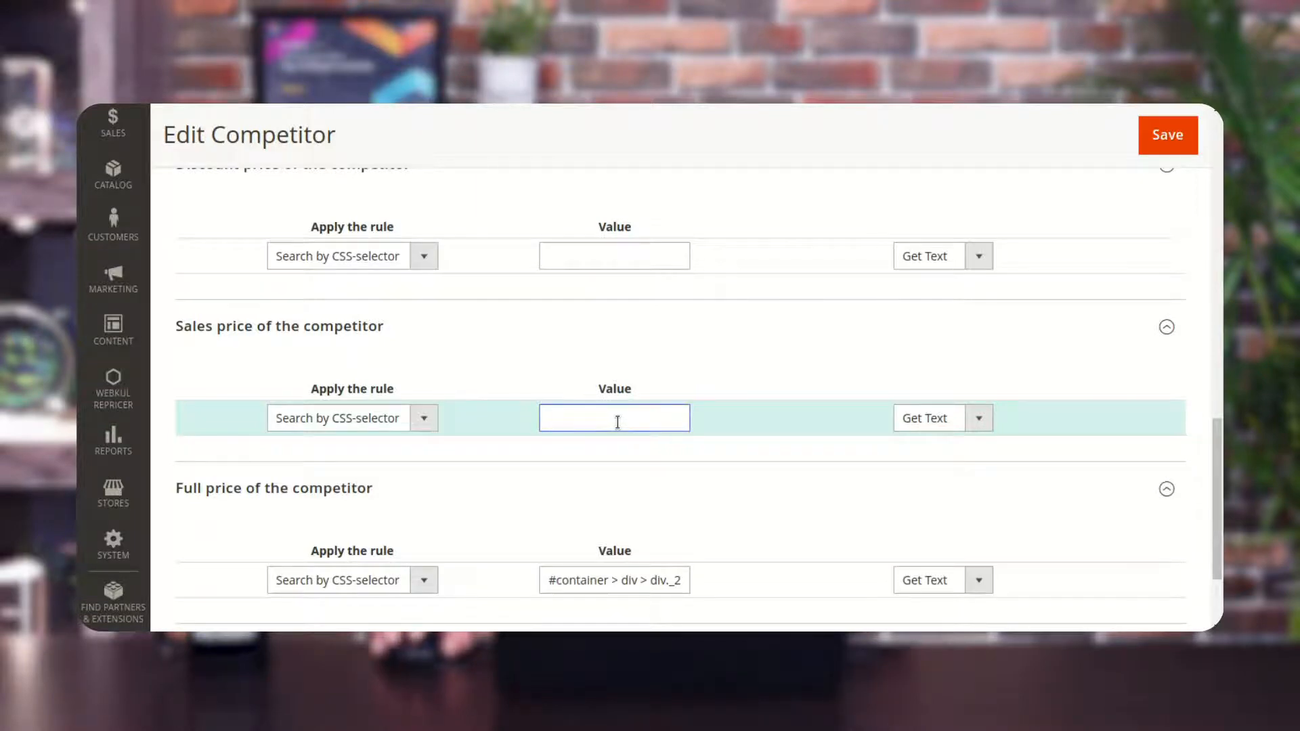
pyautogui.scroll(8, 616, 422)
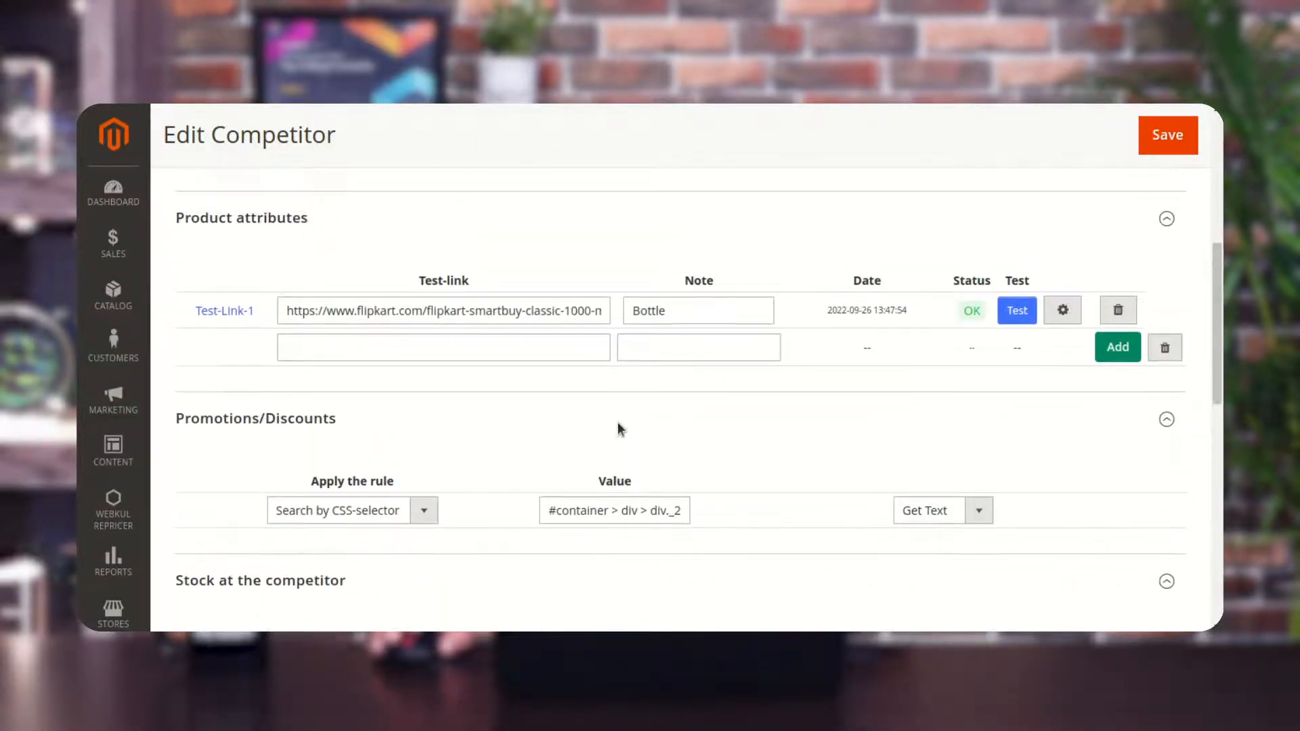
# Save the competitor and run the test again on the bottle test link.
pyautogui.click(1164, 134)
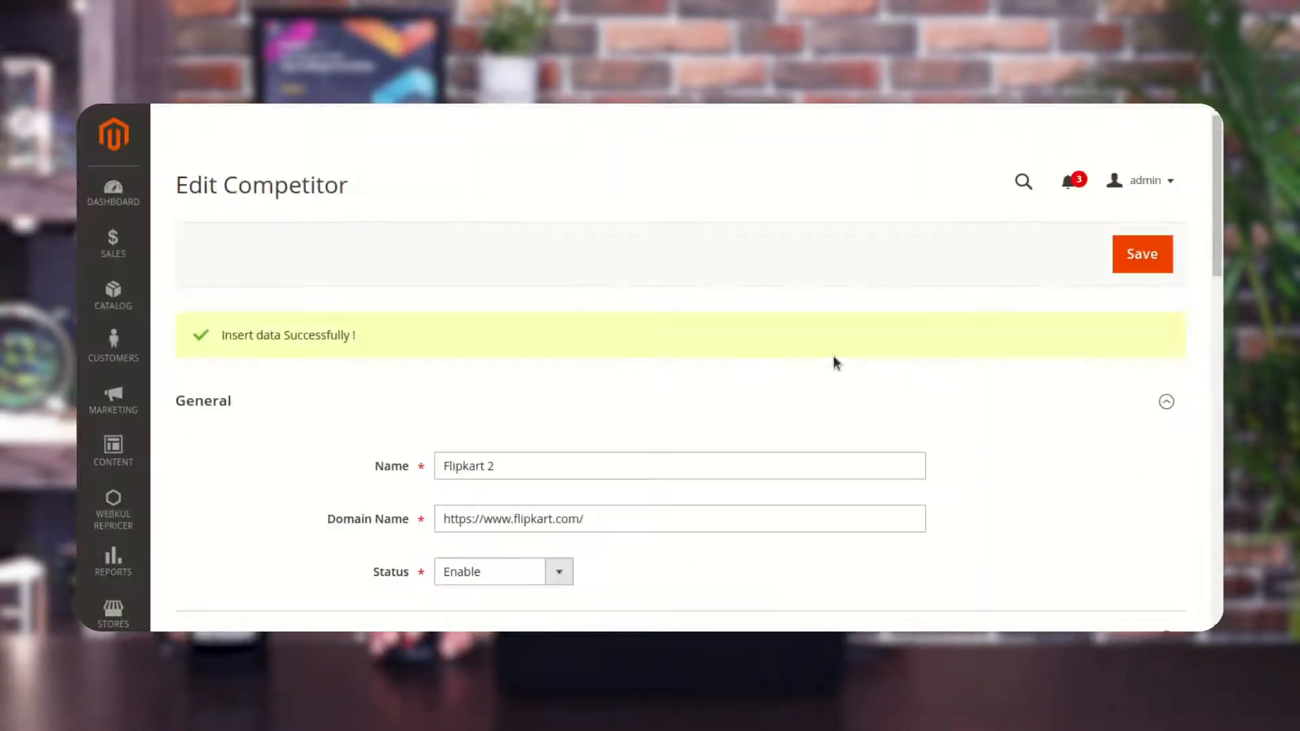
pyautogui.scroll(-6, 833, 362)
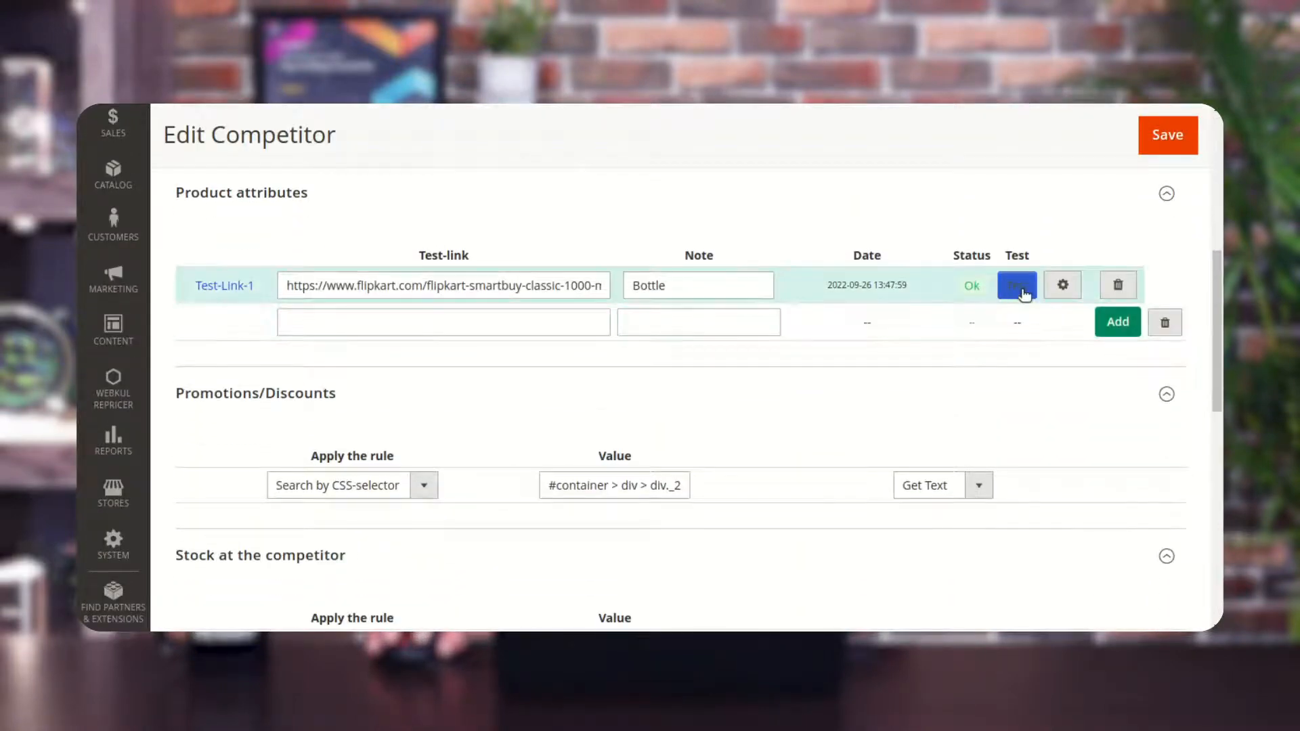
pyautogui.click(1015, 292)
pyautogui.click(1018, 290)
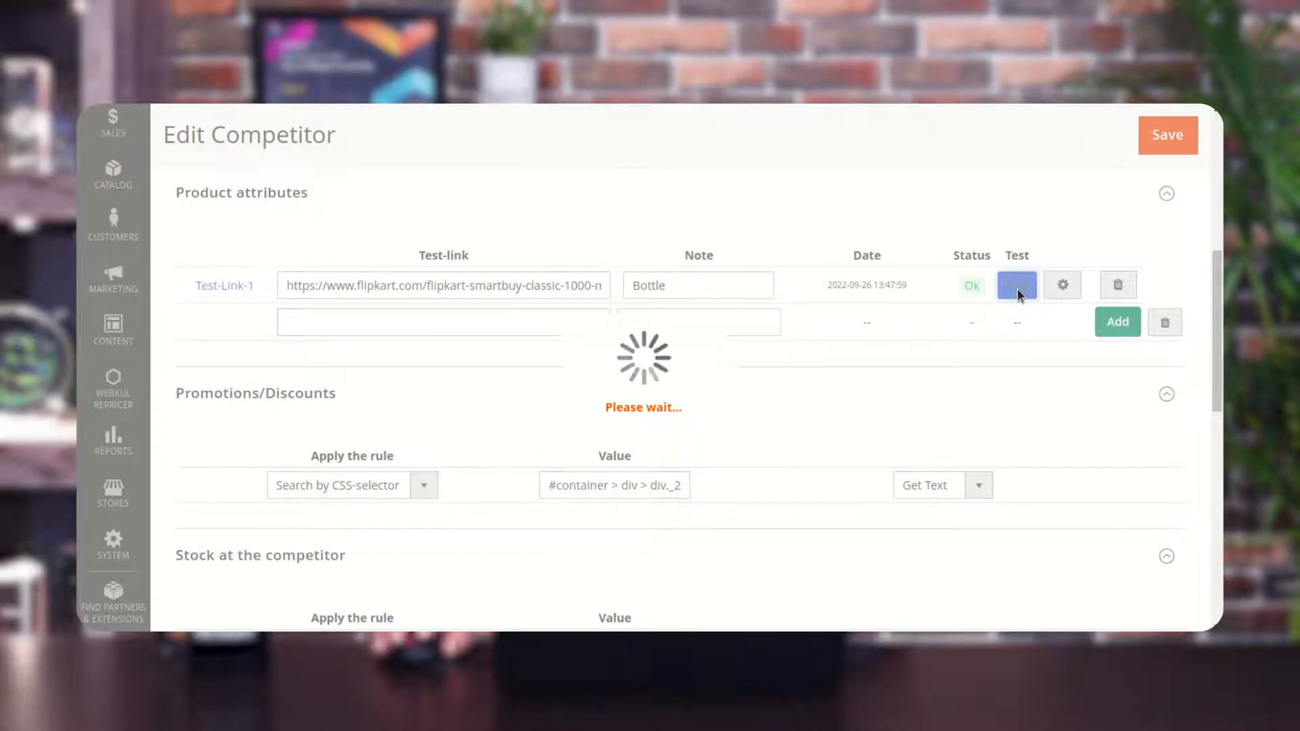
# Review the full price and Promotions/Discounts values in the test result, then close the result.
pyautogui.moveTo(675, 255); pyautogui.dragTo(826, 256)
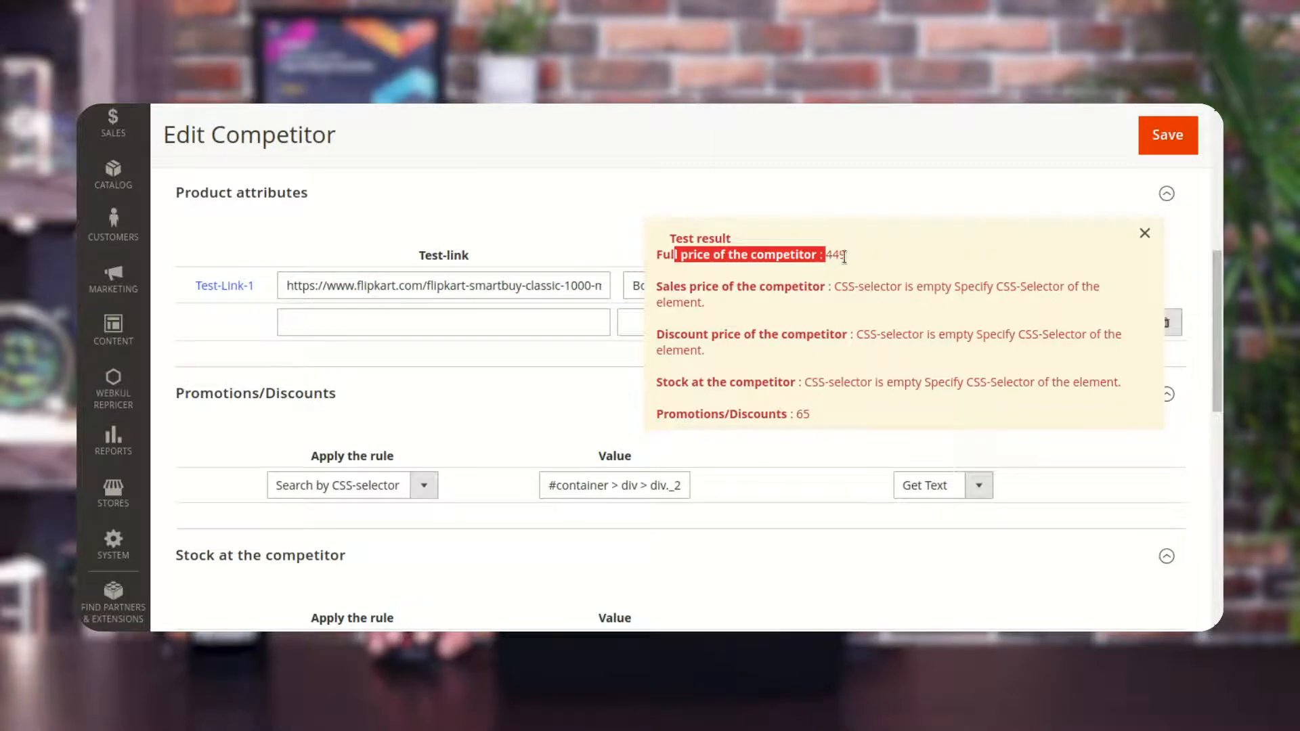
pyautogui.moveTo(676, 414); pyautogui.dragTo(819, 412)
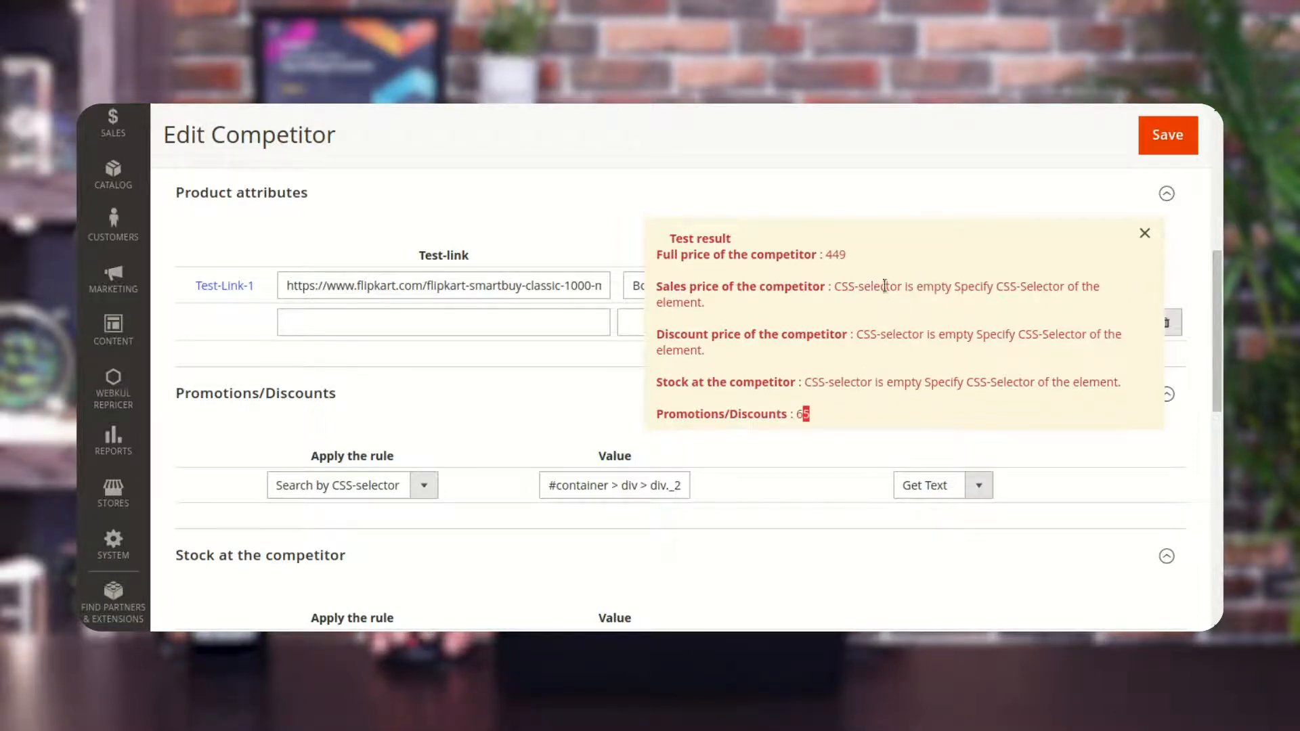
pyautogui.click(659, 208)
pyautogui.click(660, 208)
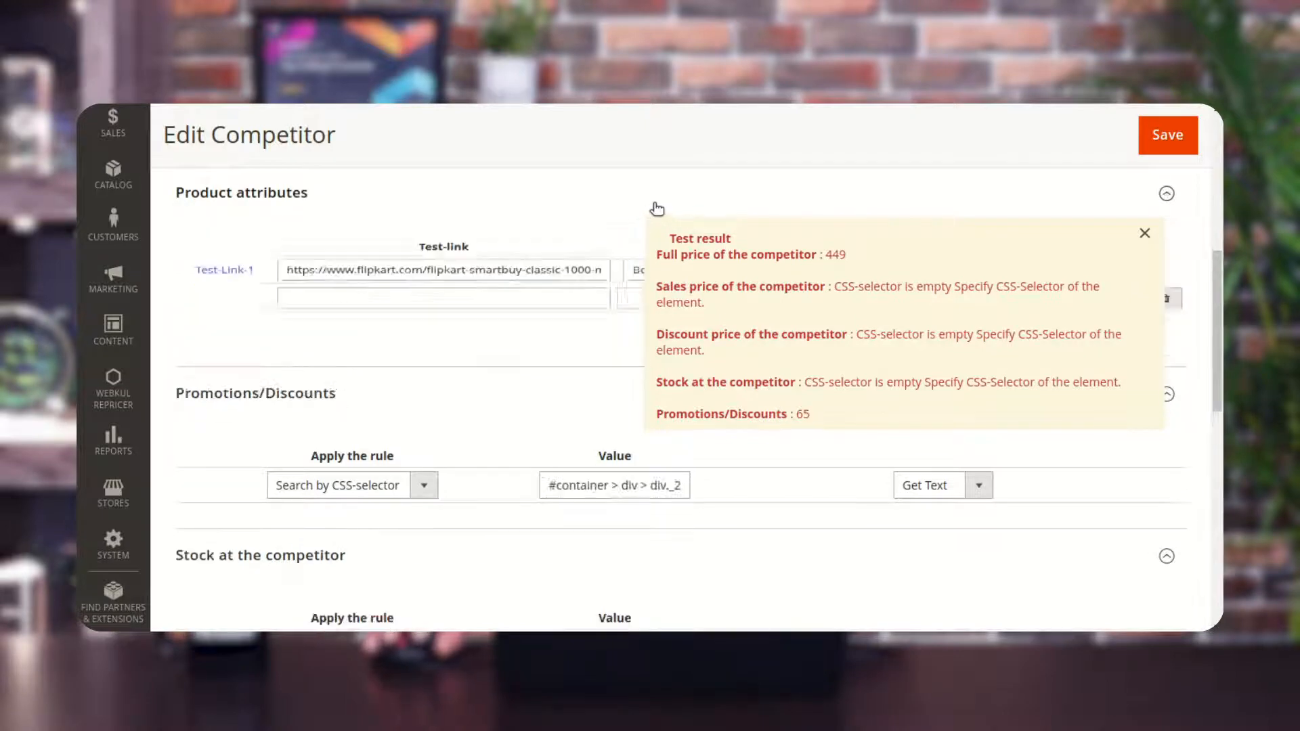
pyautogui.click(1143, 233)
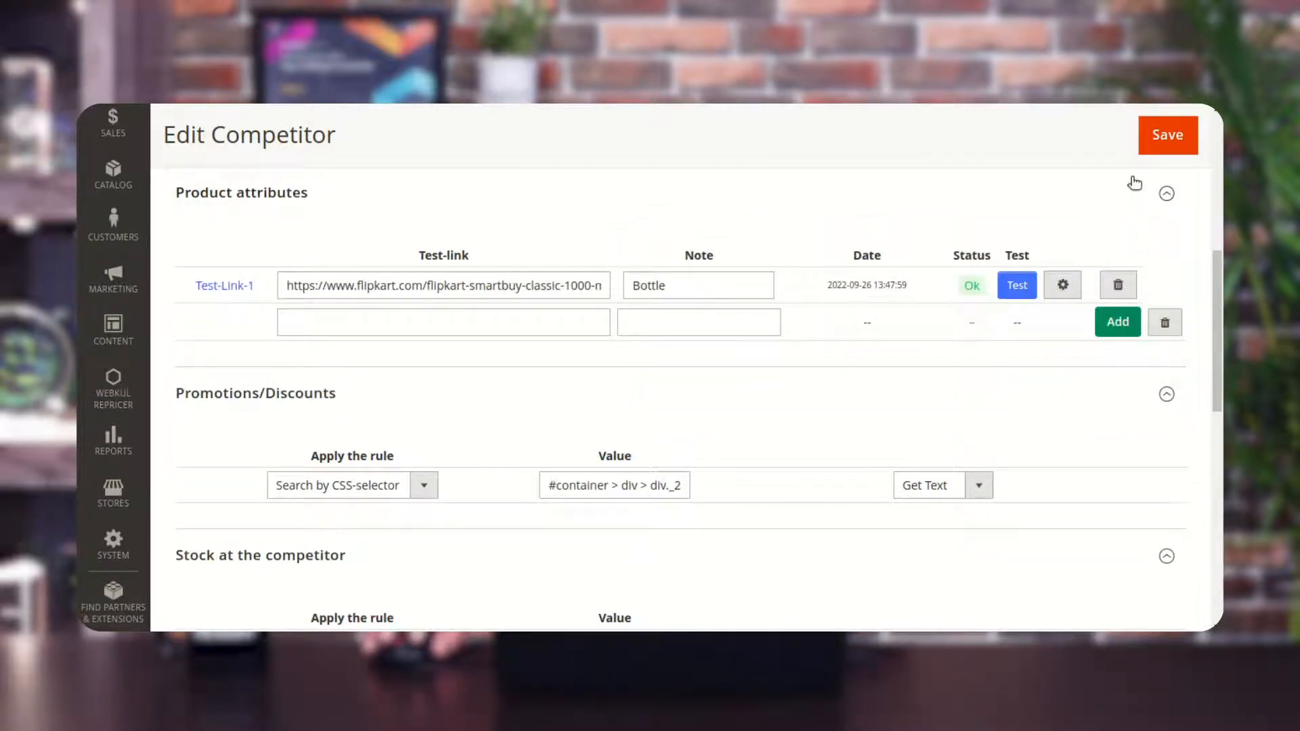
# Open the bottle test link's fetched page as text and examine its HTML code.
pyautogui.scroll(2, 1181, 284)
pyautogui.click(1065, 371)
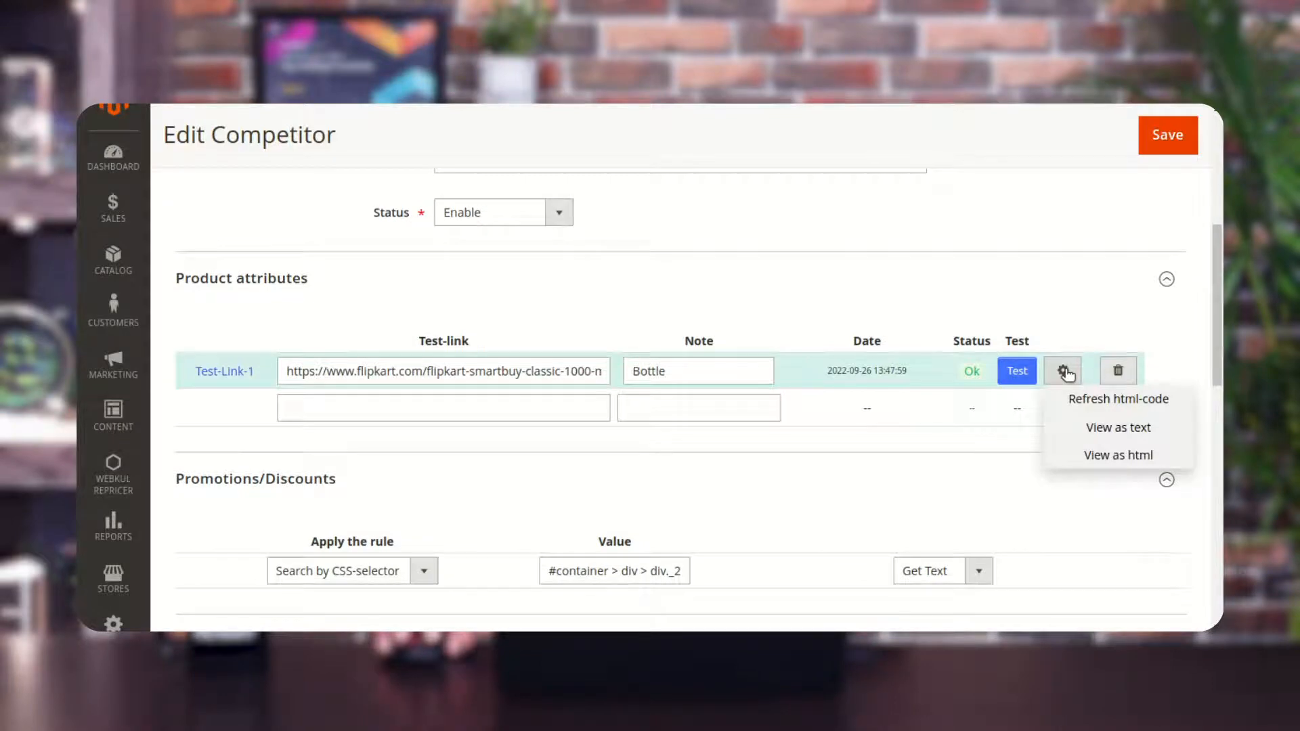
pyautogui.click(1064, 371)
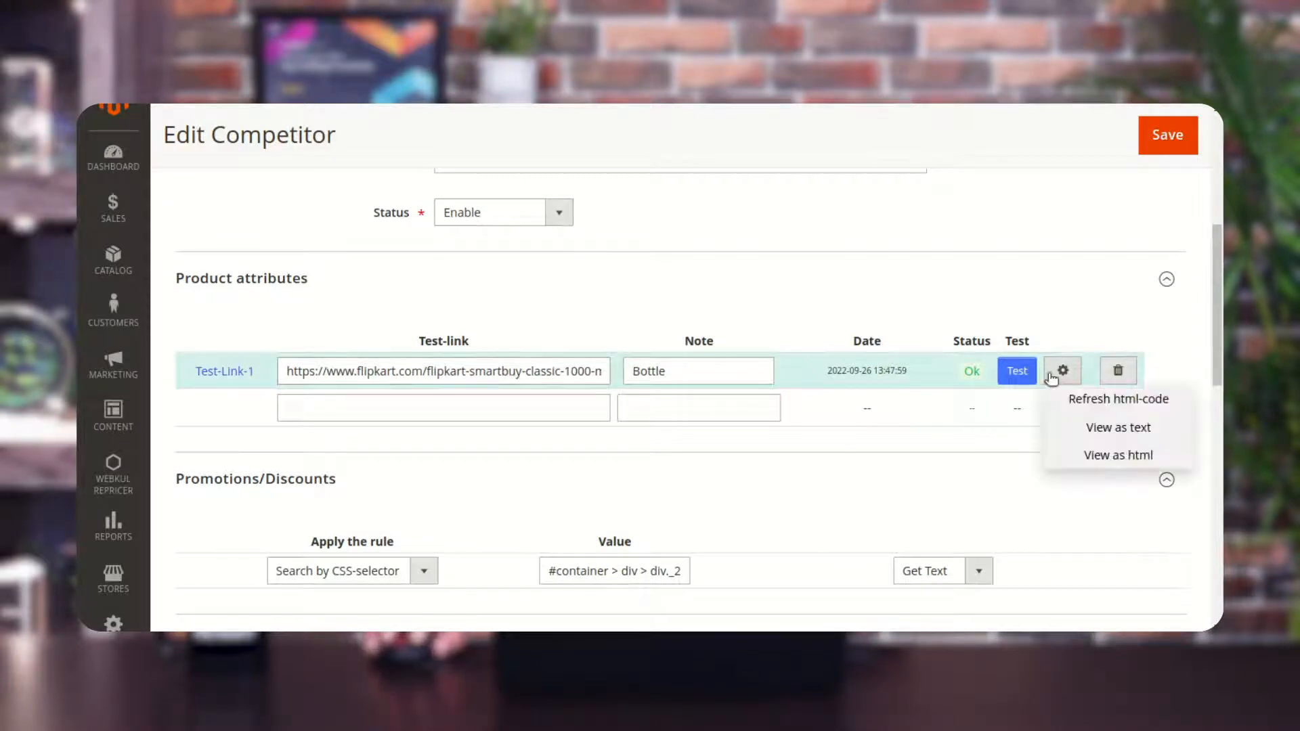
pyautogui.click(1118, 428)
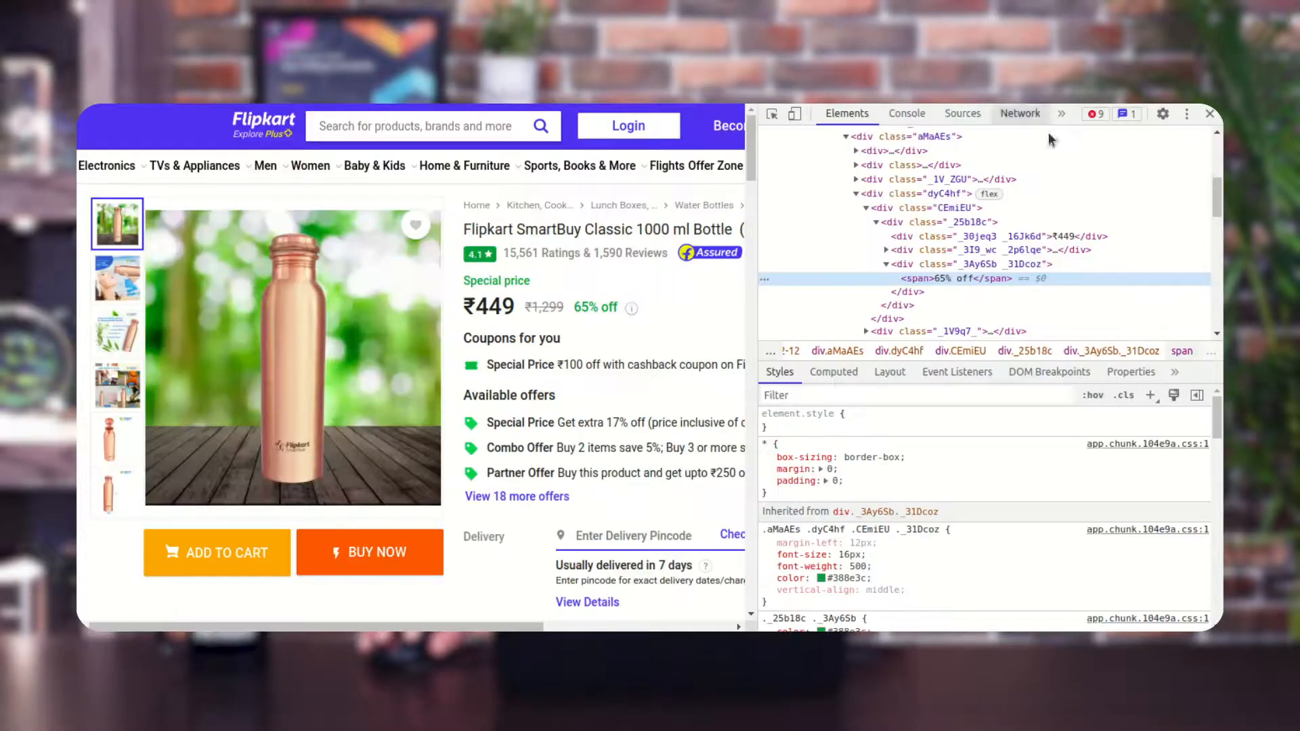
pyautogui.click(1210, 114)
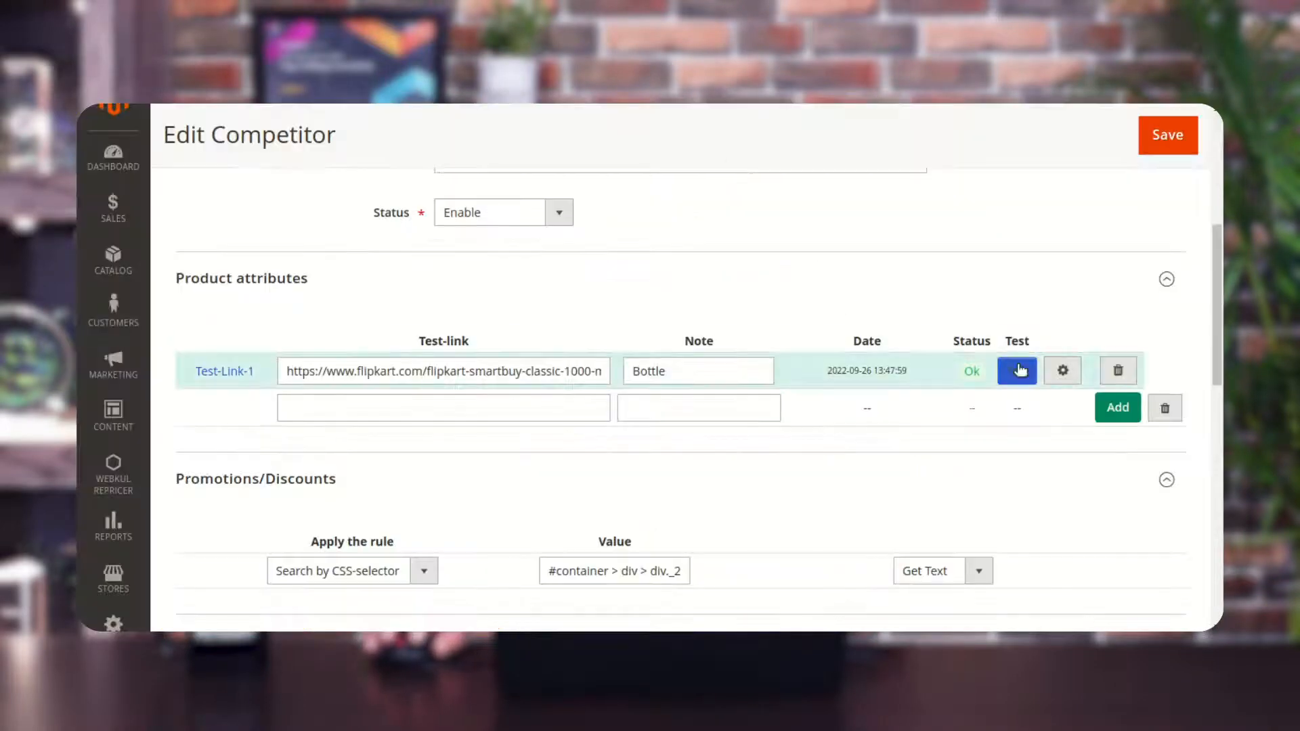
pyautogui.click(1063, 371)
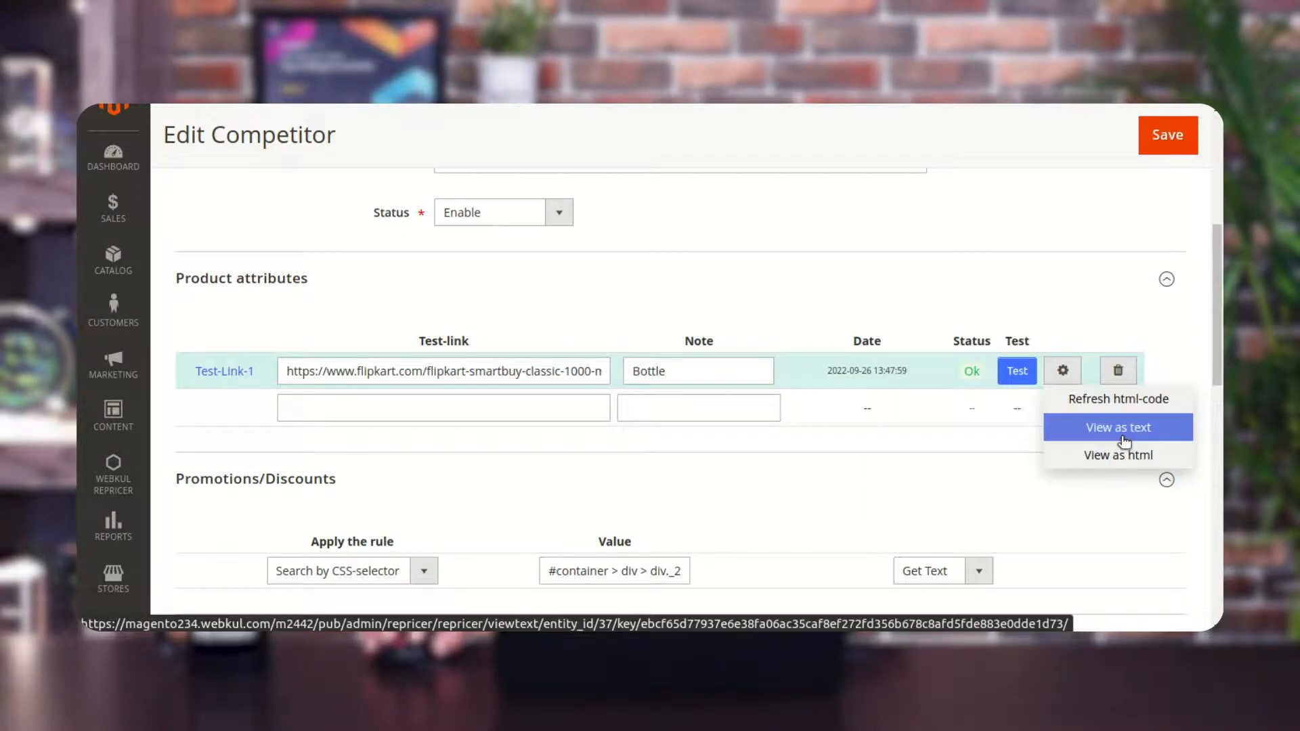
pyautogui.click(1088, 427)
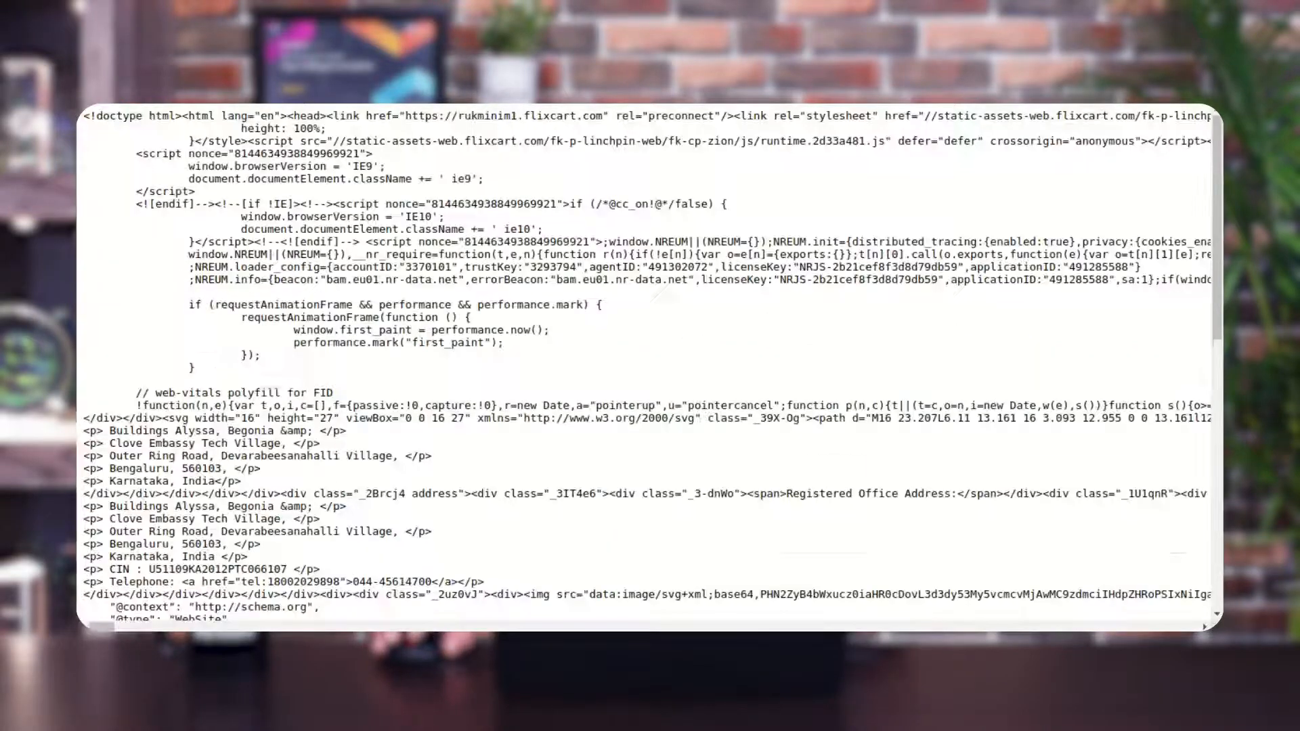
pyautogui.scroll(-18, 583, 306)
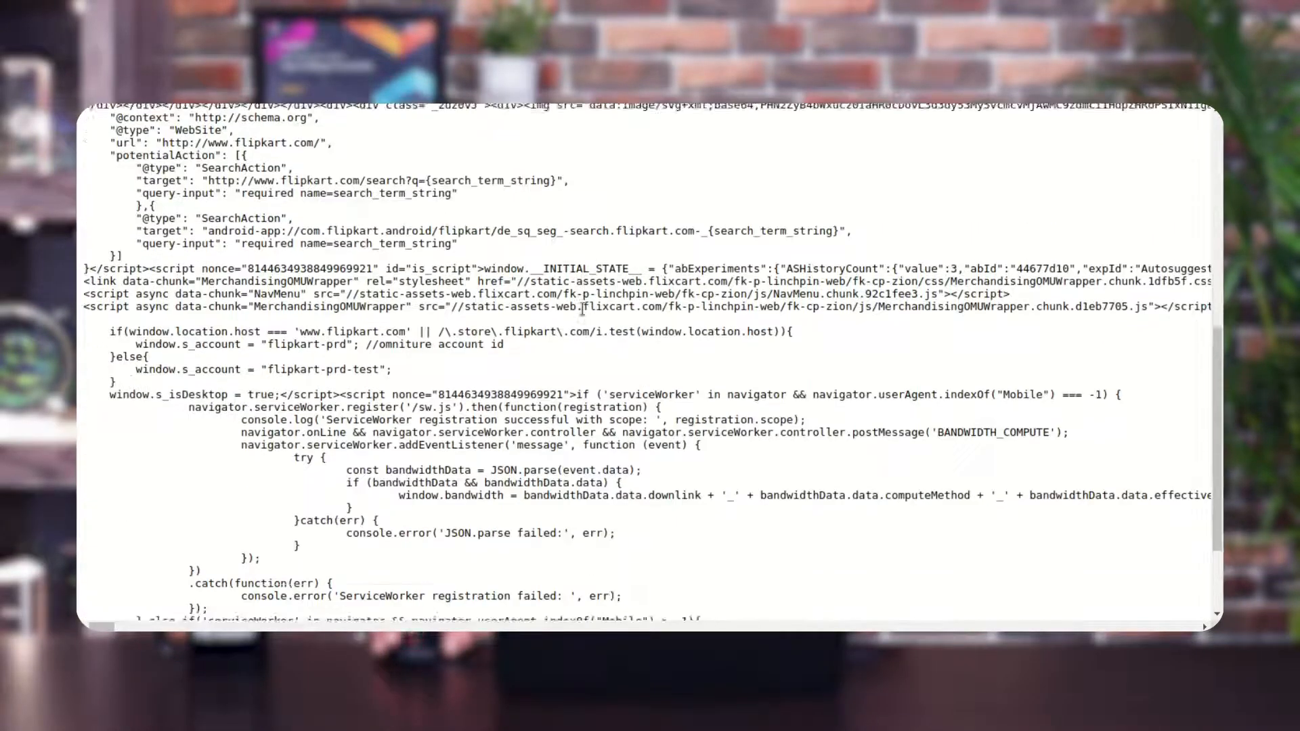
pyautogui.scroll(18, 585, 315)
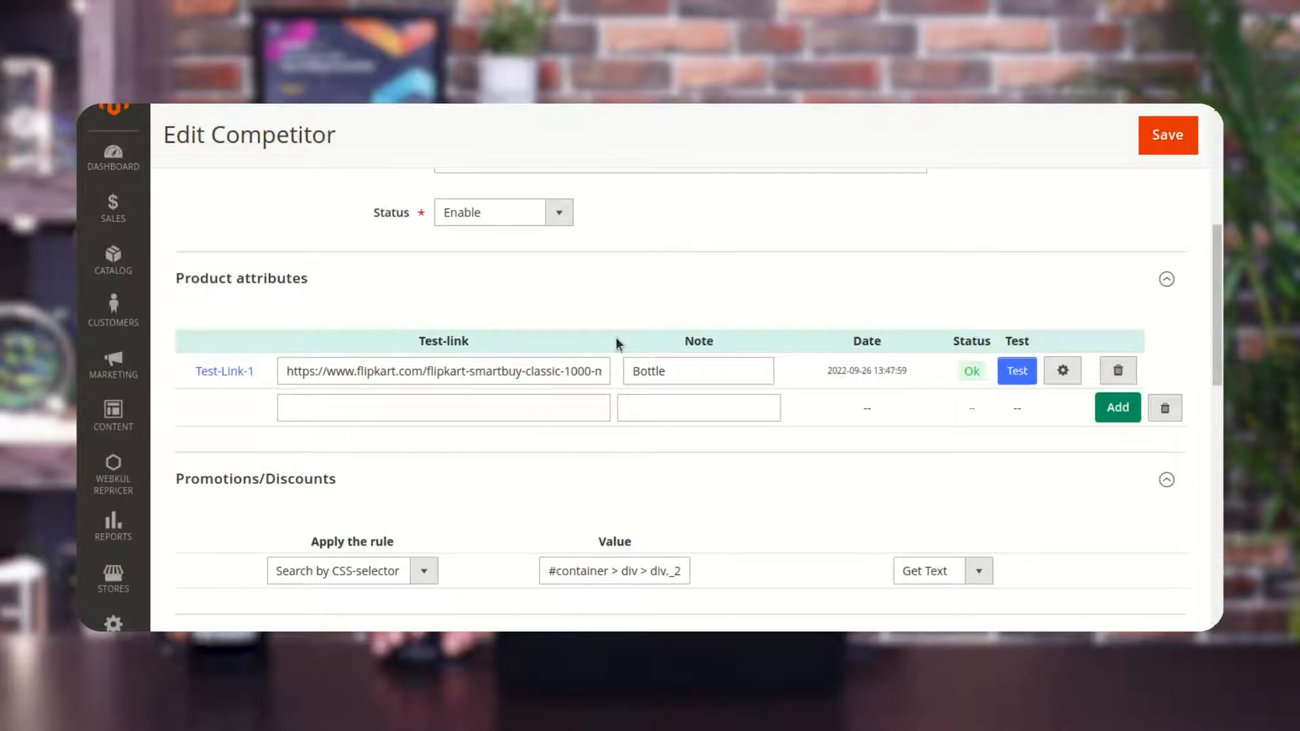
pyautogui.scroll(3, 616, 337)
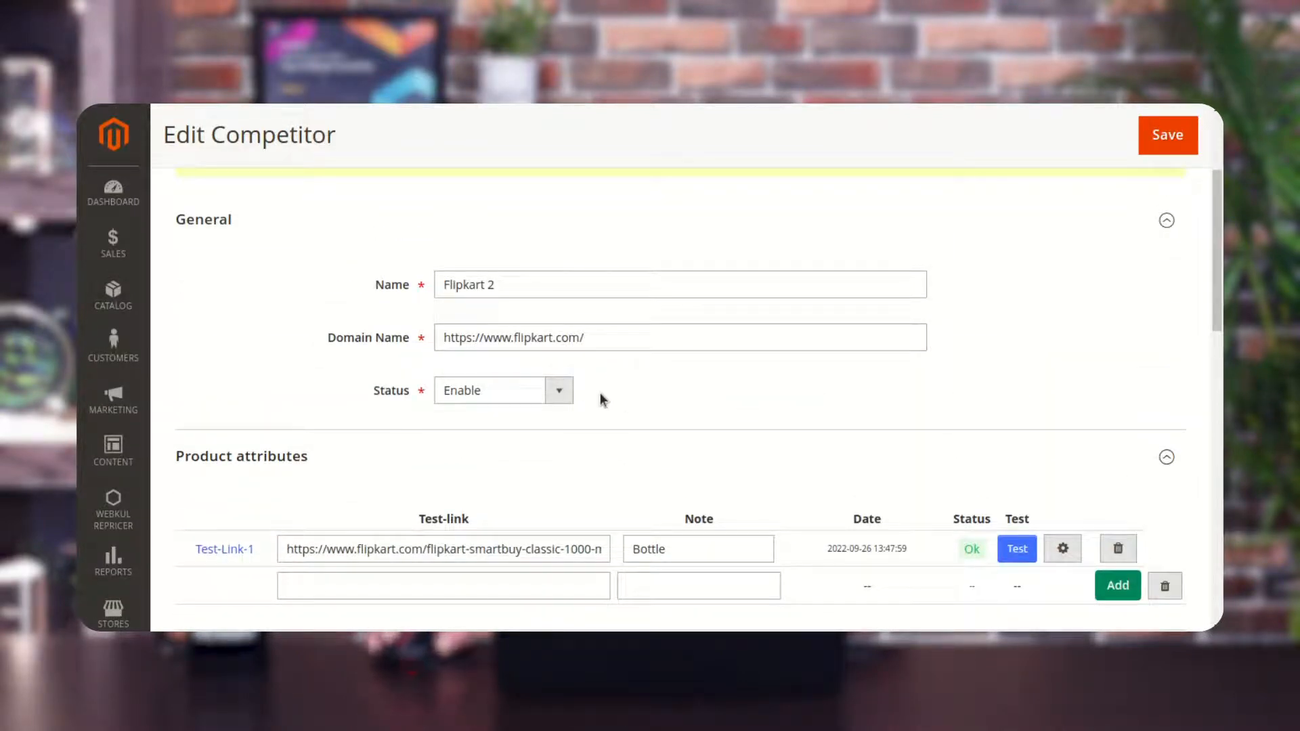
# Open the Affirm Water Bottle product for editing from the catalog products list.
pyautogui.click(124, 302)
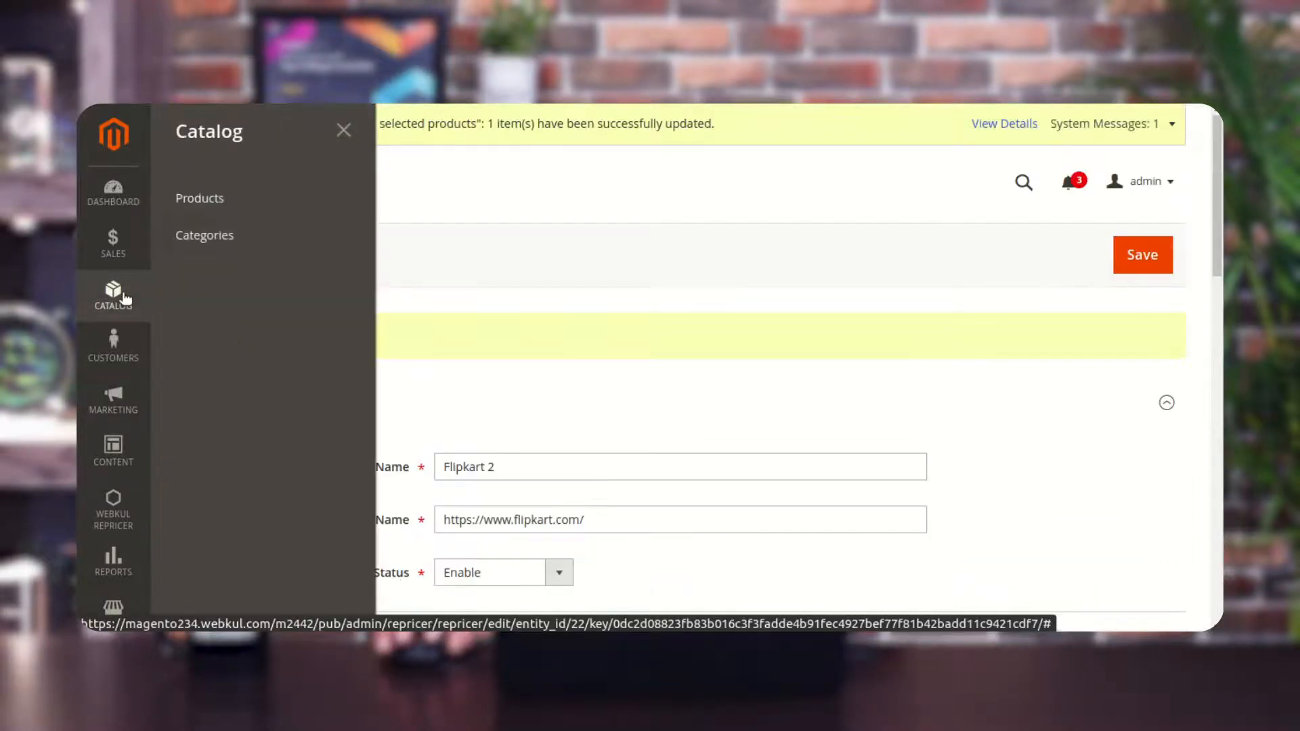
pyautogui.click(225, 210)
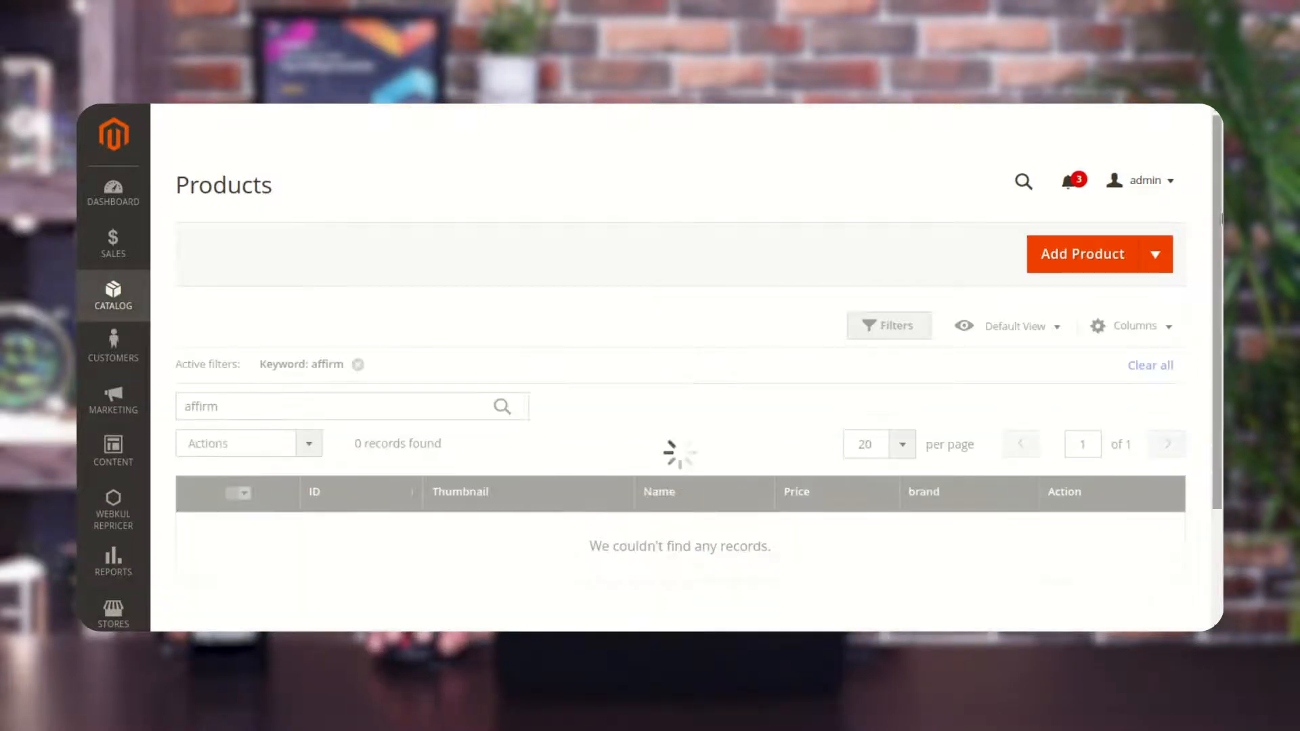
pyautogui.scroll(-3, 650, 372)
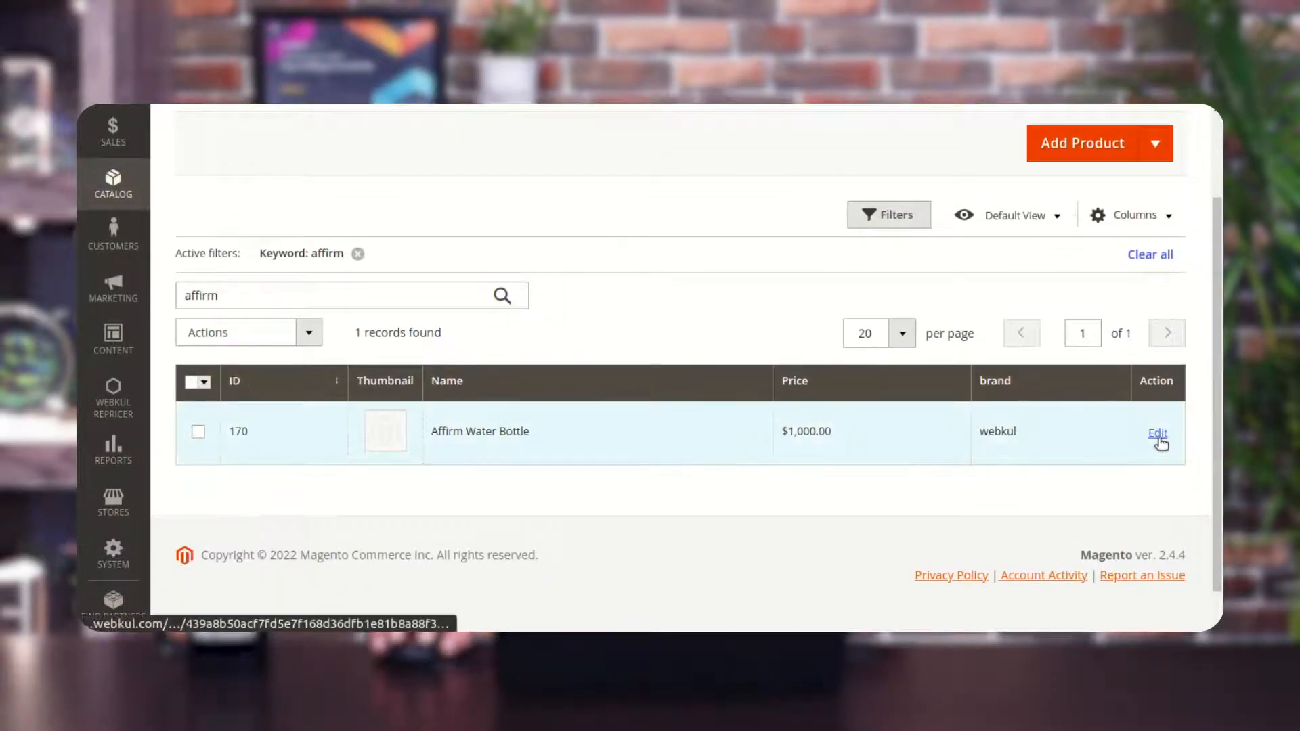
pyautogui.click(1158, 434)
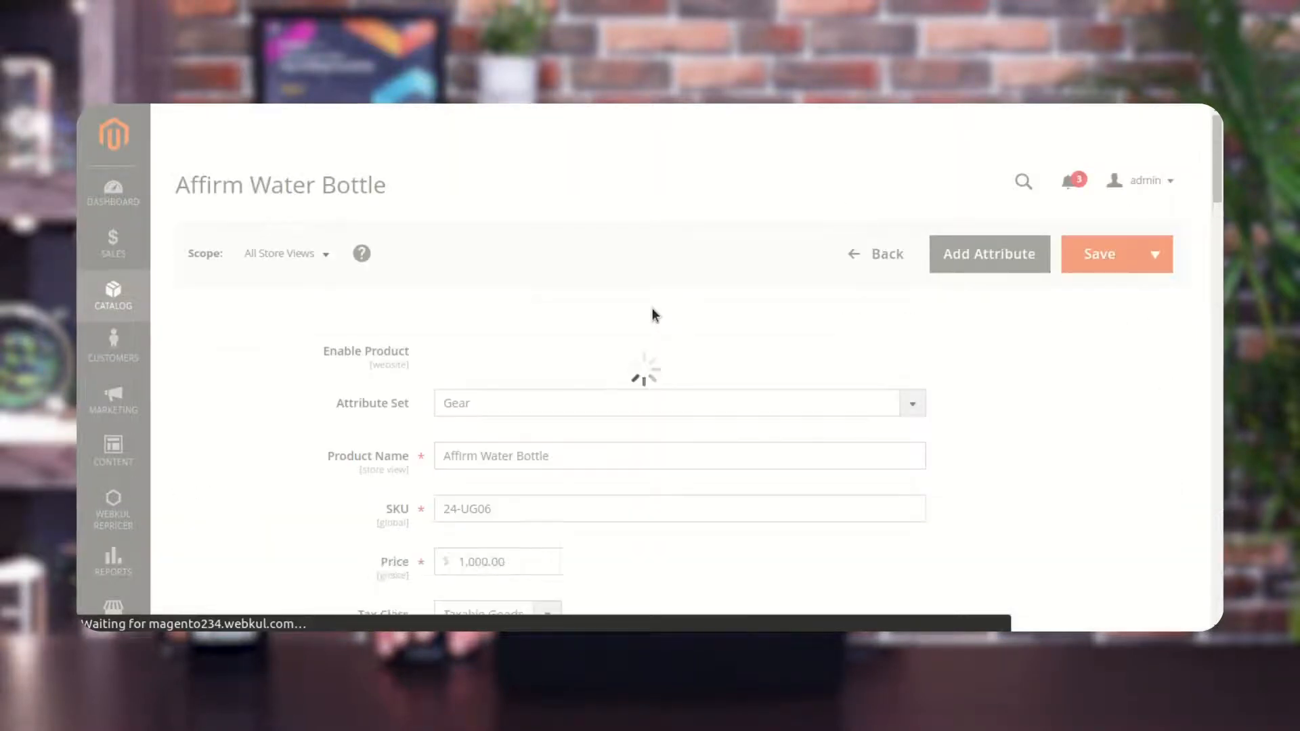
# Expand the product's Dynamic Repricer section.
pyautogui.scroll(-2, 654, 315)
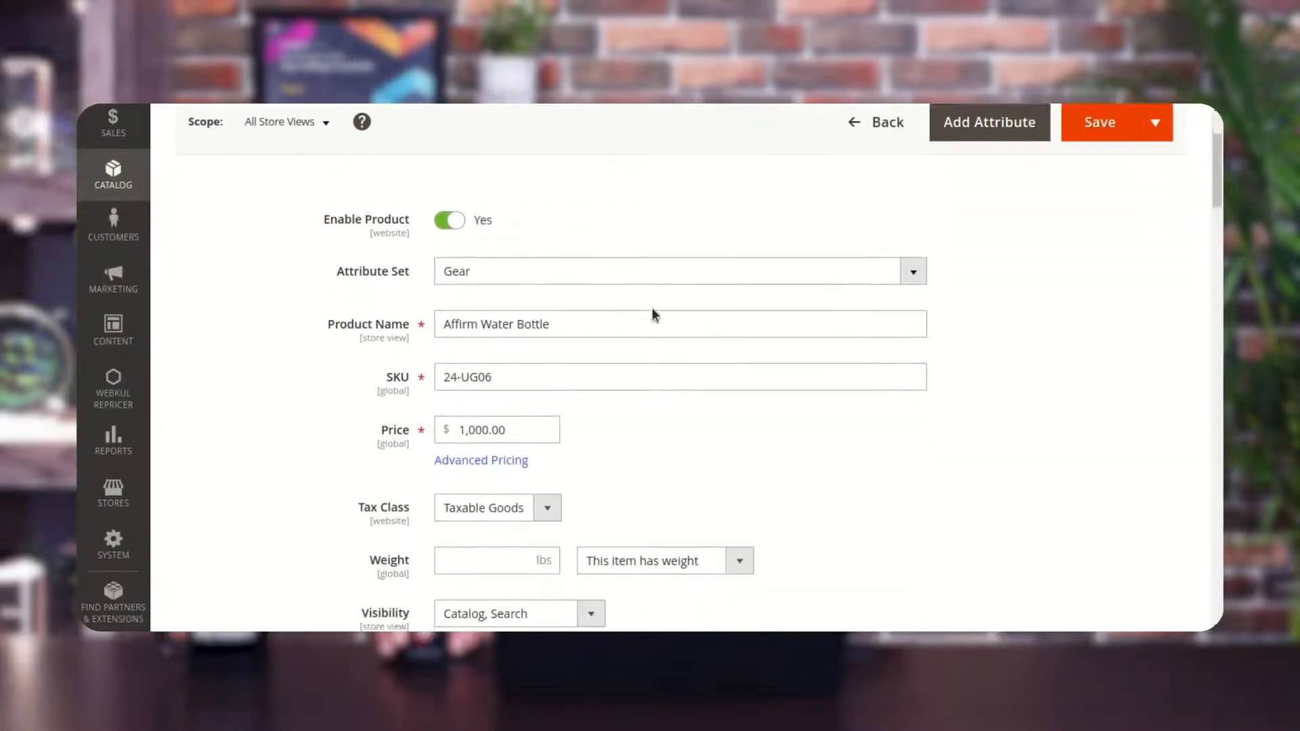
pyautogui.scroll(-10, 651, 307)
pyautogui.scroll(5, 653, 307)
pyautogui.scroll(8, 653, 307)
pyautogui.scroll(-3, 650, 314)
pyautogui.click(507, 389)
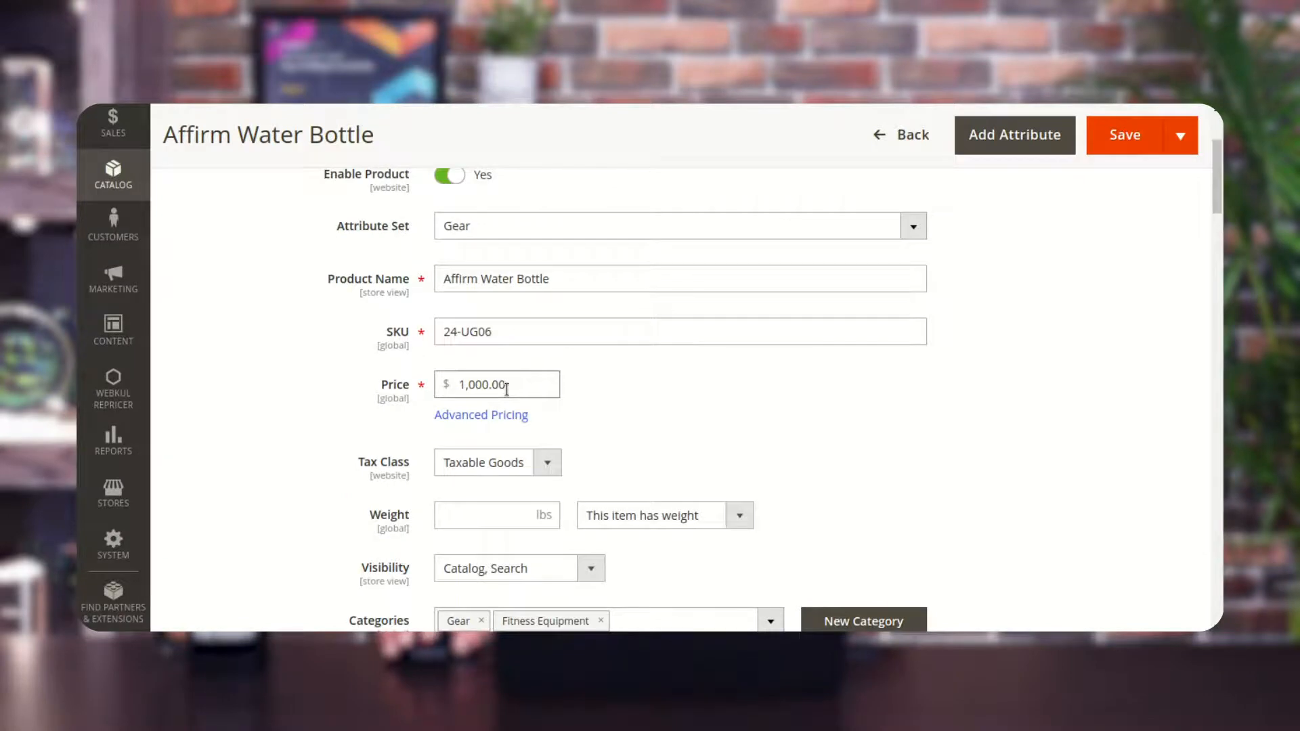
pyautogui.scroll(-10, 508, 391)
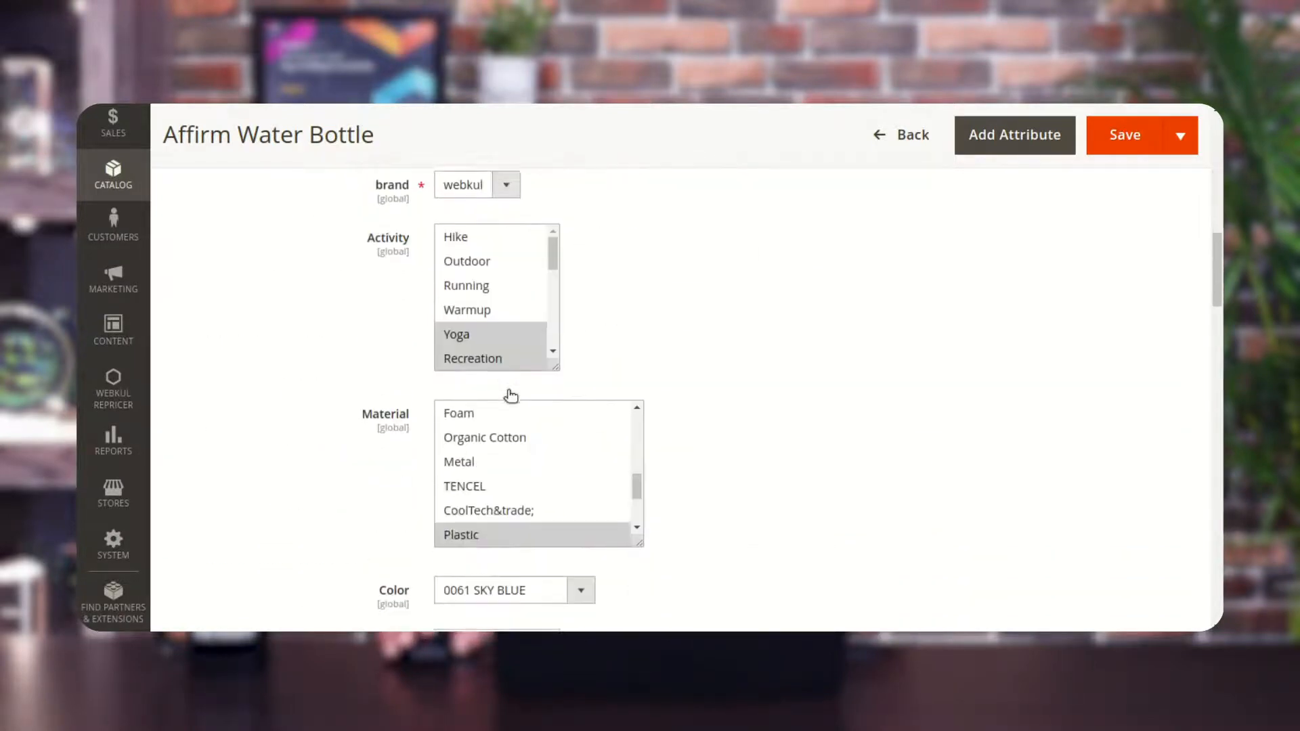
pyautogui.scroll(-15, 511, 396)
pyautogui.scroll(-8, 509, 396)
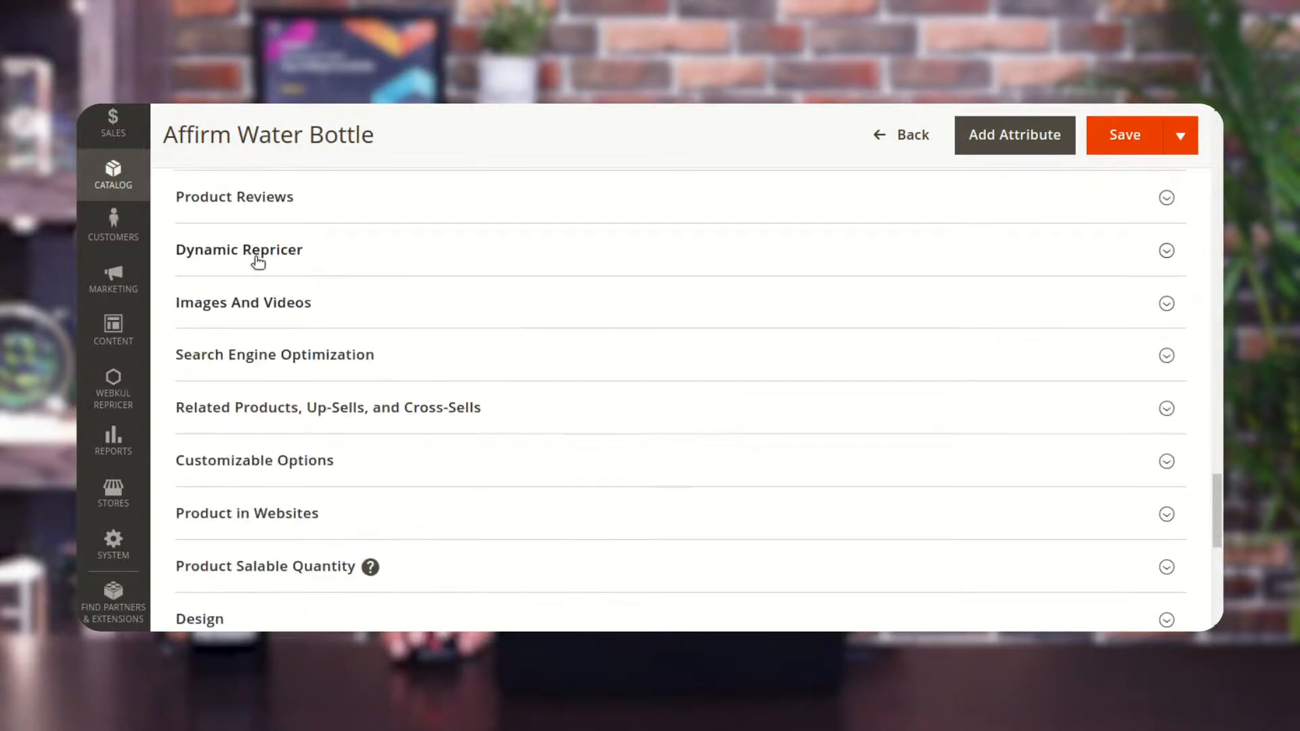
pyautogui.click(257, 260)
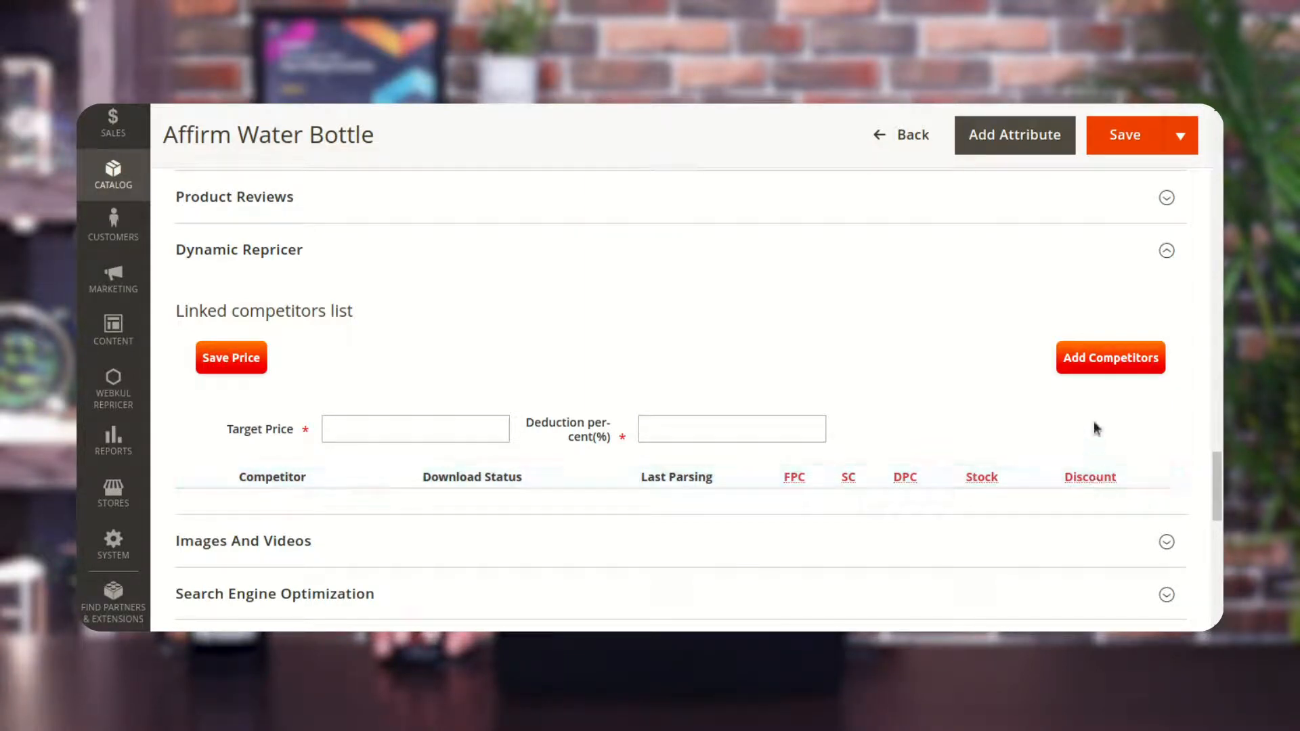
# Link the Flipkart 2 competitor to the product using the copied Flipkart SmartBuy bottle URL with status Enable.
pyautogui.click(1110, 358)
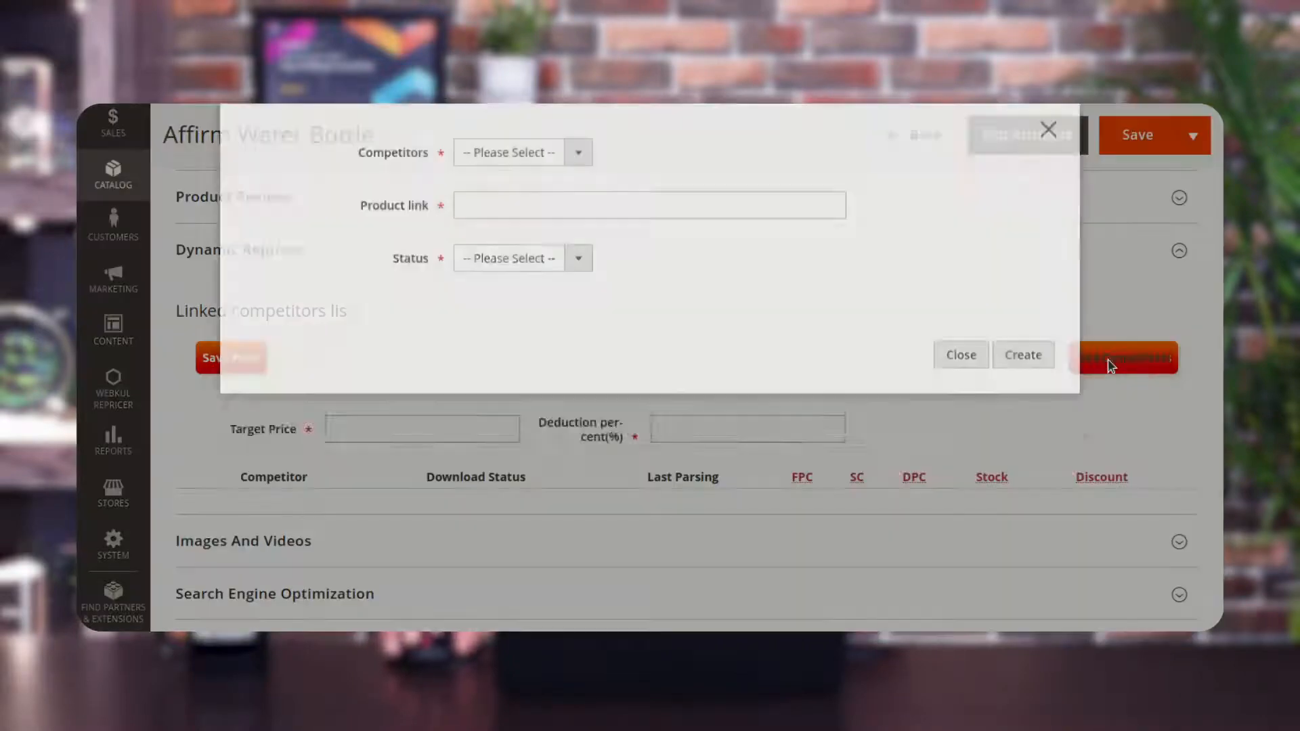
pyautogui.click(580, 200)
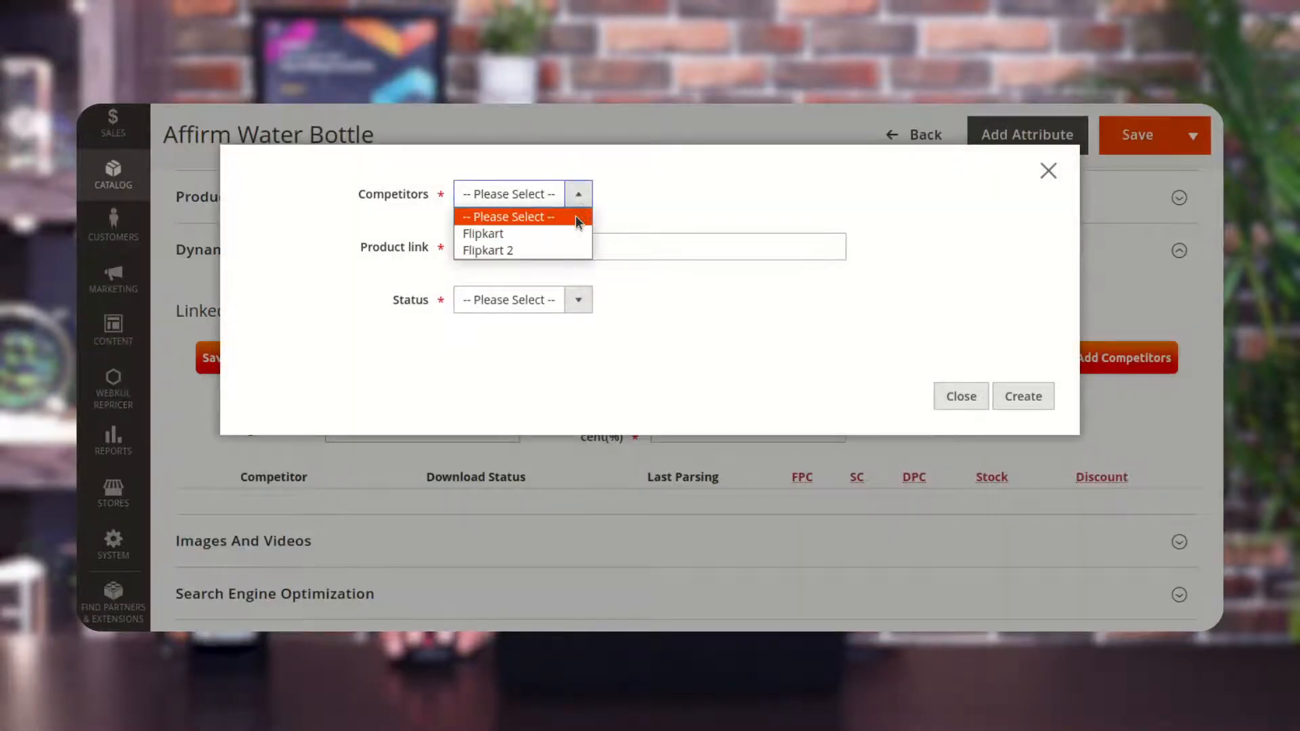
pyautogui.click(562, 250)
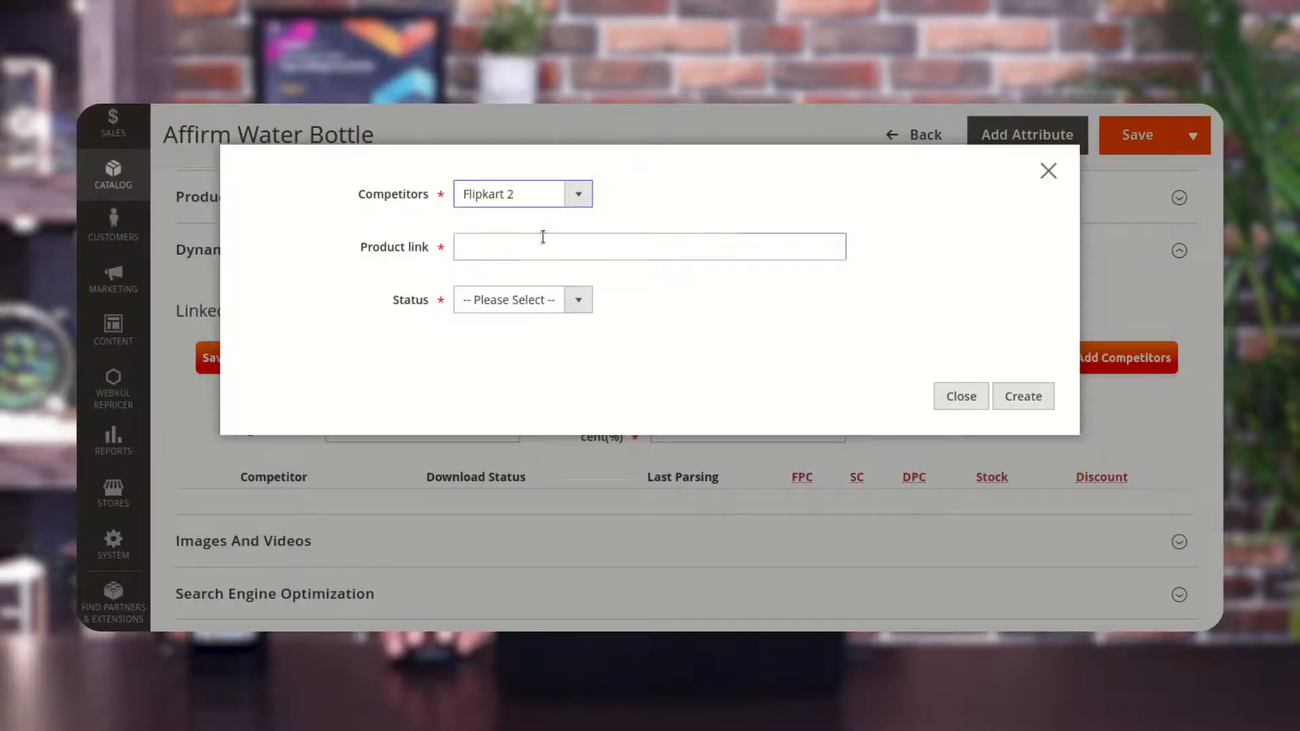
pyautogui.click(540, 239)
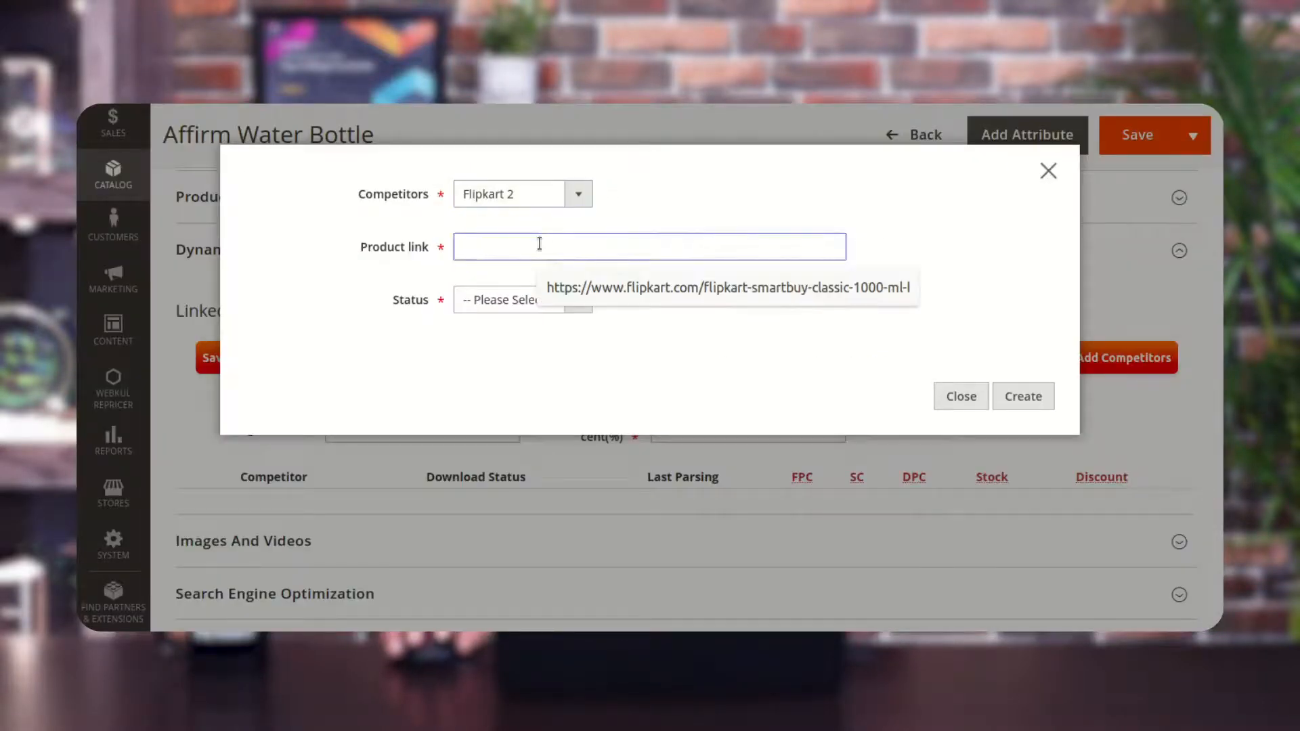
pyautogui.hotkey('ctrl', 'v')
pyautogui.click(637, 308)
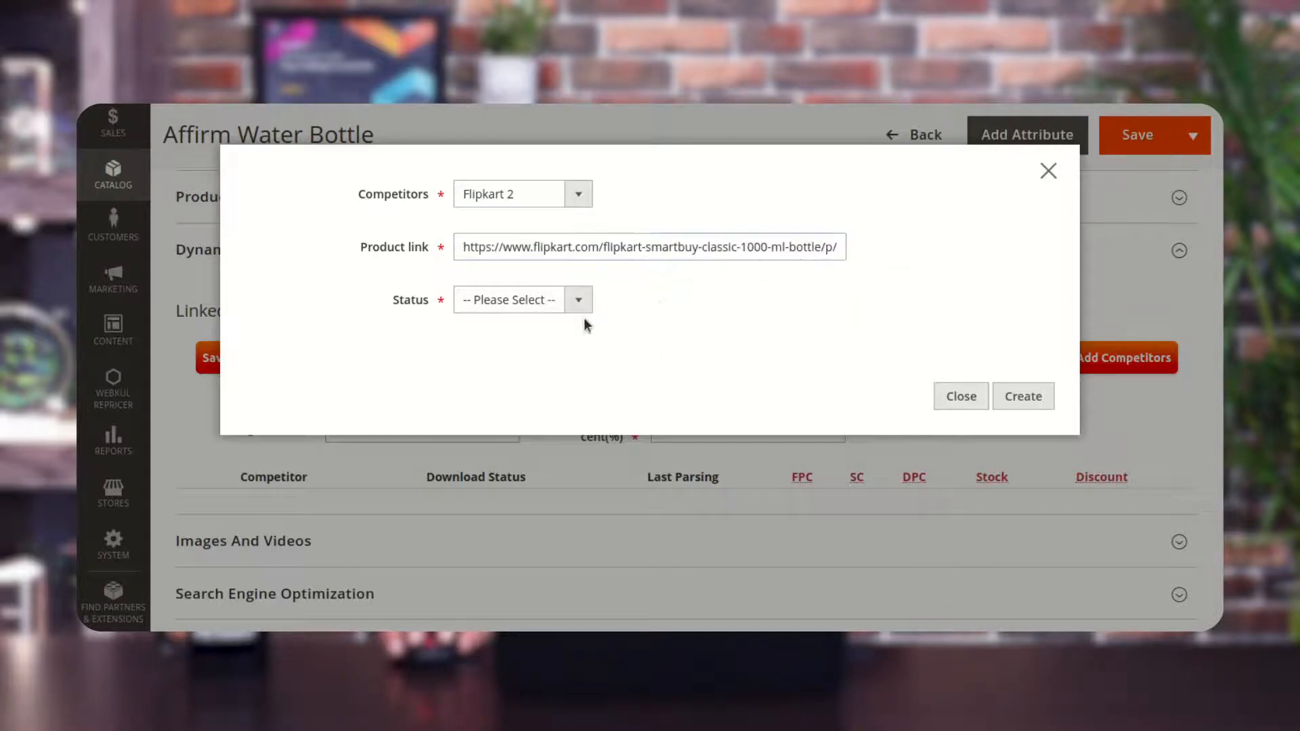
pyautogui.click(553, 308)
pyautogui.click(531, 343)
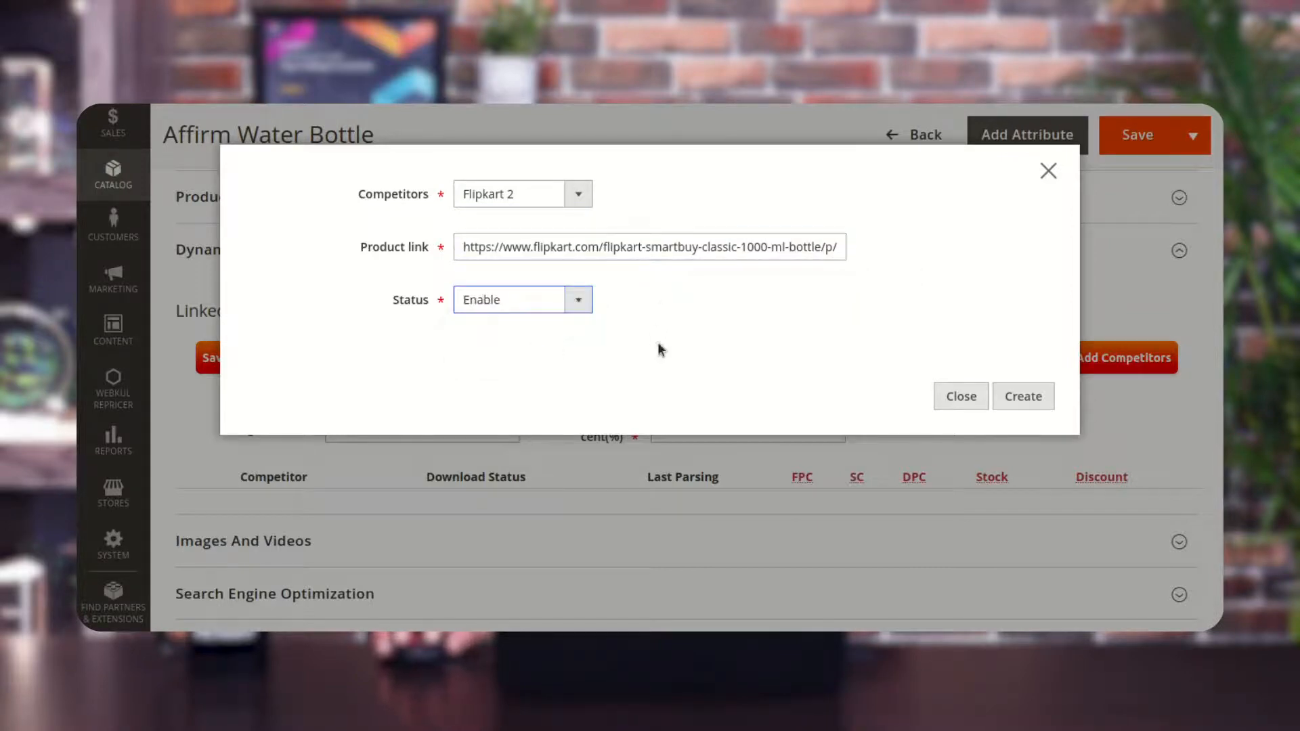
pyautogui.click(1033, 404)
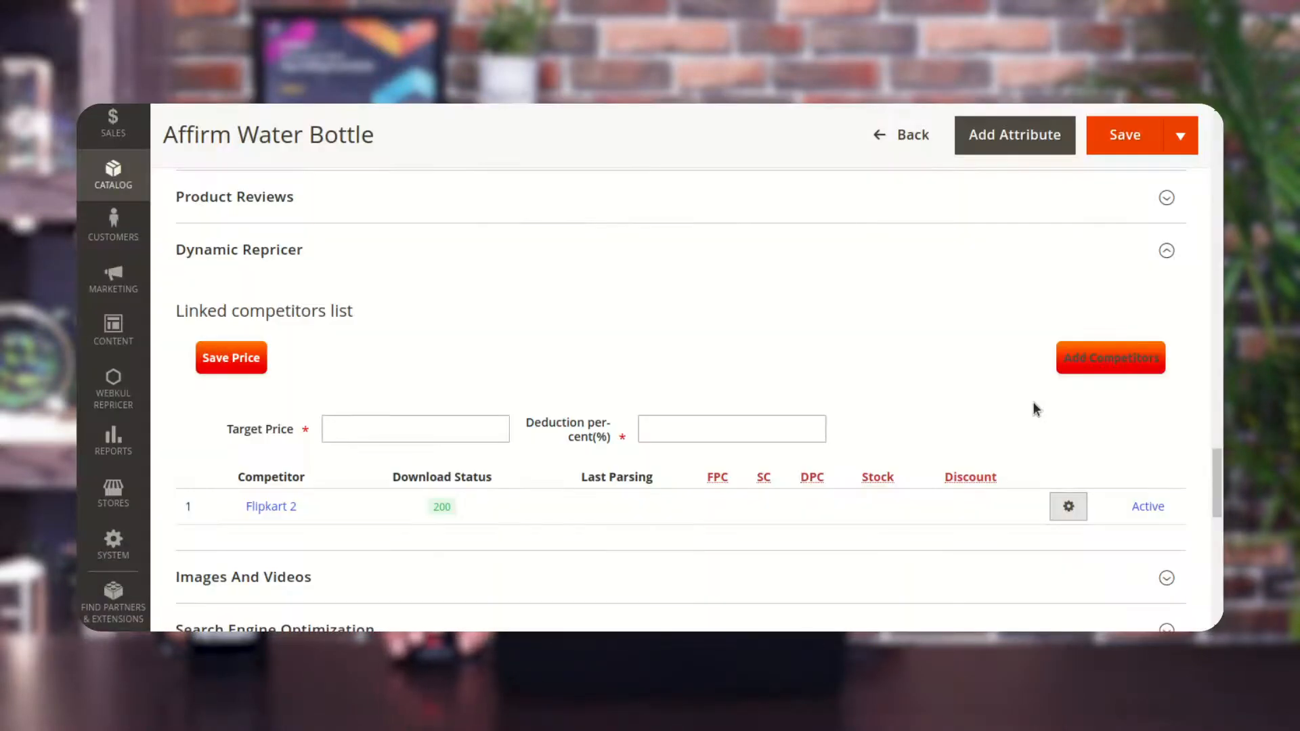
# Run Parse Competitor on the linked Flipkart 2 competitor.
pyautogui.scroll(-1, 978, 415)
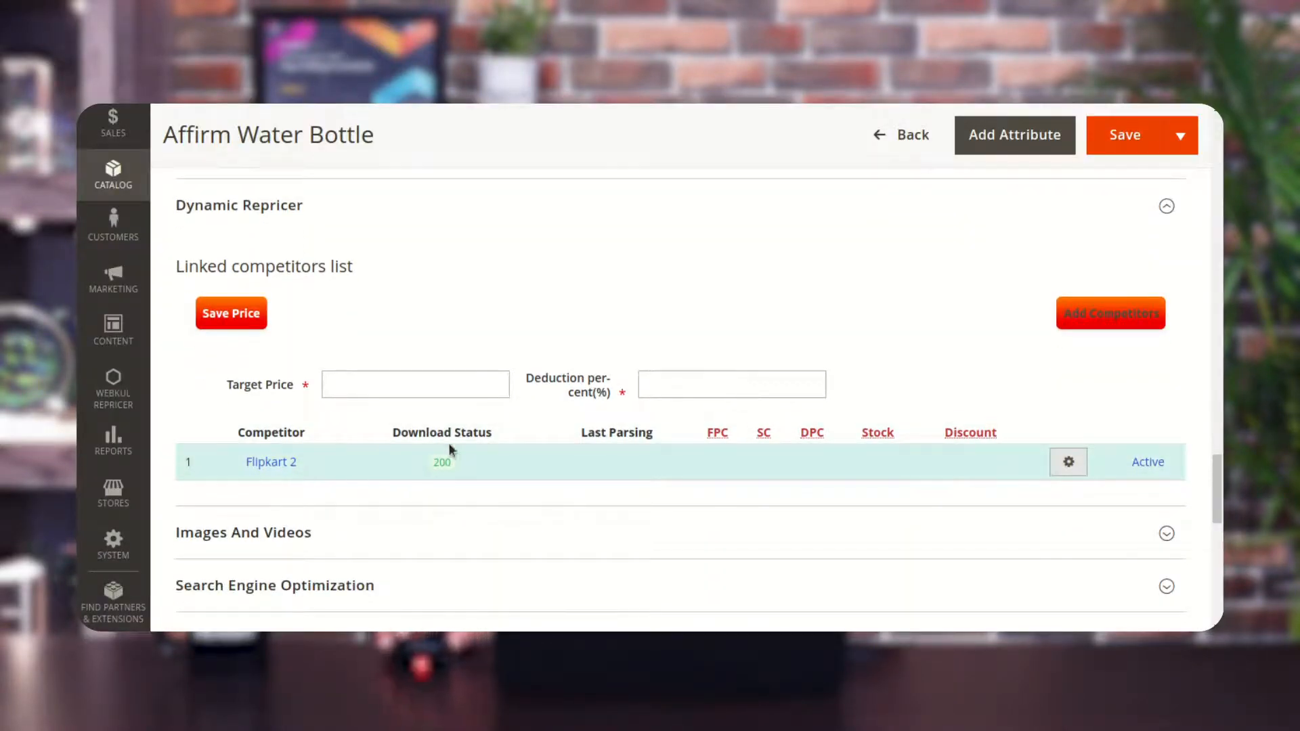
pyautogui.click(1077, 468)
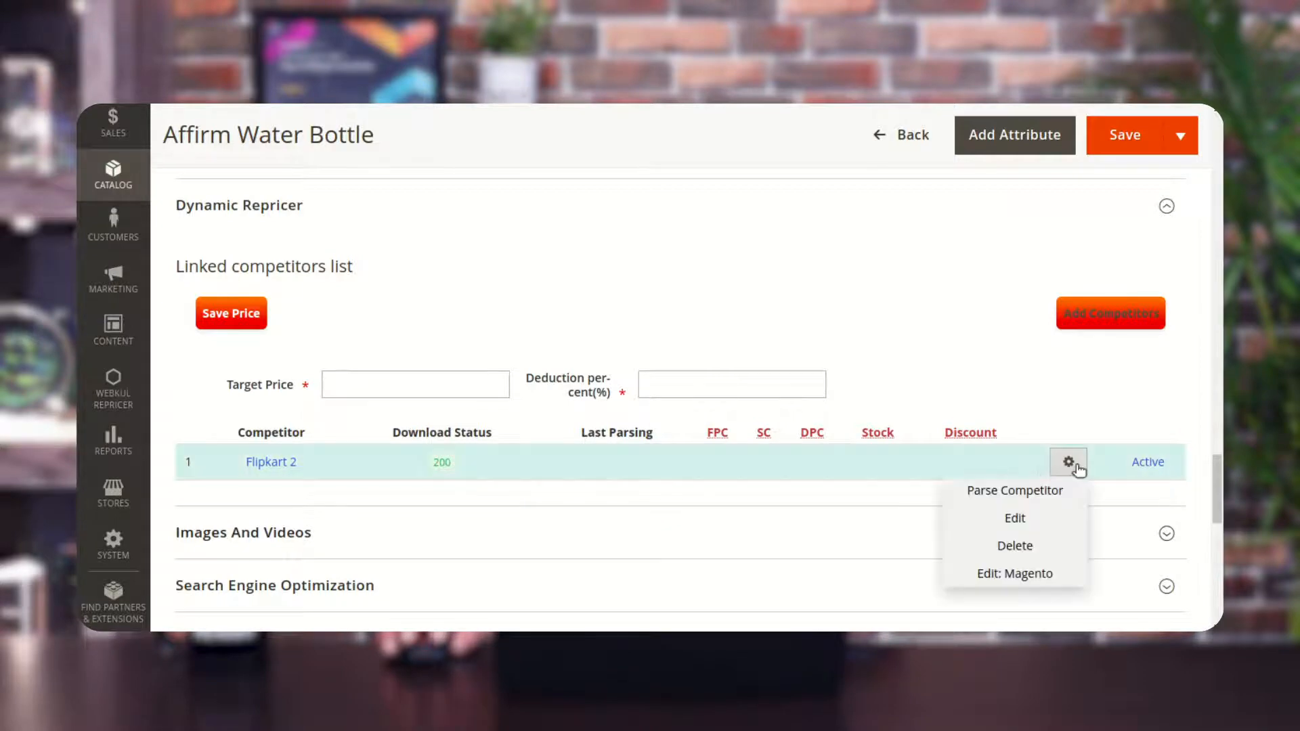
pyautogui.click(1054, 499)
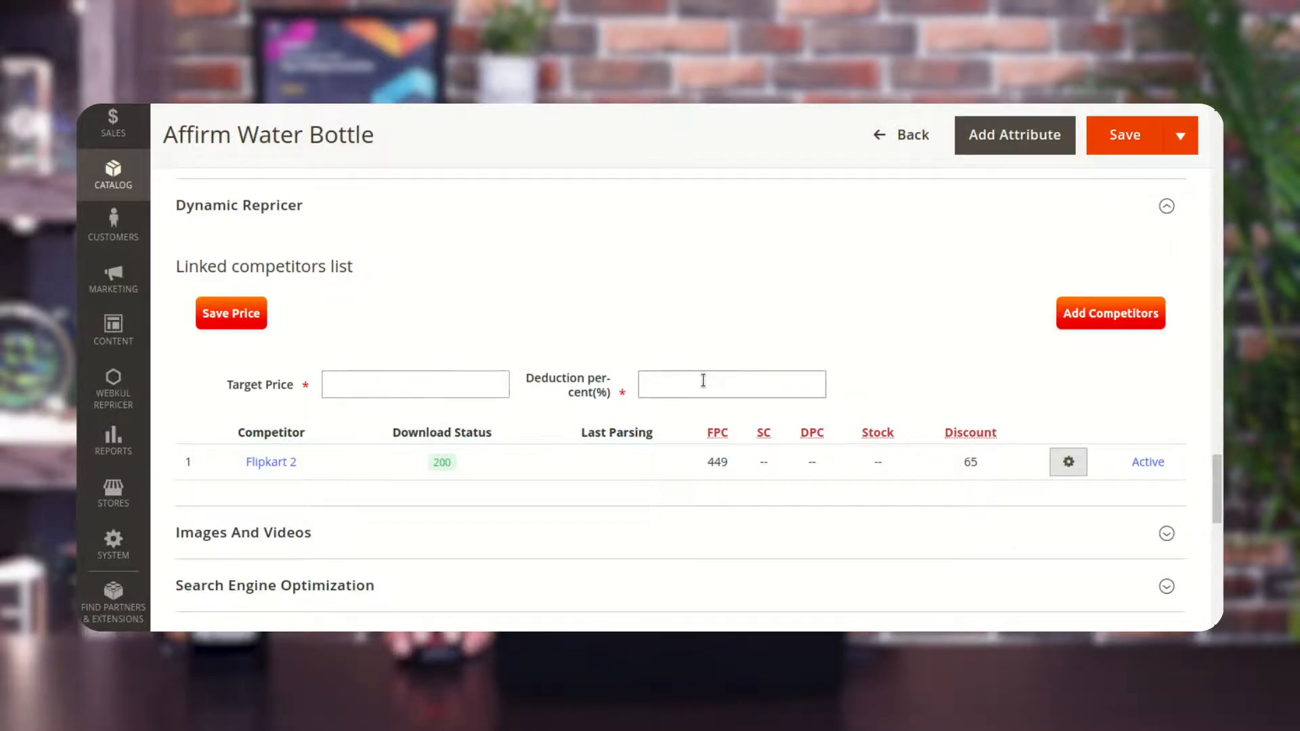
# Set the repricer deduction percentage to 10.
pyautogui.click(373, 387)
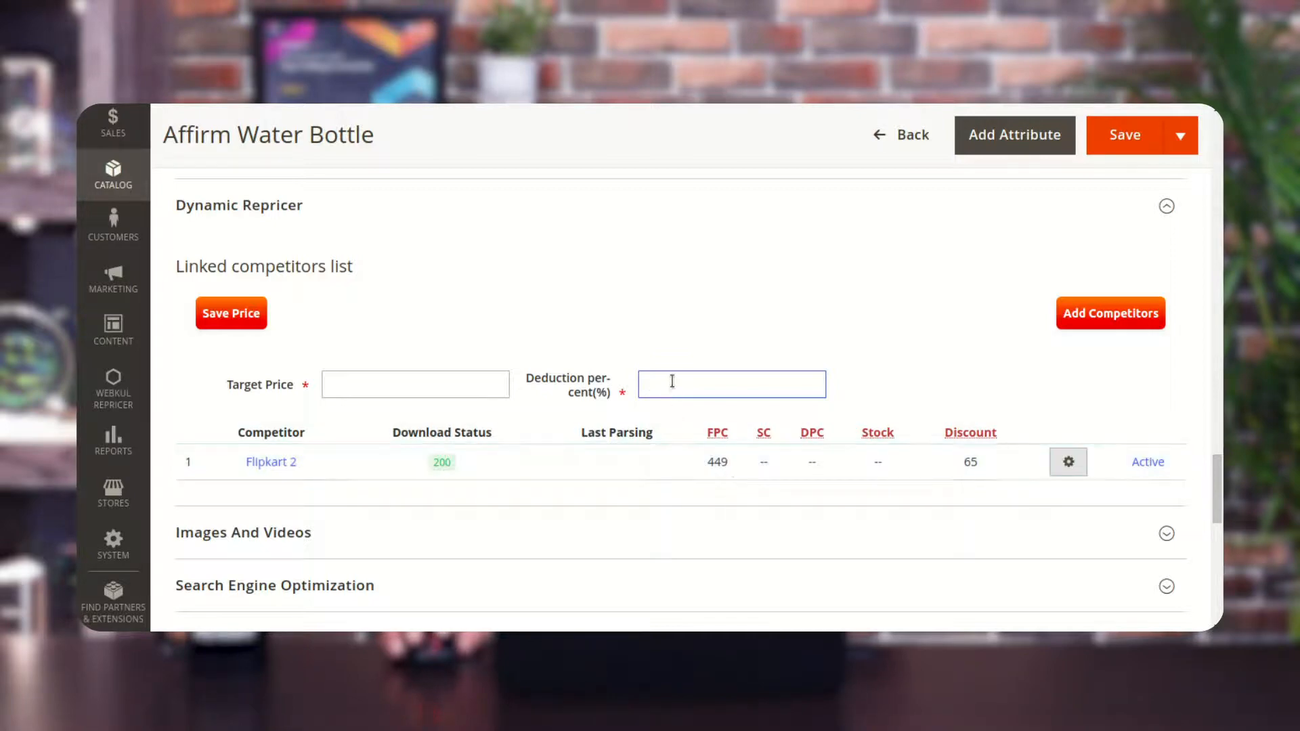
pyautogui.write('10')
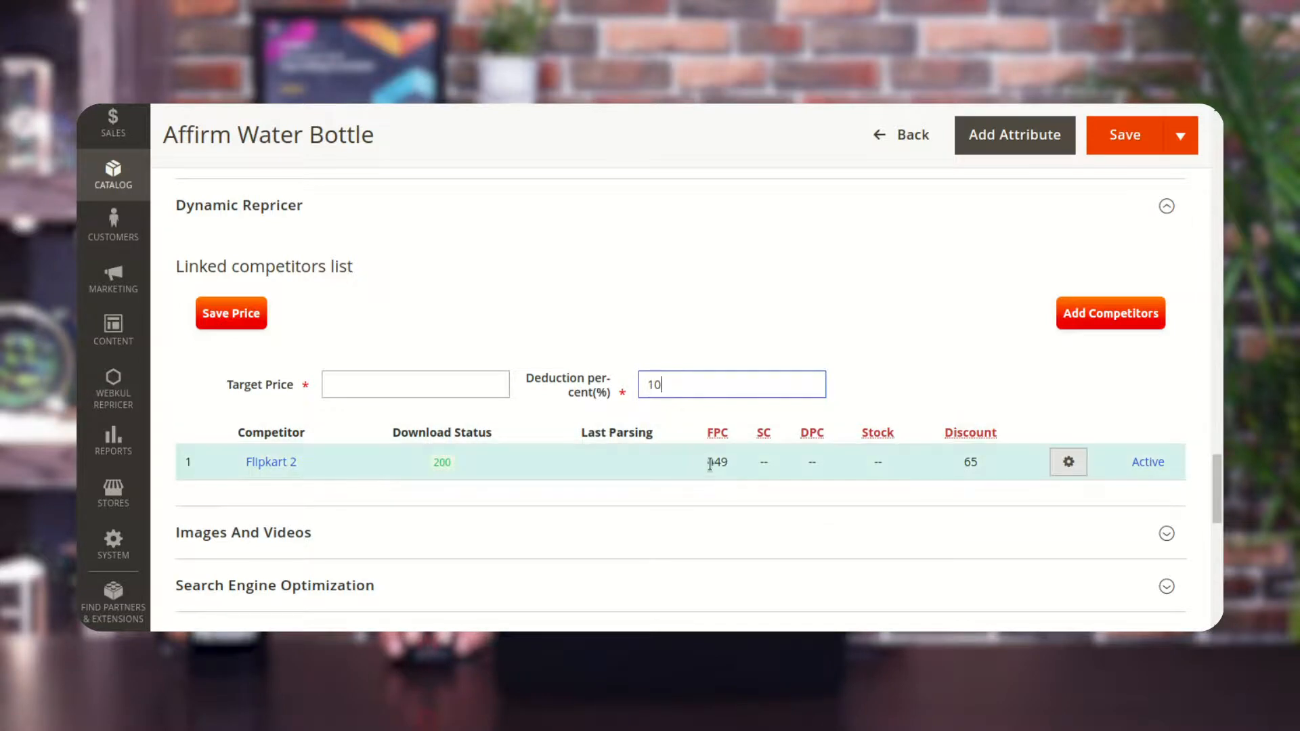
# Set the repricer target price to 300.
pyautogui.moveTo(729, 465); pyautogui.dragTo(710, 465)
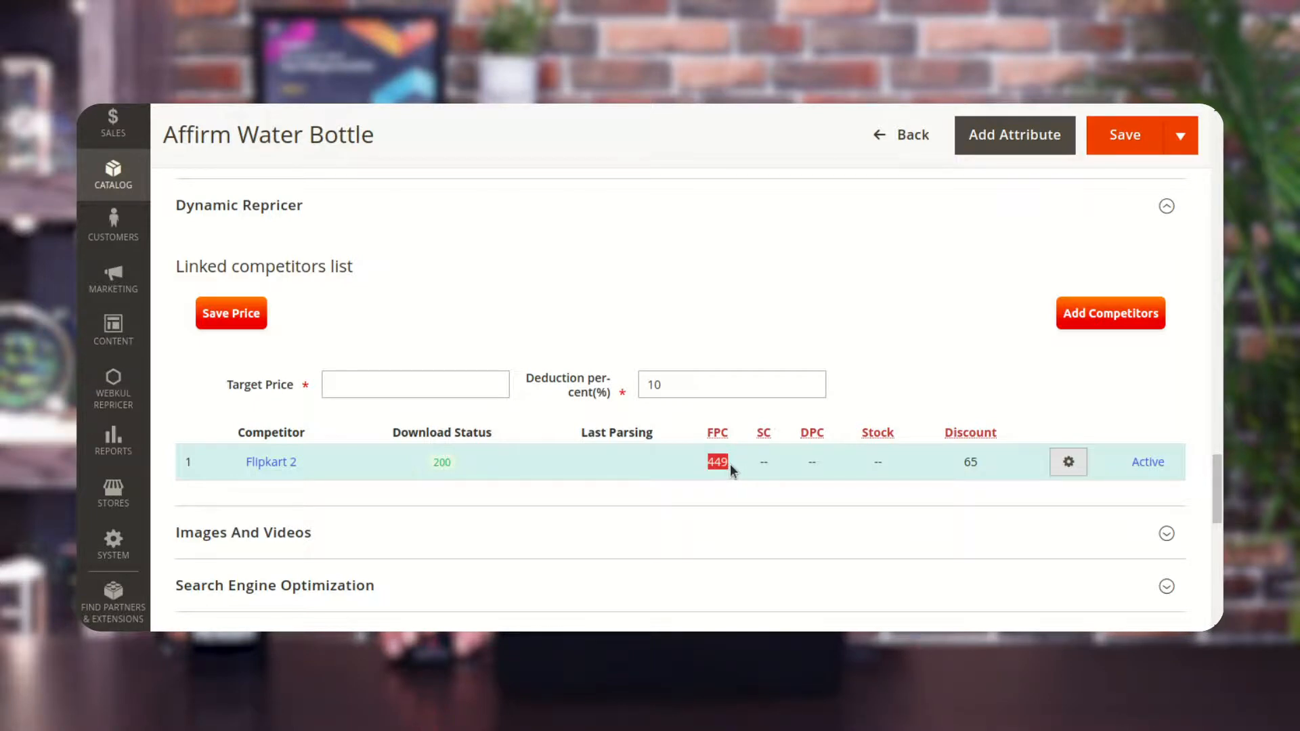
pyautogui.click(384, 391)
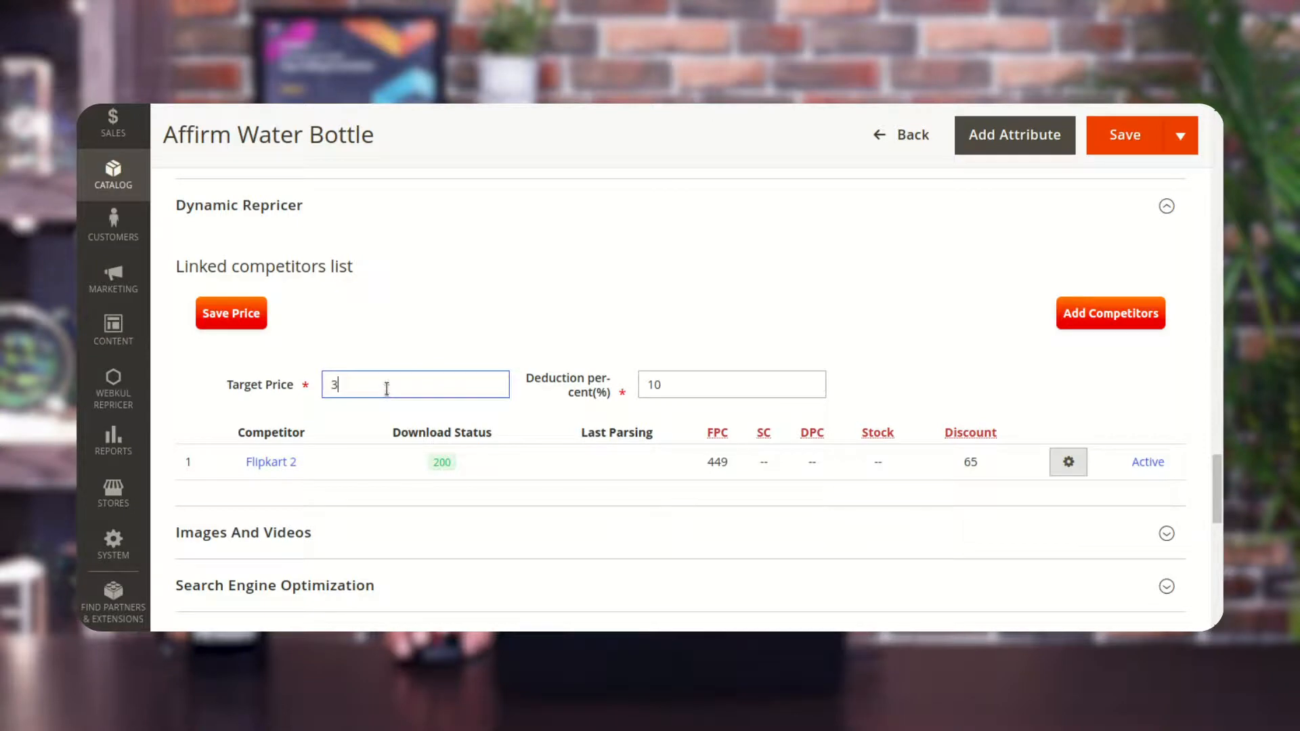
pyautogui.write('300')
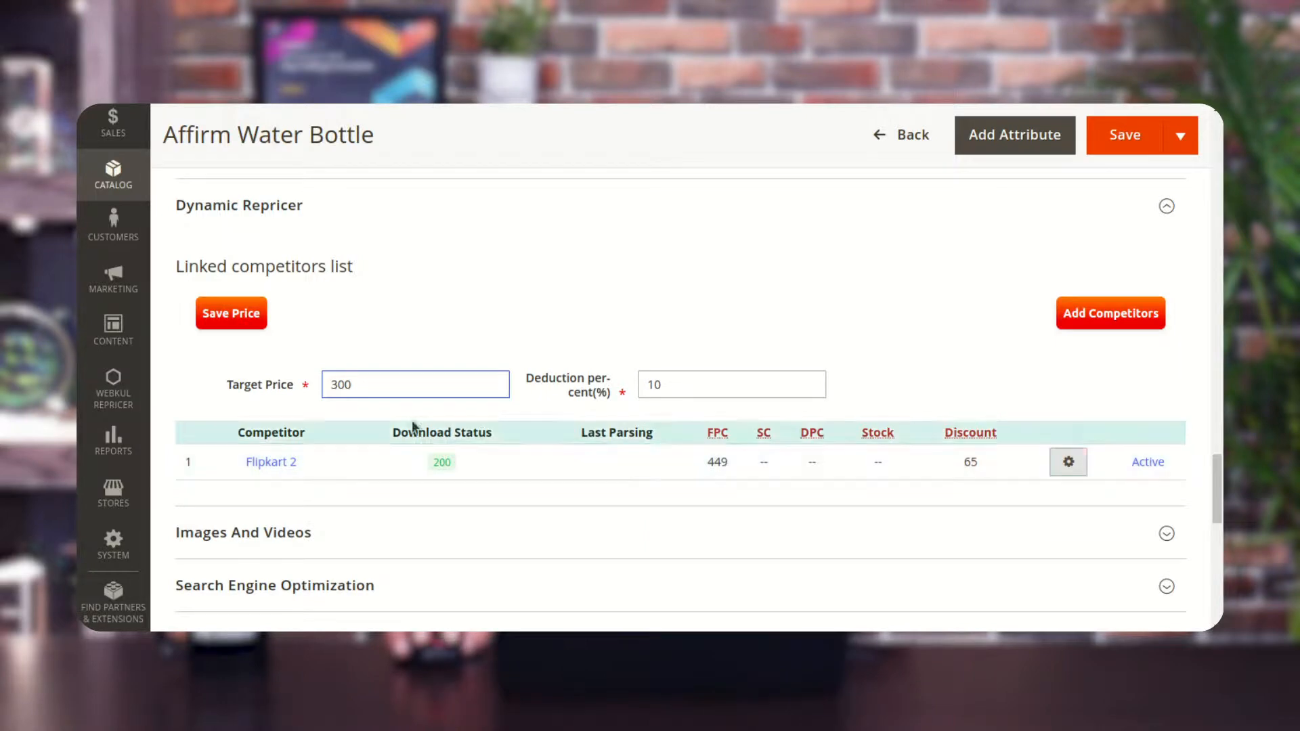
# Save the repricer price settings for the product.
pyautogui.scroll(10, 359, 386)
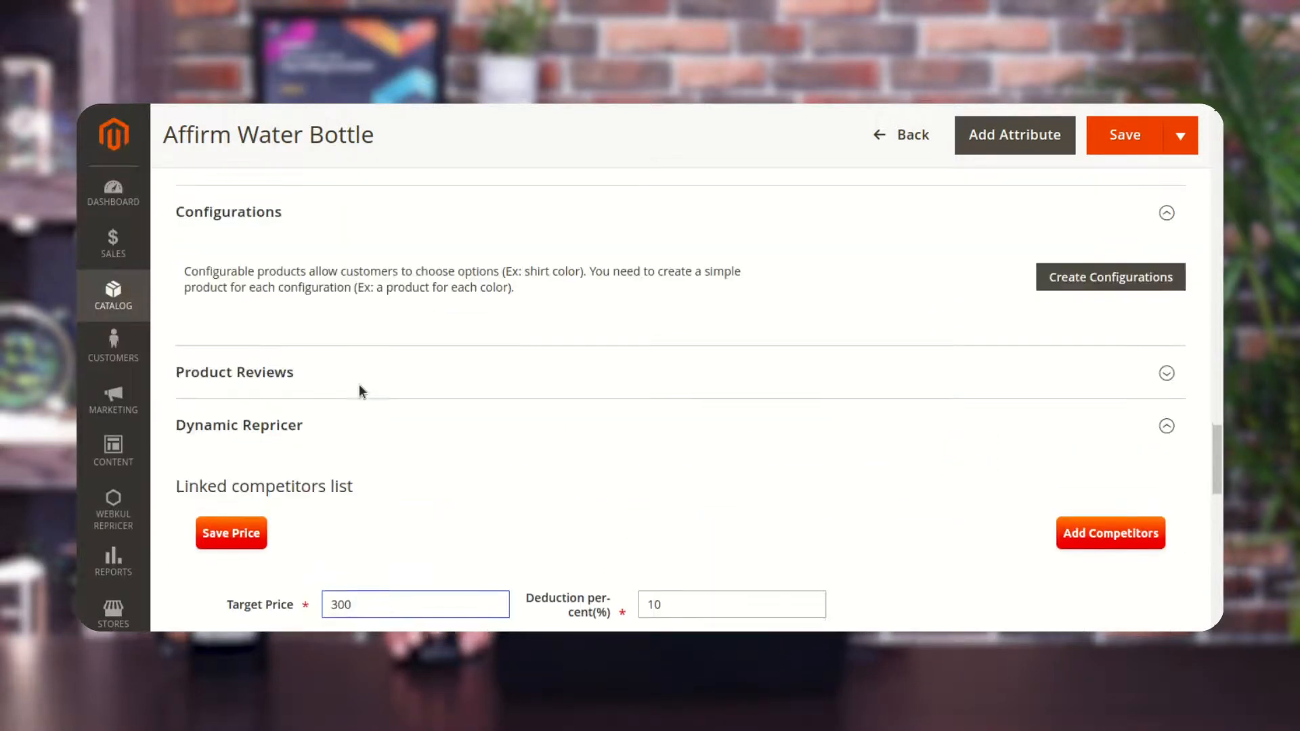
pyautogui.scroll(15, 363, 391)
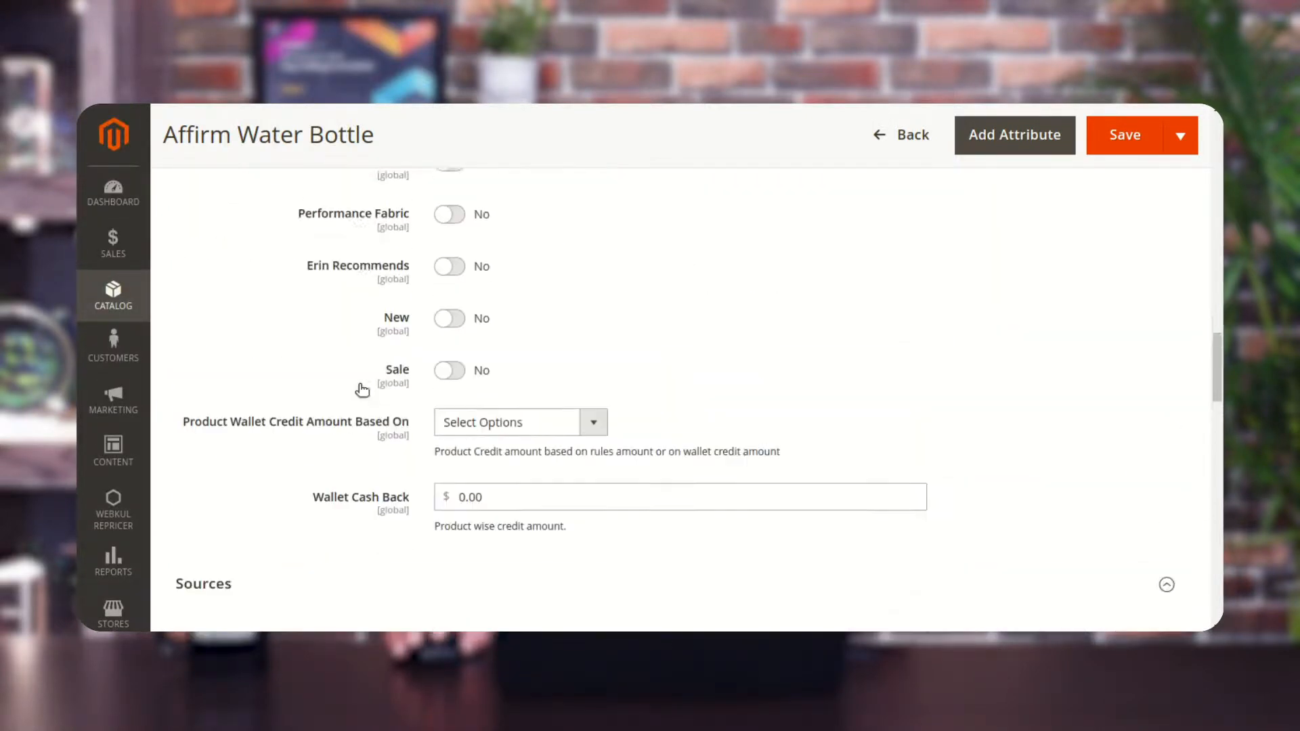
pyautogui.scroll(9, 362, 391)
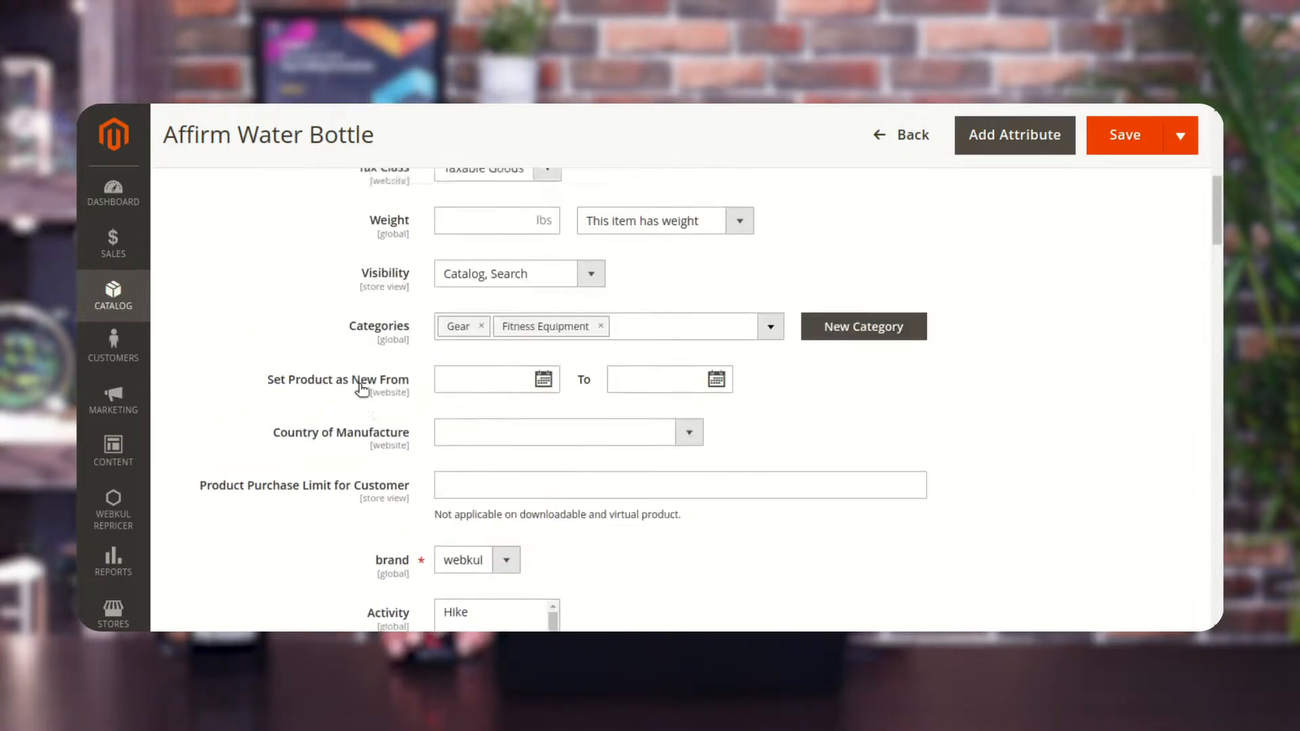
pyautogui.scroll(-20, 501, 346)
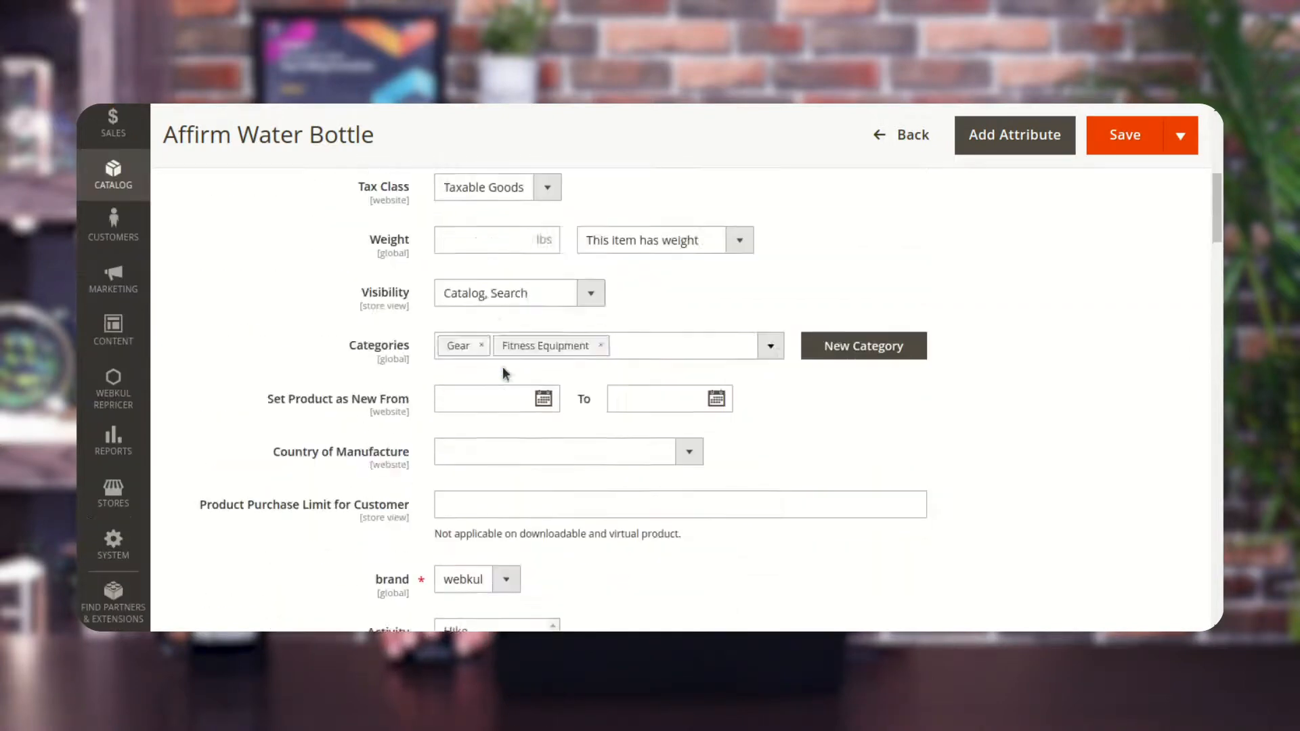
pyautogui.scroll(-11, 504, 374)
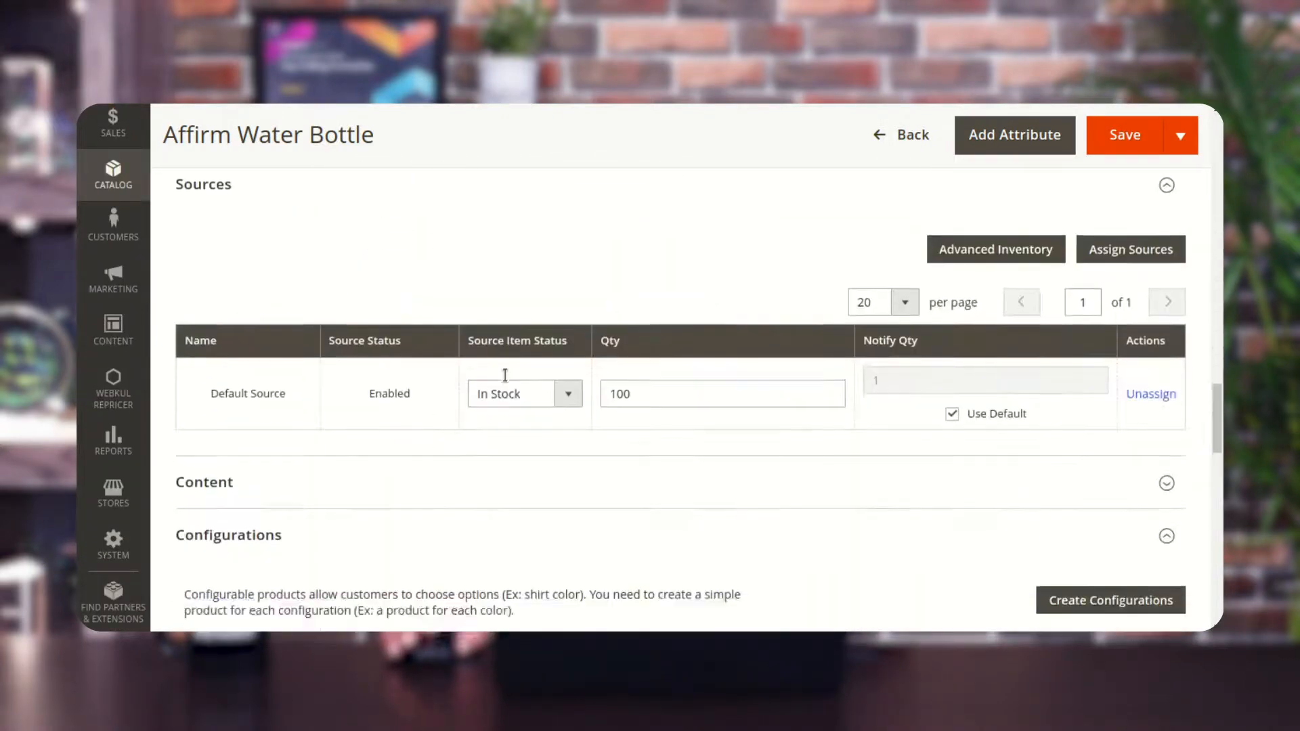
pyautogui.scroll(-1, 508, 381)
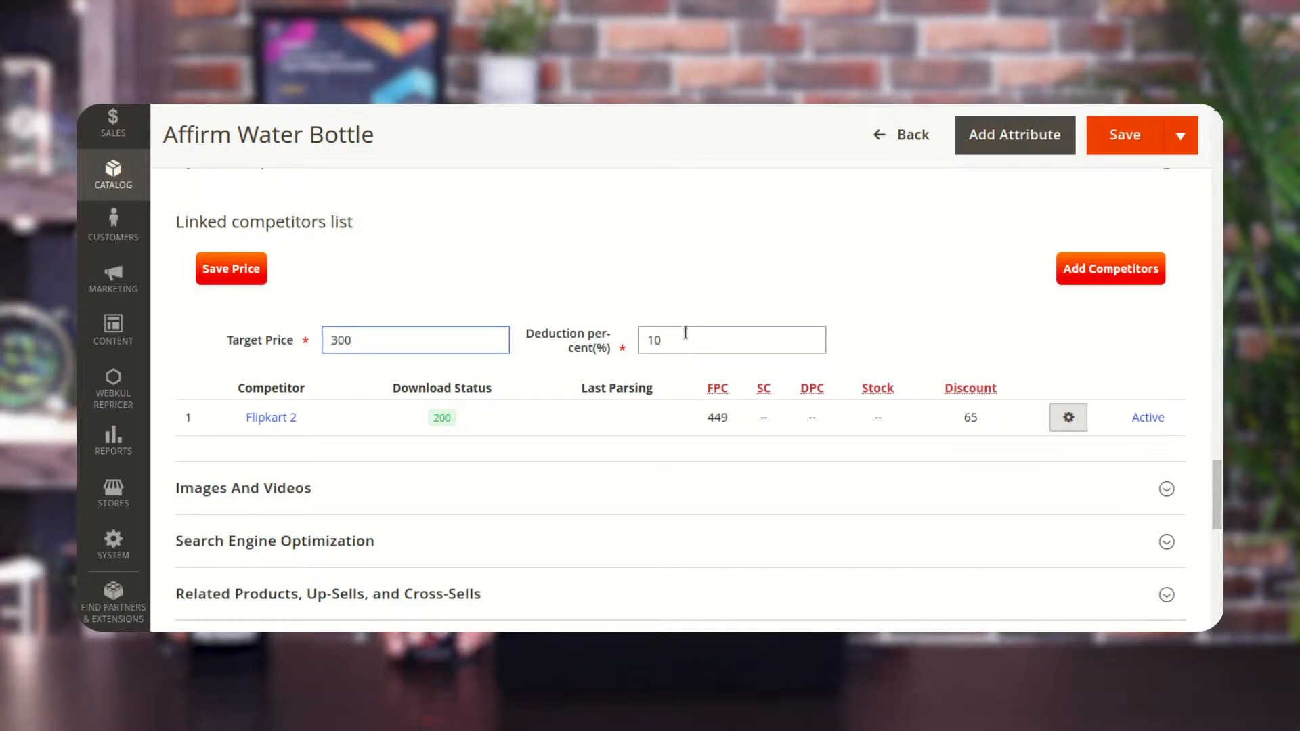
pyautogui.click(235, 271)
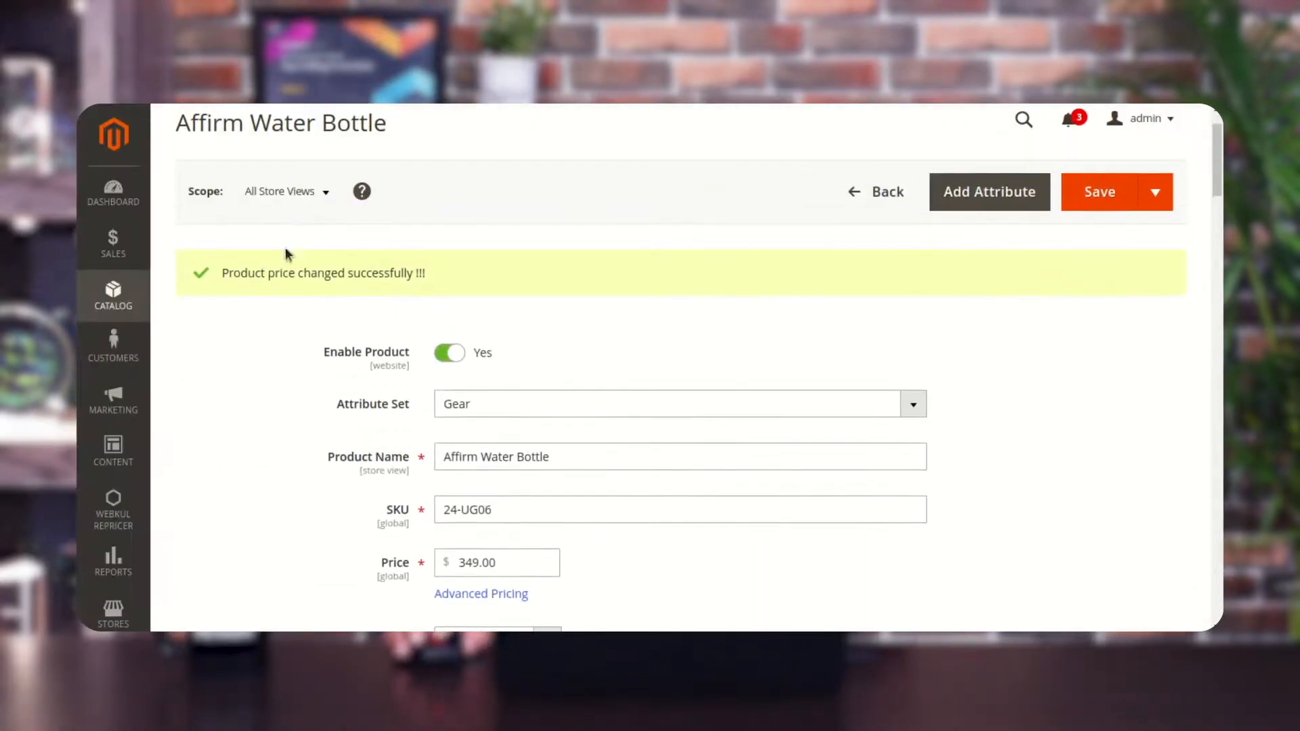
# Examine the product's price and the Dynamic Repricer target, deduction and competitor price values.
pyautogui.scroll(-3, 440, 291)
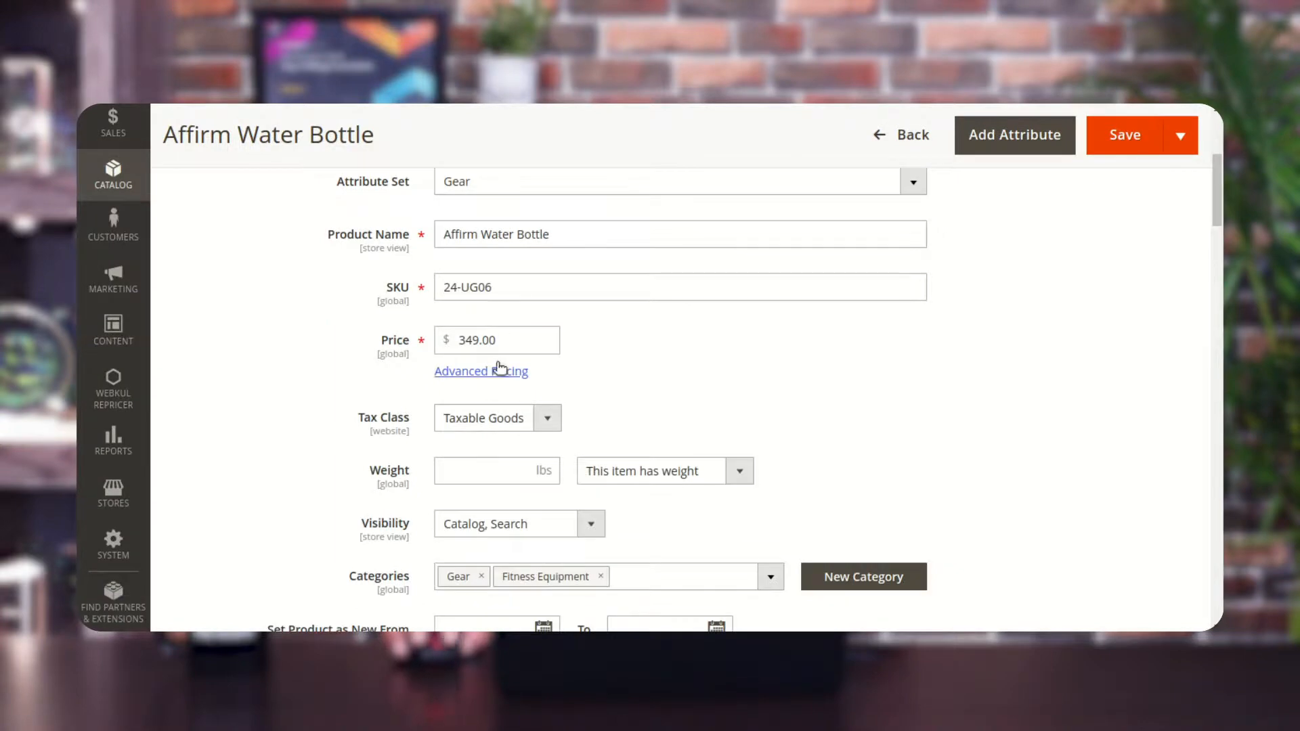
pyautogui.moveTo(460, 340); pyautogui.dragTo(497, 342)
pyautogui.click(665, 339)
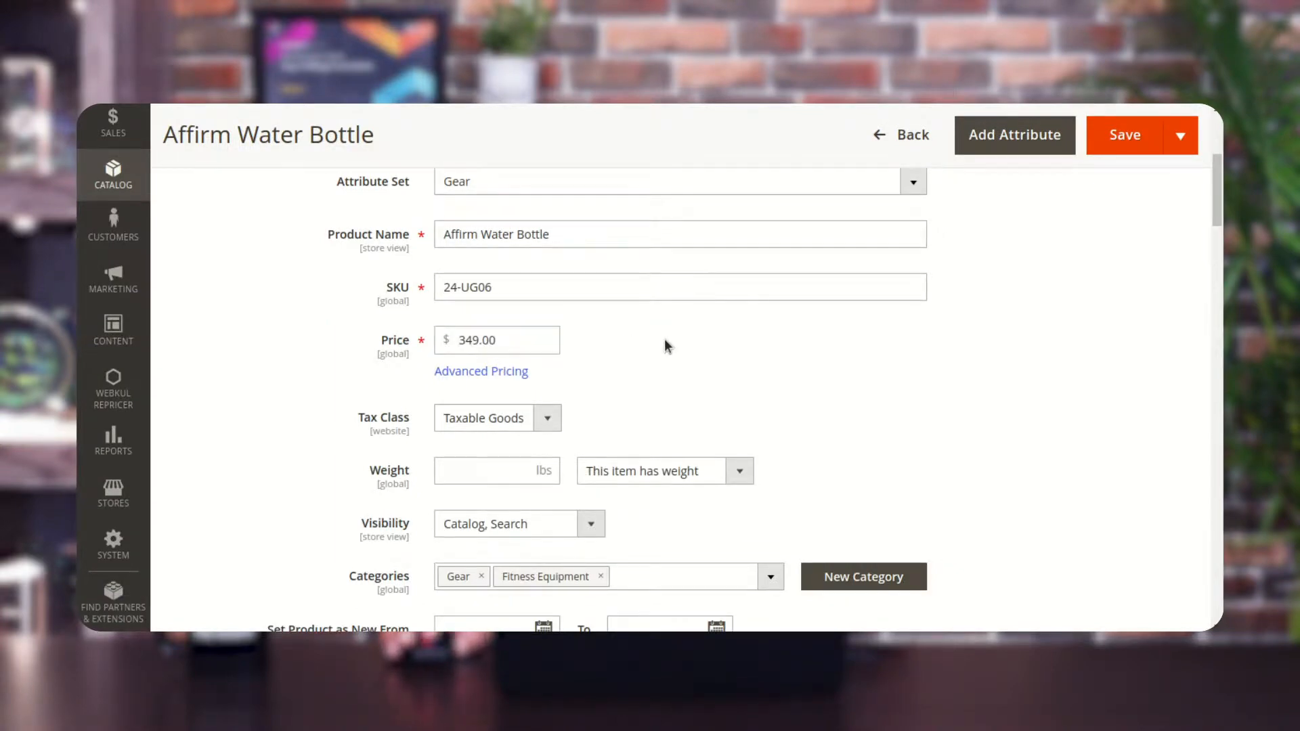
pyautogui.scroll(-12, 665, 339)
pyautogui.scroll(-20, 661, 351)
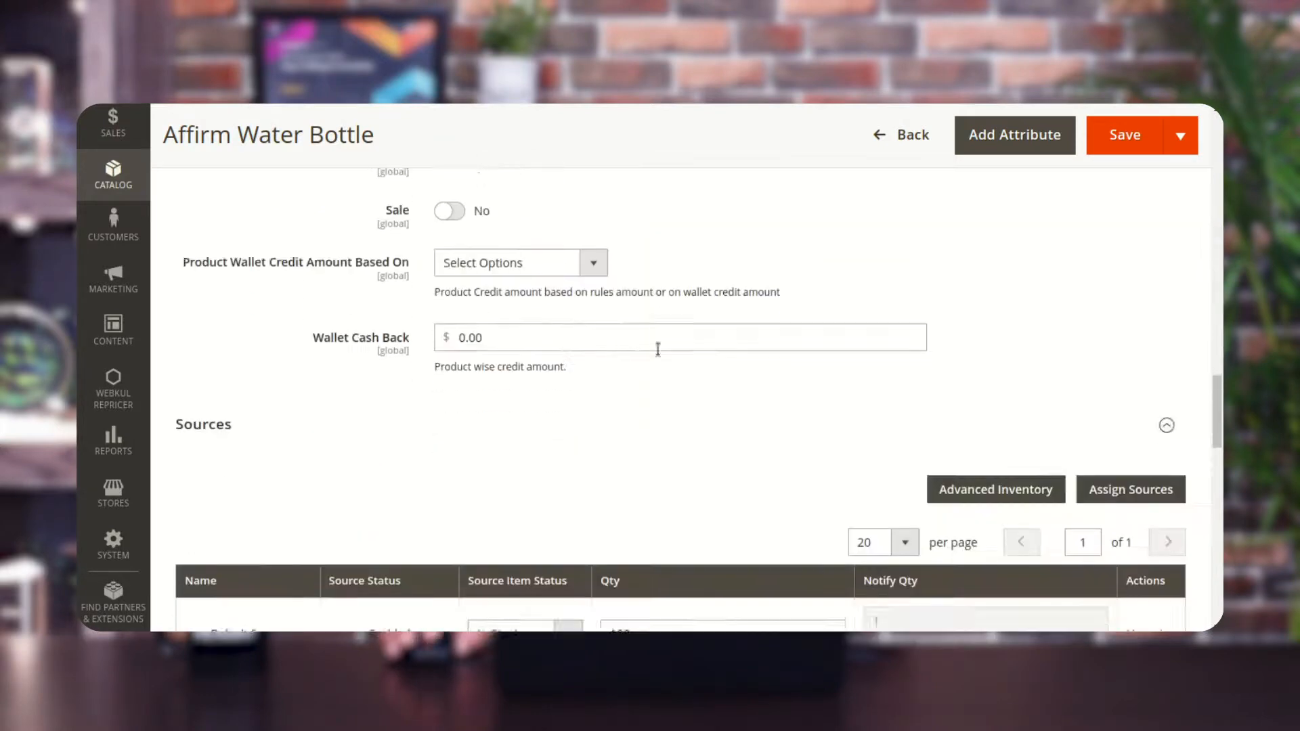
pyautogui.scroll(-5, 656, 348)
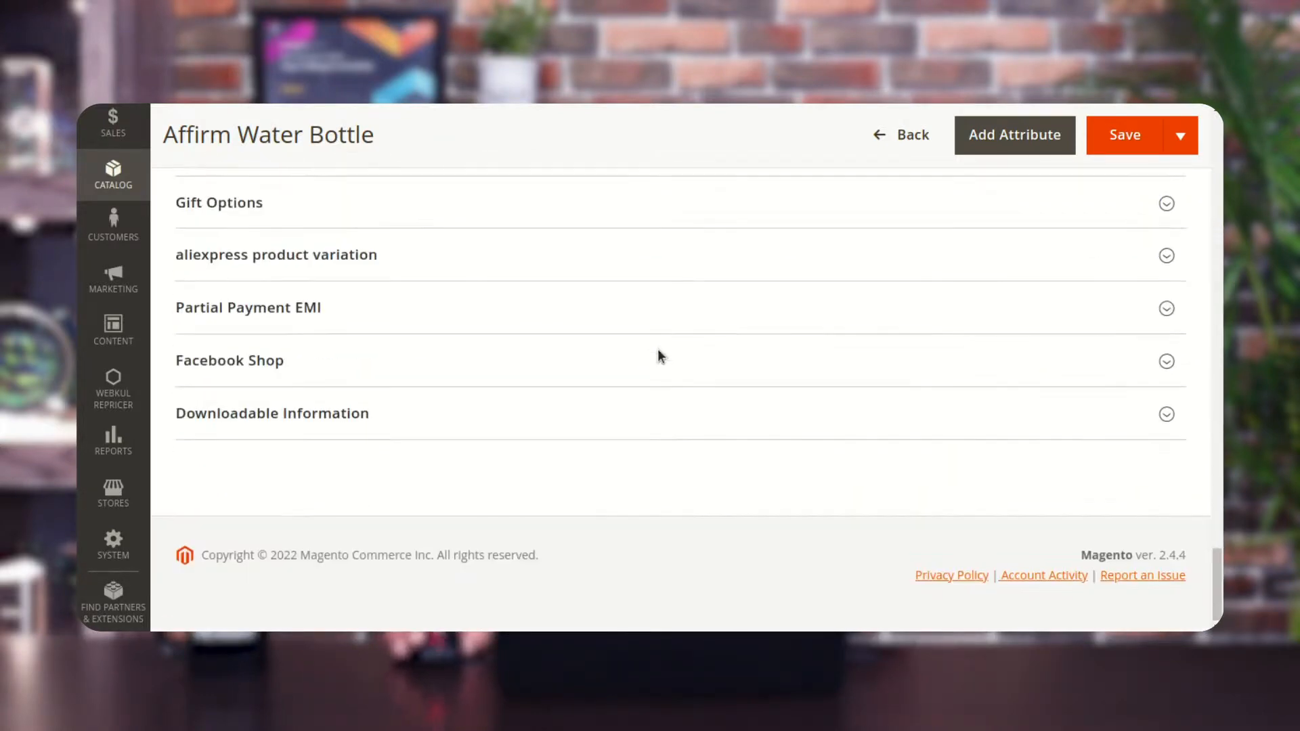
pyautogui.scroll(3, 252, 277)
pyautogui.scroll(3, 252, 277)
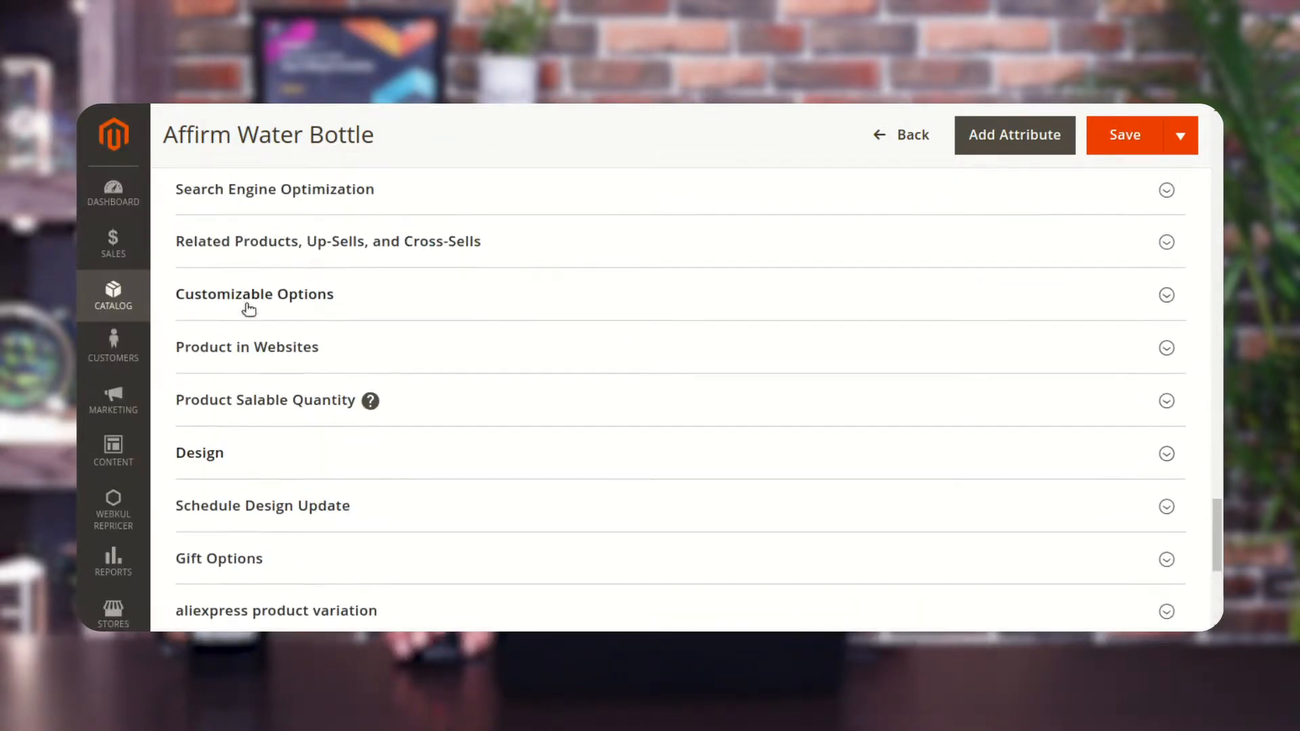
pyautogui.scroll(2, 246, 312)
pyautogui.click(267, 224)
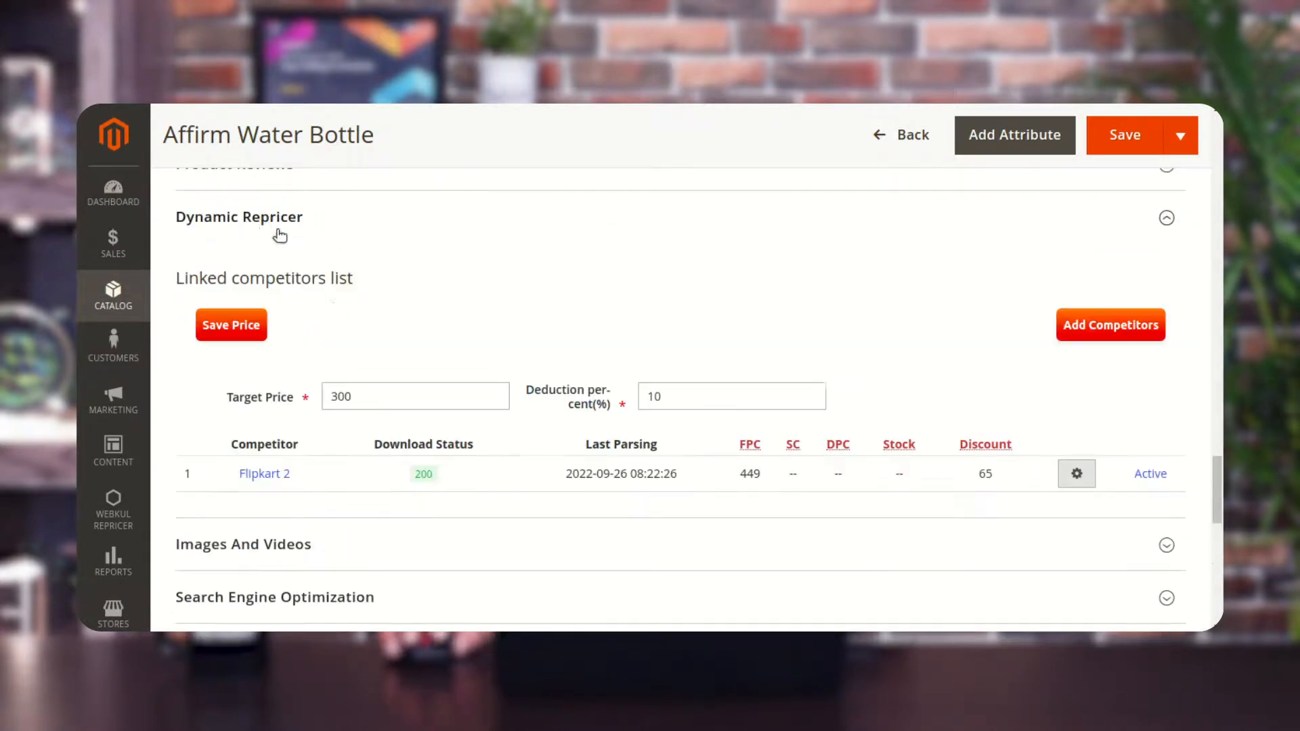
pyautogui.moveTo(681, 397); pyautogui.dragTo(632, 398)
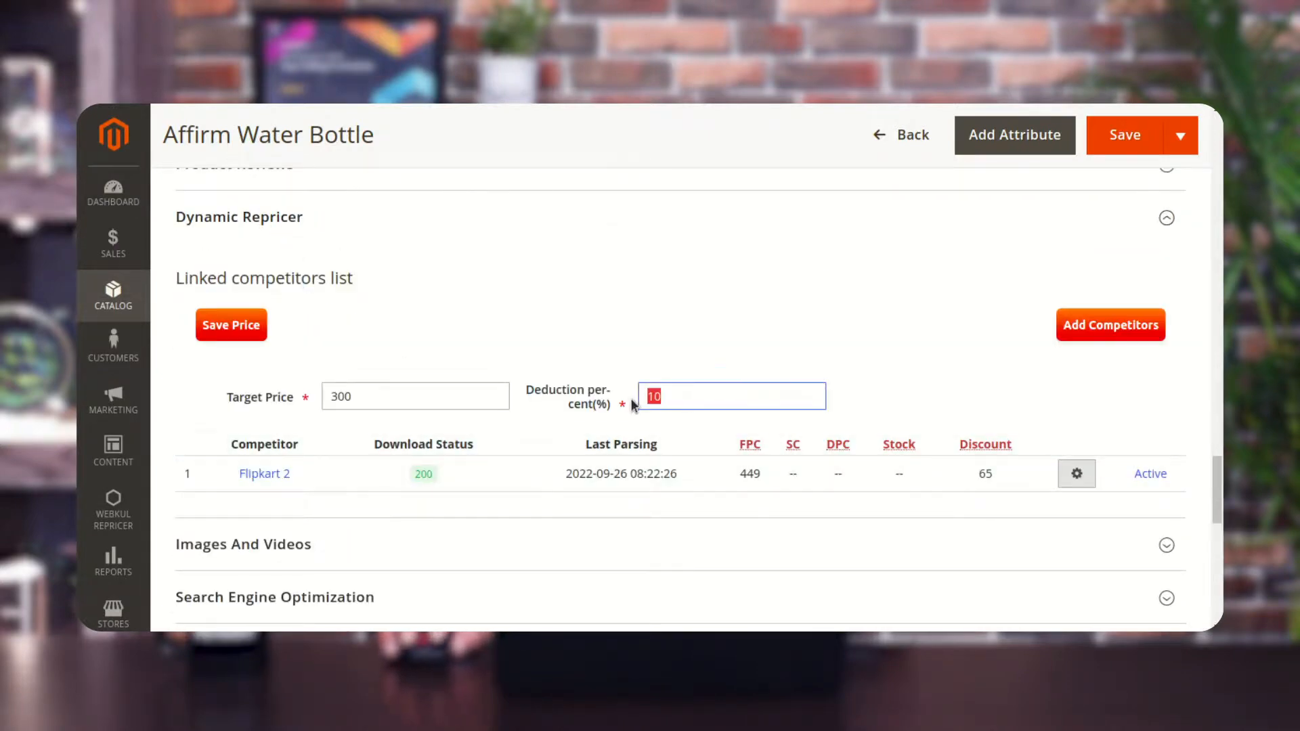
pyautogui.moveTo(743, 468); pyautogui.dragTo(764, 481)
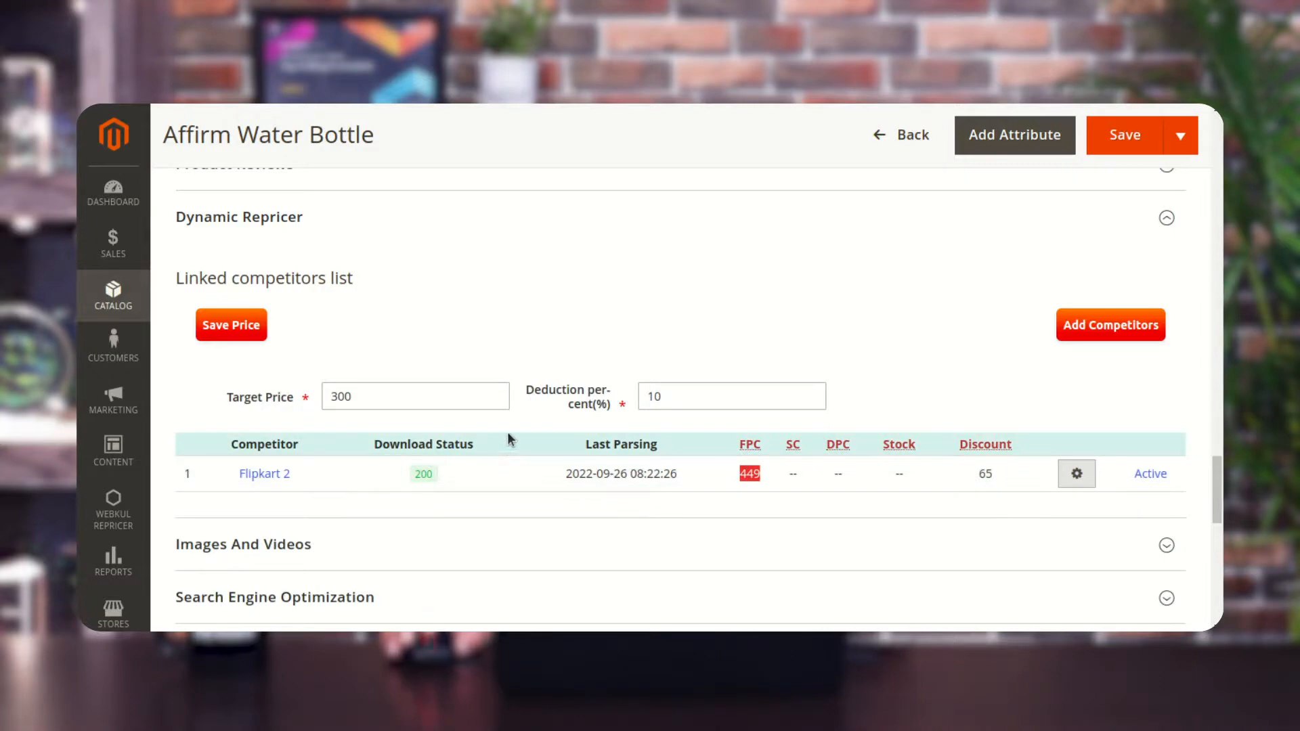
# Set the product's price to 1000.
pyautogui.scroll(3, 583, 444)
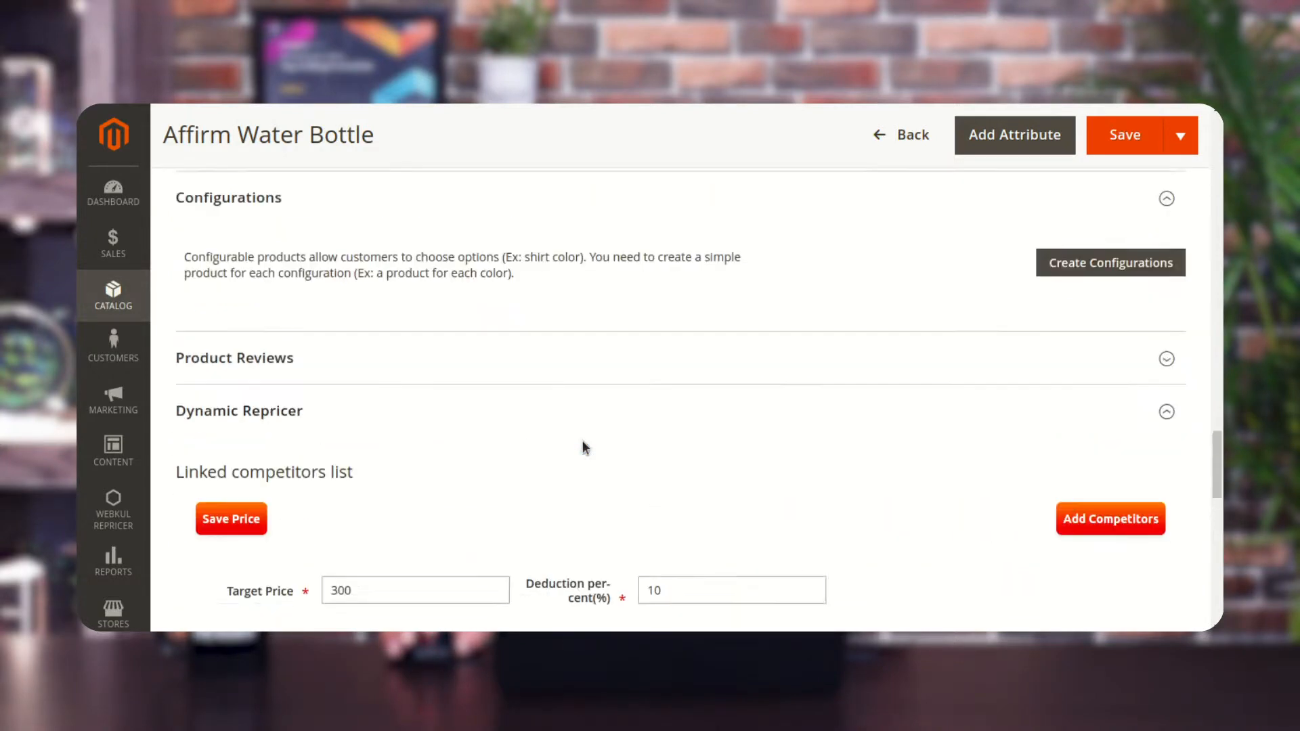
pyautogui.scroll(15, 584, 446)
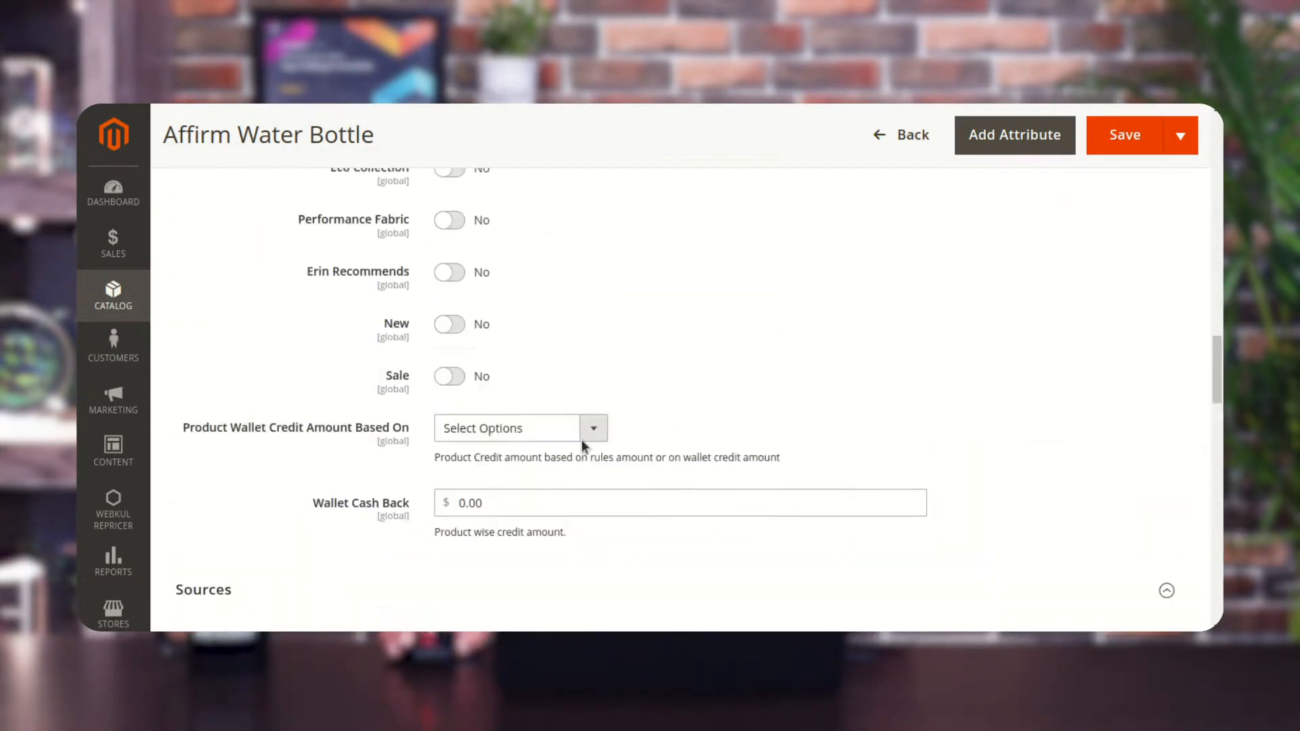
pyautogui.scroll(10, 580, 440)
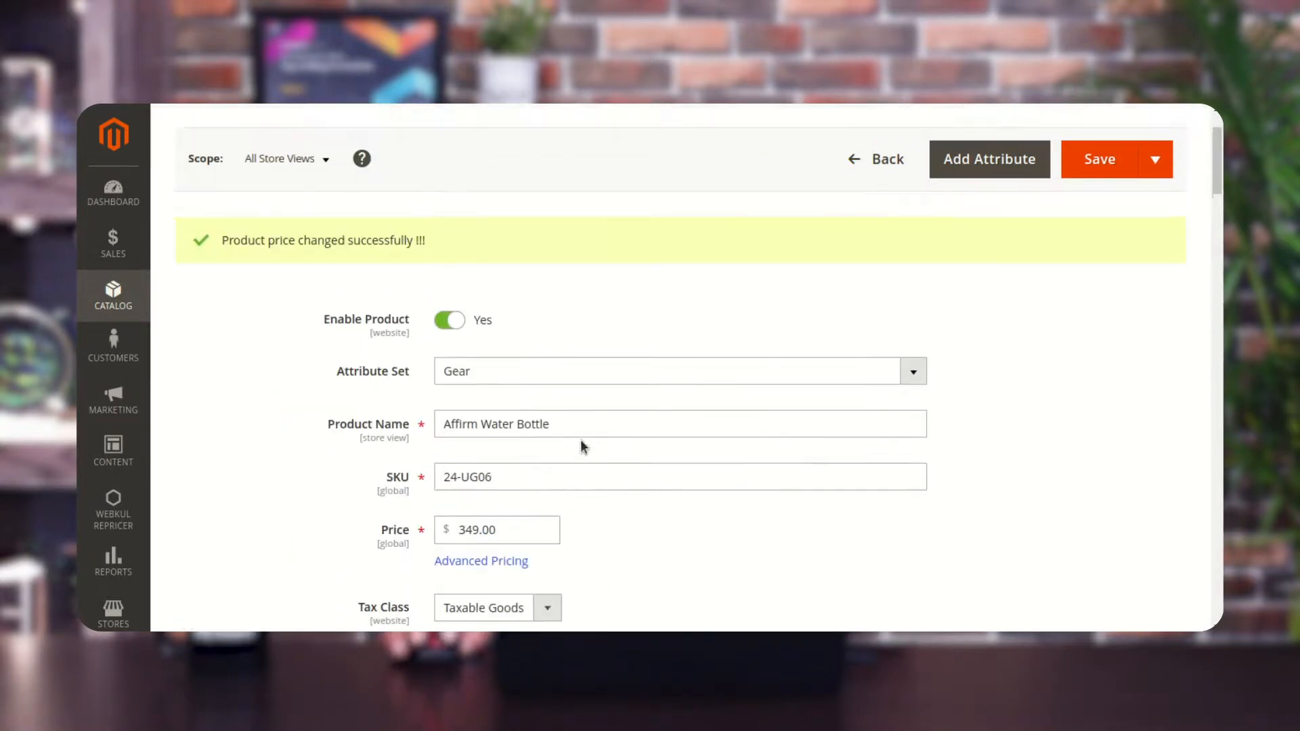
pyautogui.scroll(-2, 580, 444)
pyautogui.click(464, 352)
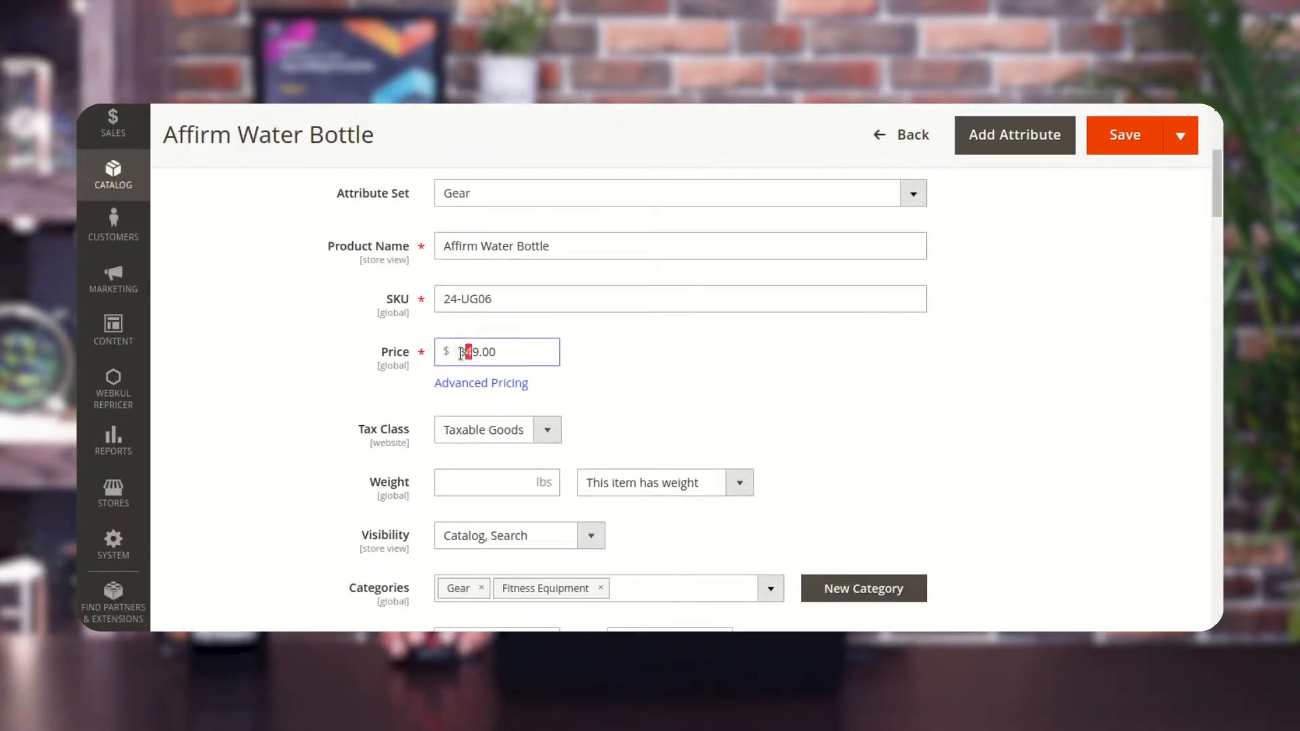
pyautogui.moveTo(459, 352); pyautogui.dragTo(516, 354)
pyautogui.write('1000')
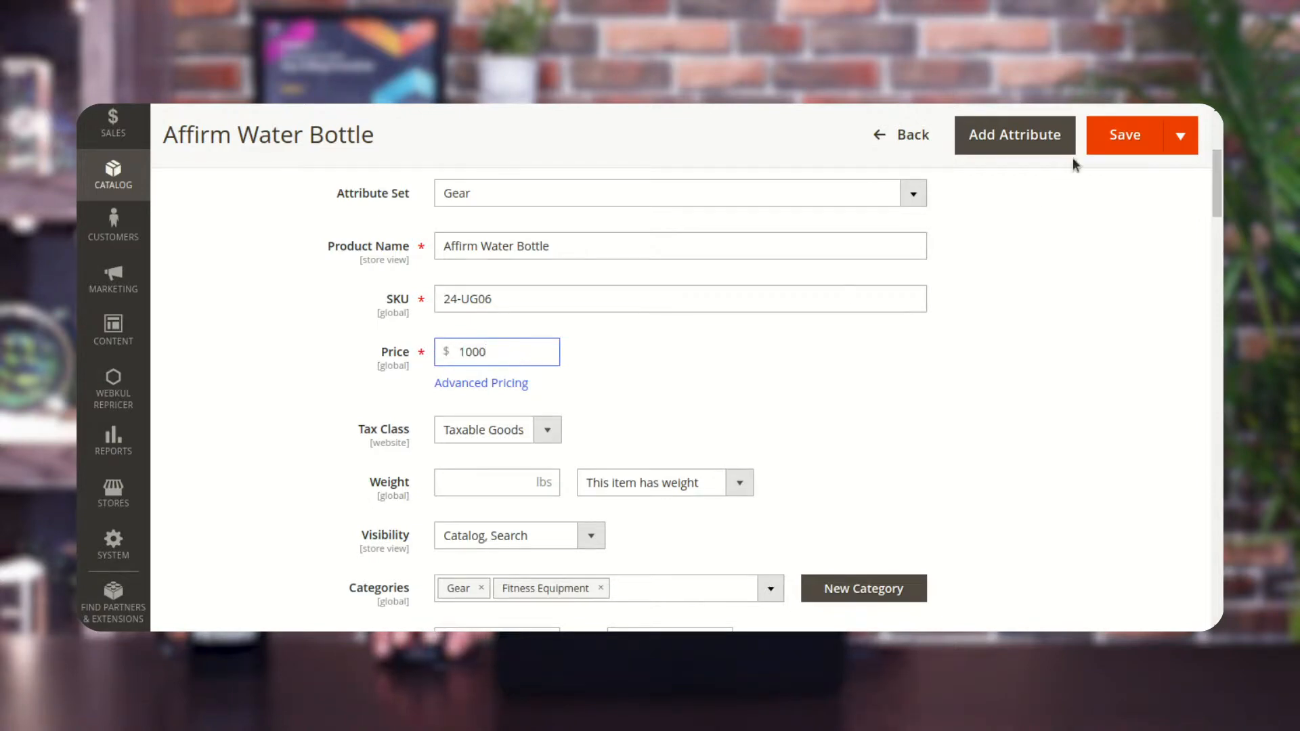
# Save the product, then expand the Dynamic Repricer section of the product page.
pyautogui.click(1117, 138)
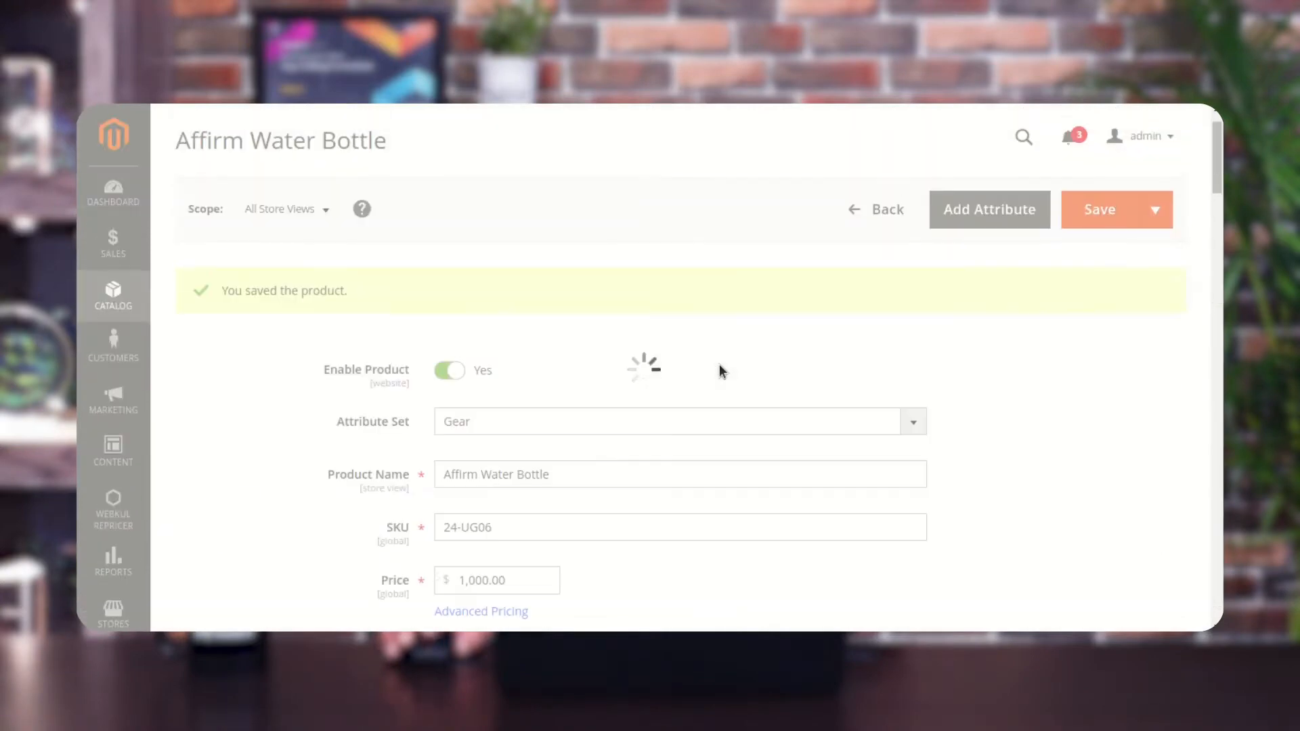
pyautogui.scroll(-3, 720, 364)
pyautogui.scroll(-10, 719, 364)
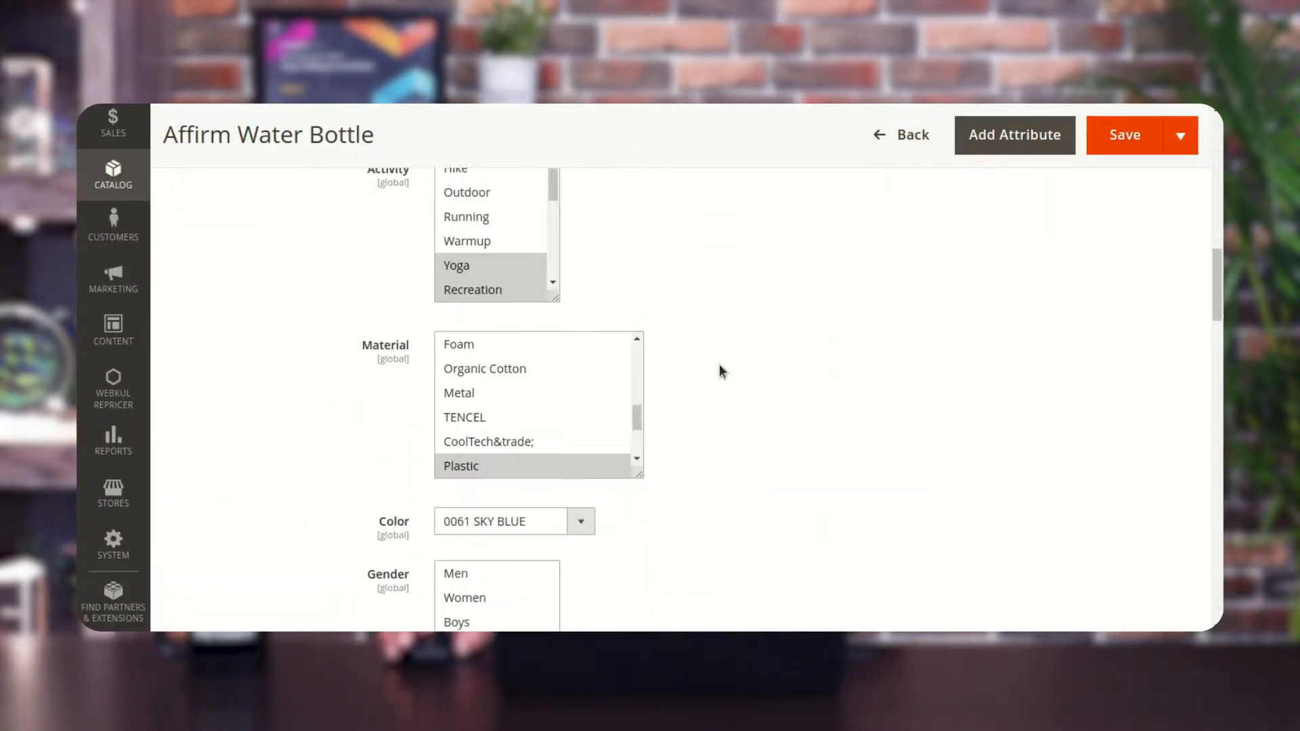
pyautogui.scroll(12, 720, 363)
pyautogui.scroll(-10, 721, 363)
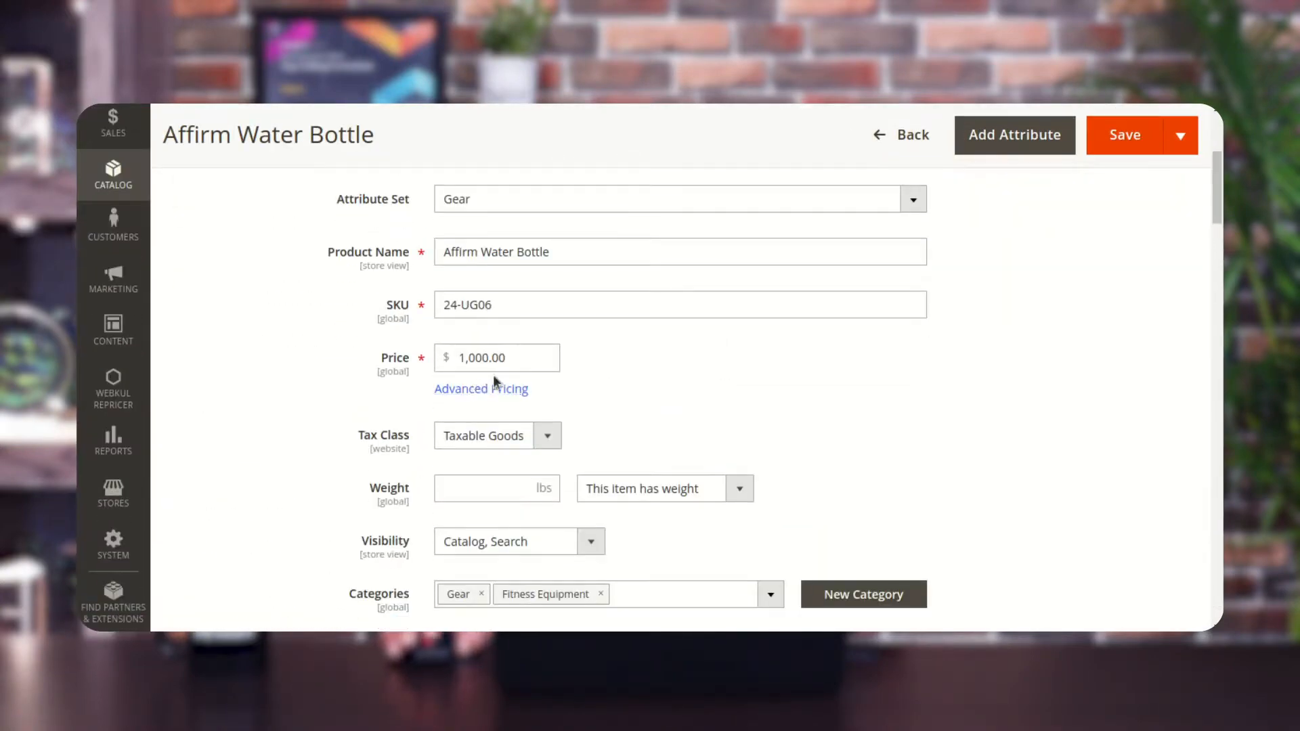
pyautogui.scroll(-15, 563, 407)
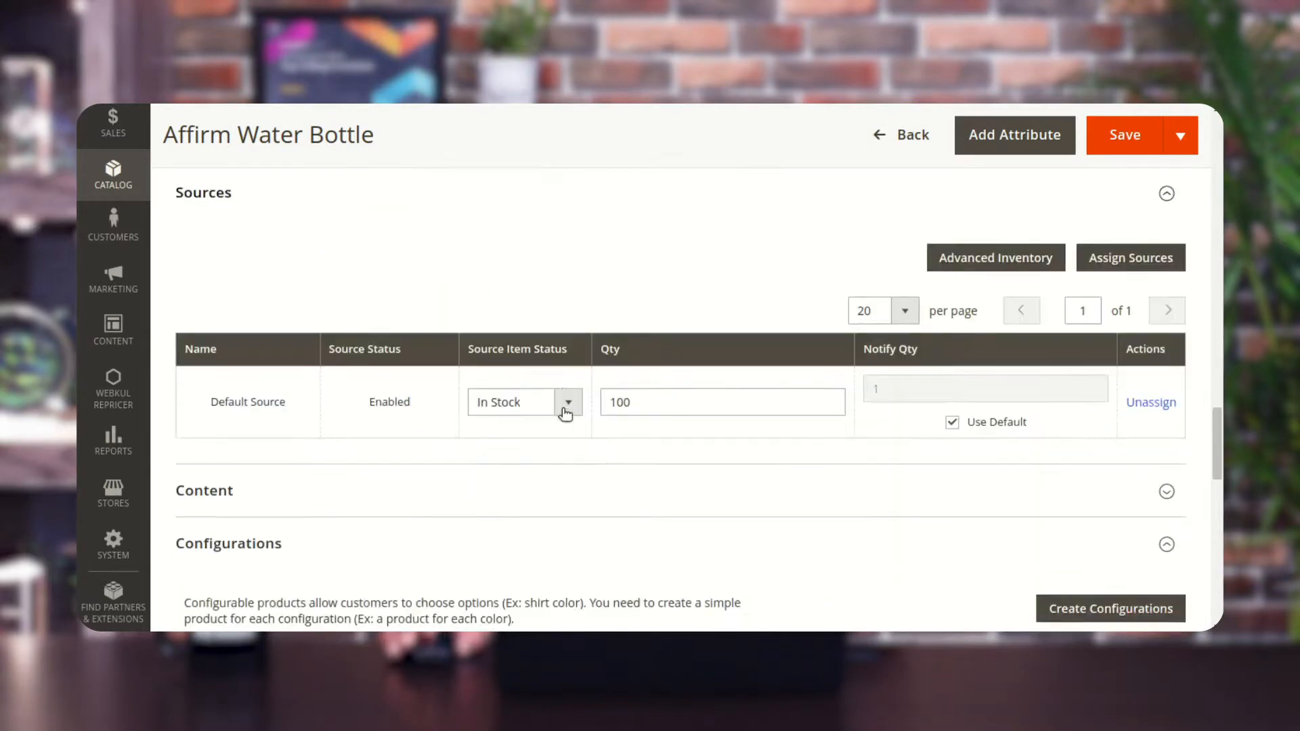
pyautogui.scroll(-10, 565, 415)
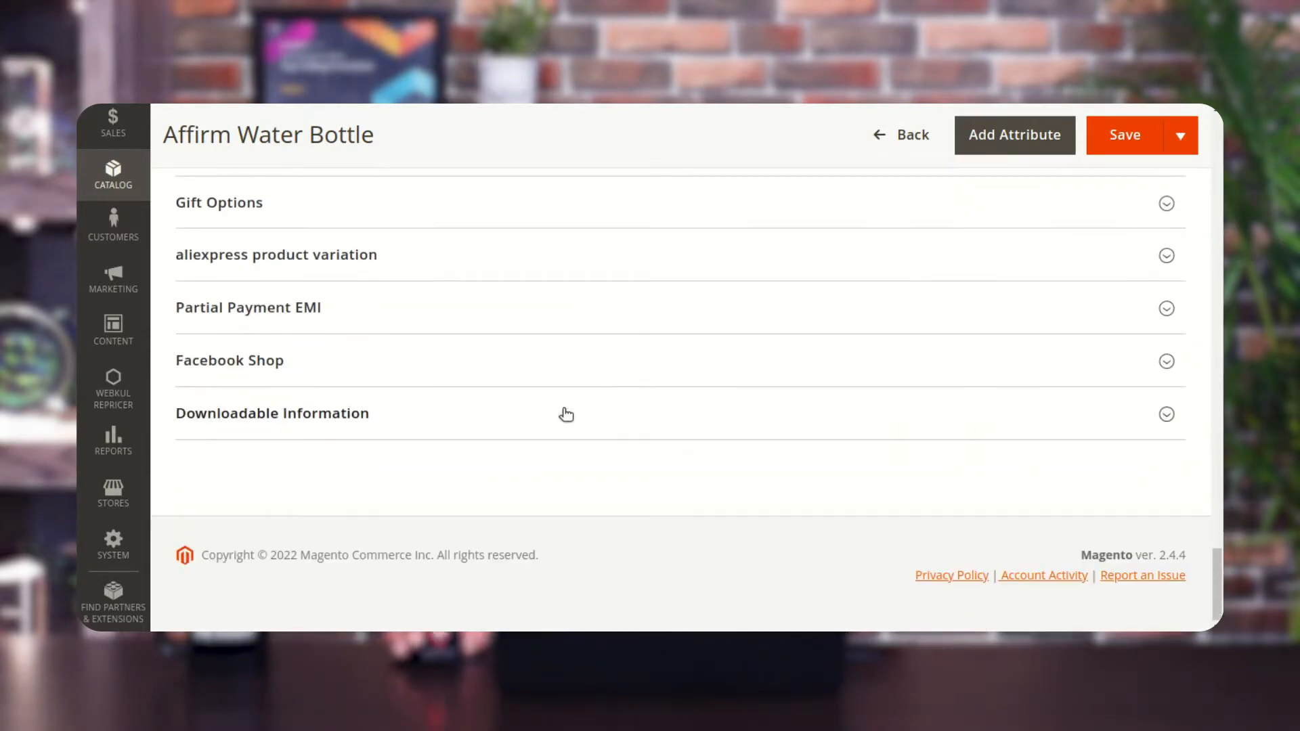
pyautogui.scroll(10, 366, 300)
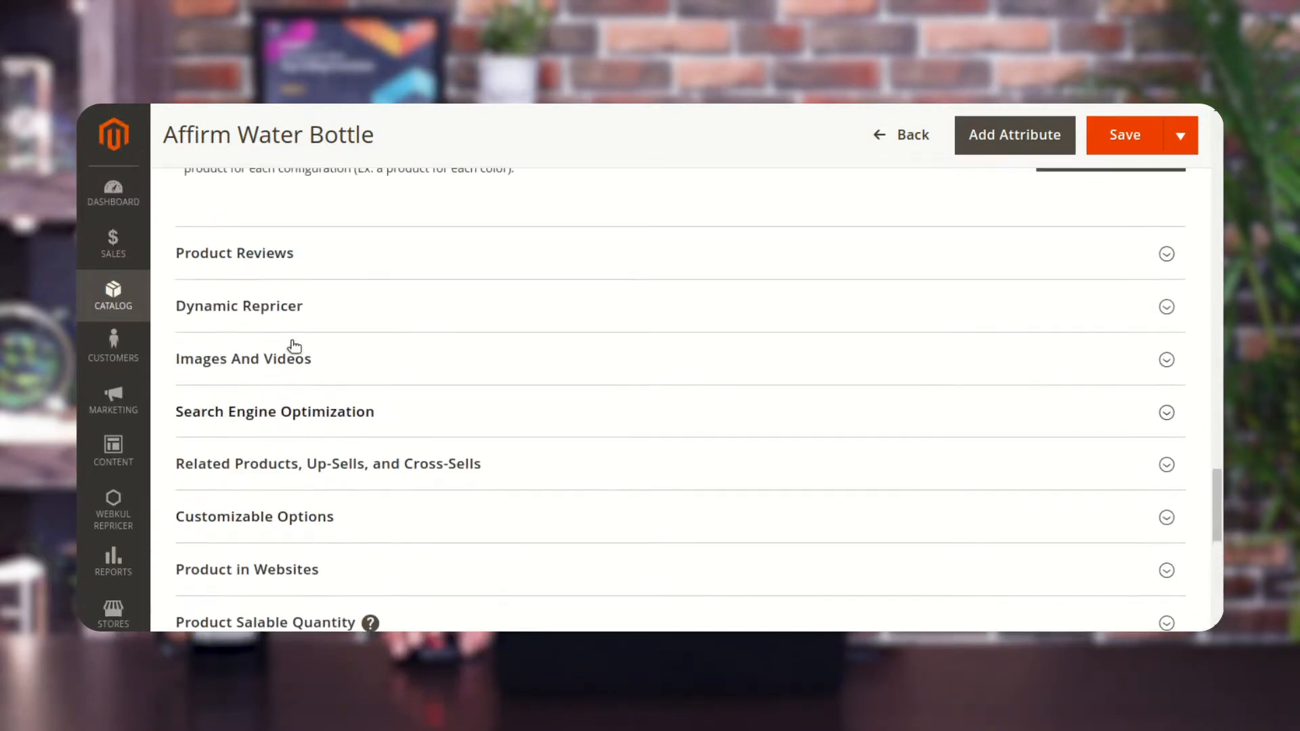
pyautogui.click(274, 319)
pyautogui.scroll(-2, 359, 359)
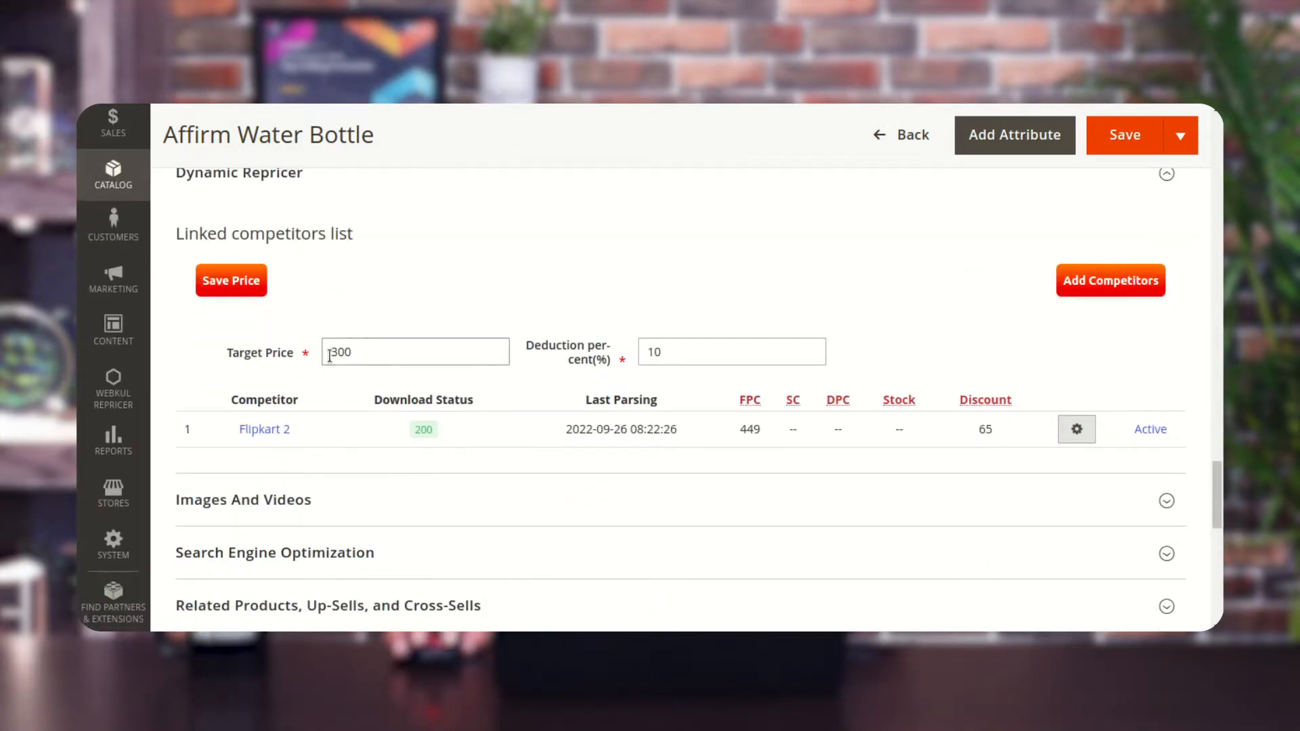
# Set the repricer target price to 350 and save the repricer price settings.
pyautogui.moveTo(360, 354); pyautogui.dragTo(335, 355)
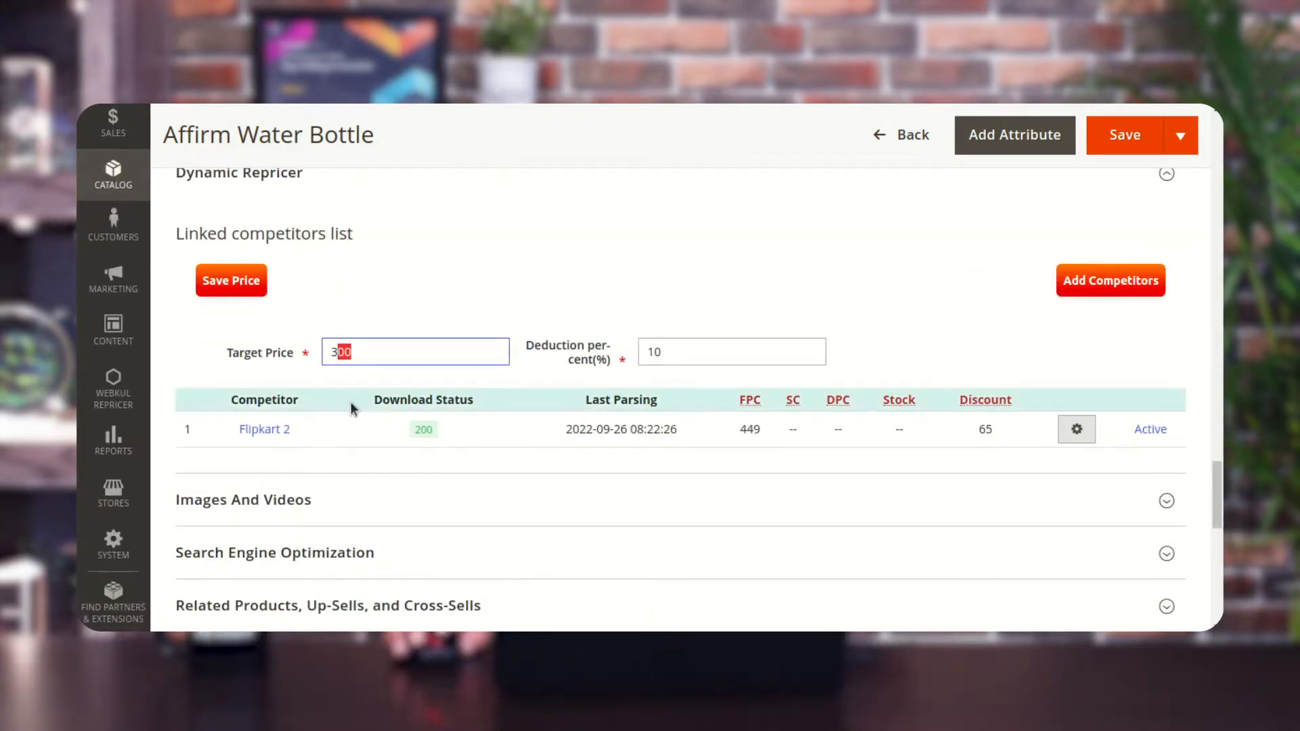
pyautogui.write('50')
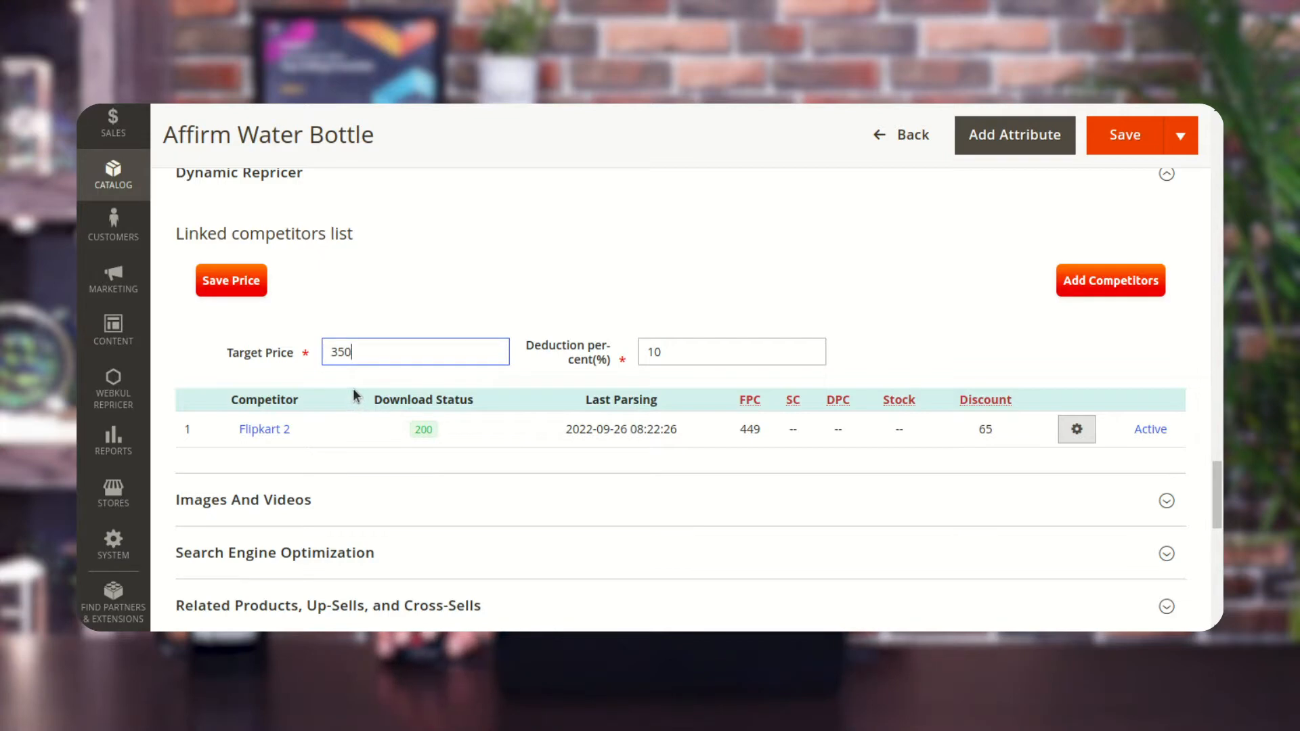
pyautogui.click(256, 288)
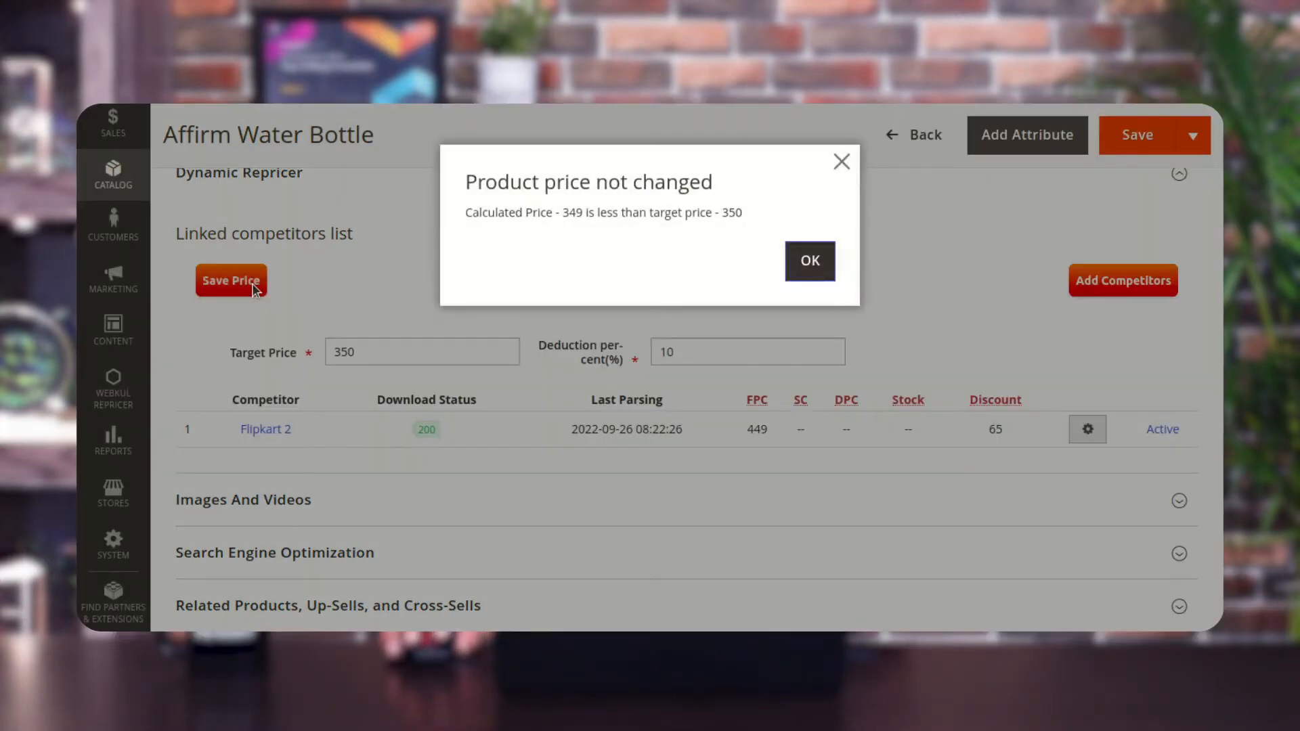
pyautogui.moveTo(564, 212); pyautogui.dragTo(583, 212)
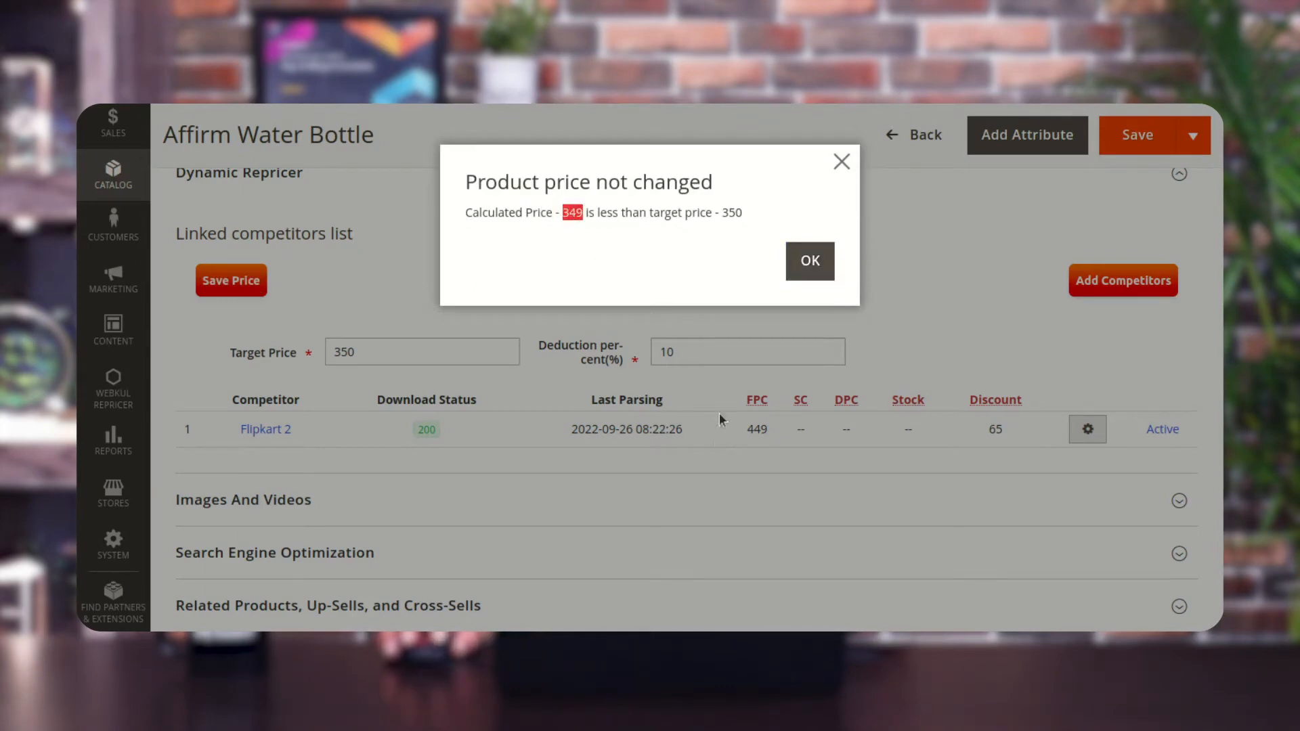